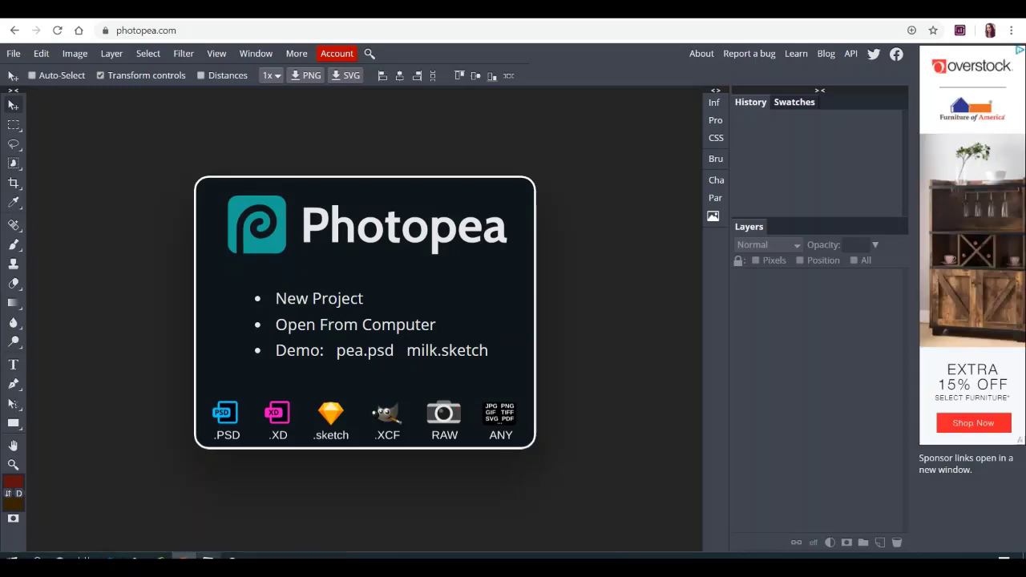
Switch from Photopea to the Doodly editor showing the COFFEE text scene.
{"action": "left_click", "coordinate": [206, 559]}
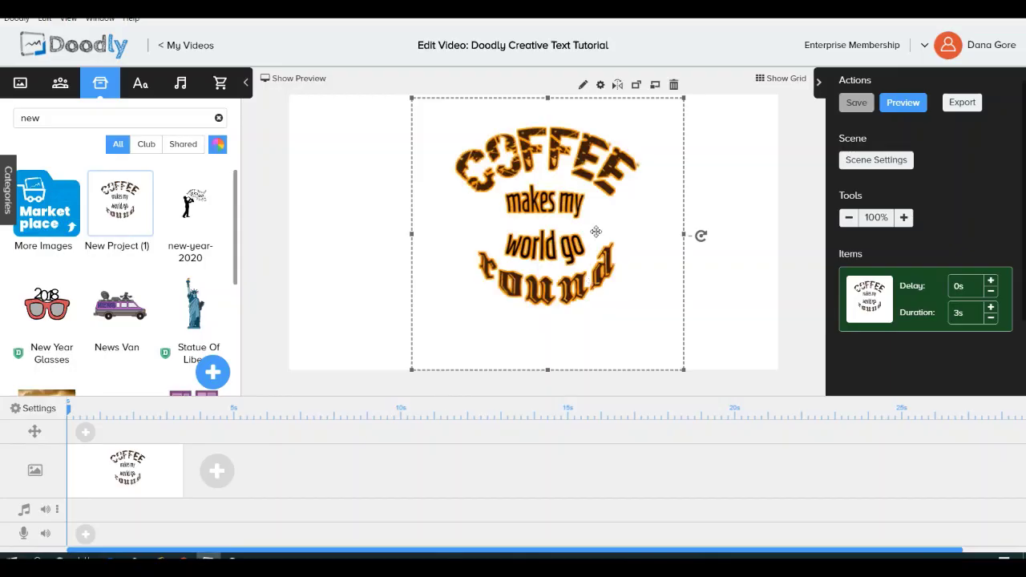
Add a new blank scene after COFFEE with an Asiyah-font text placeholder.
{"action": "left_click", "coordinate": [218, 473]}
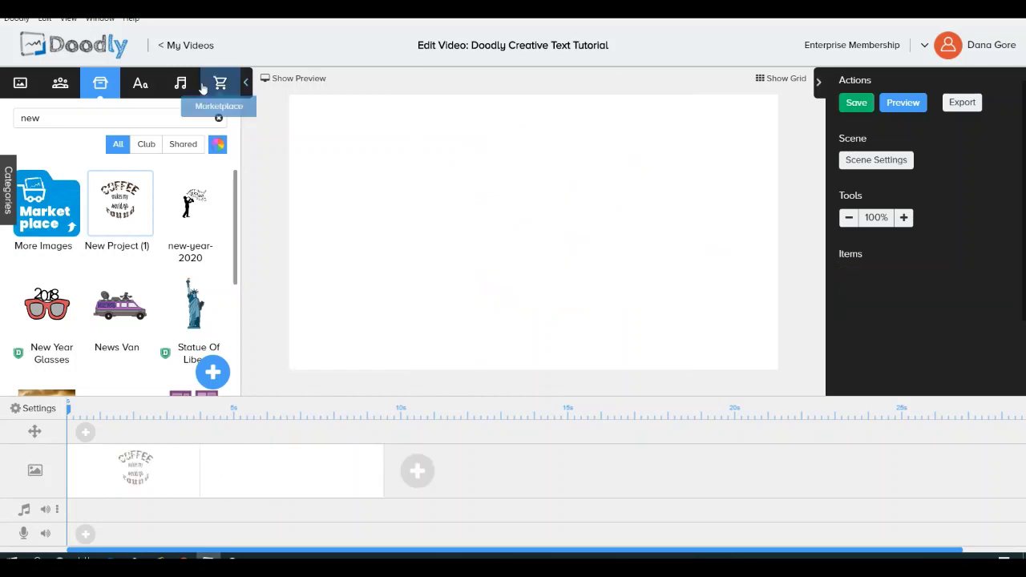
{"action": "left_click", "coordinate": [141, 84]}
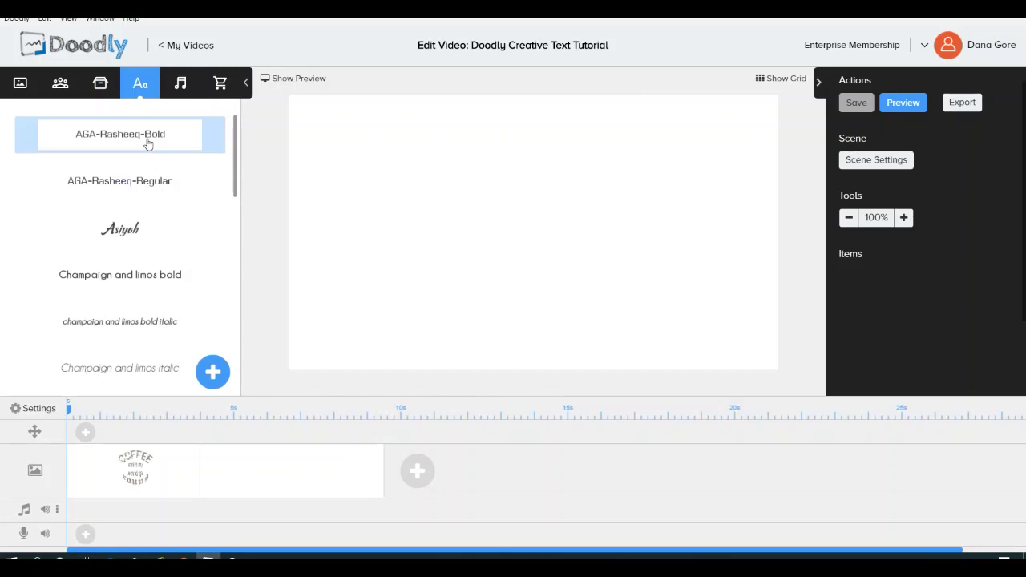
{"action": "left_click", "coordinate": [138, 237]}
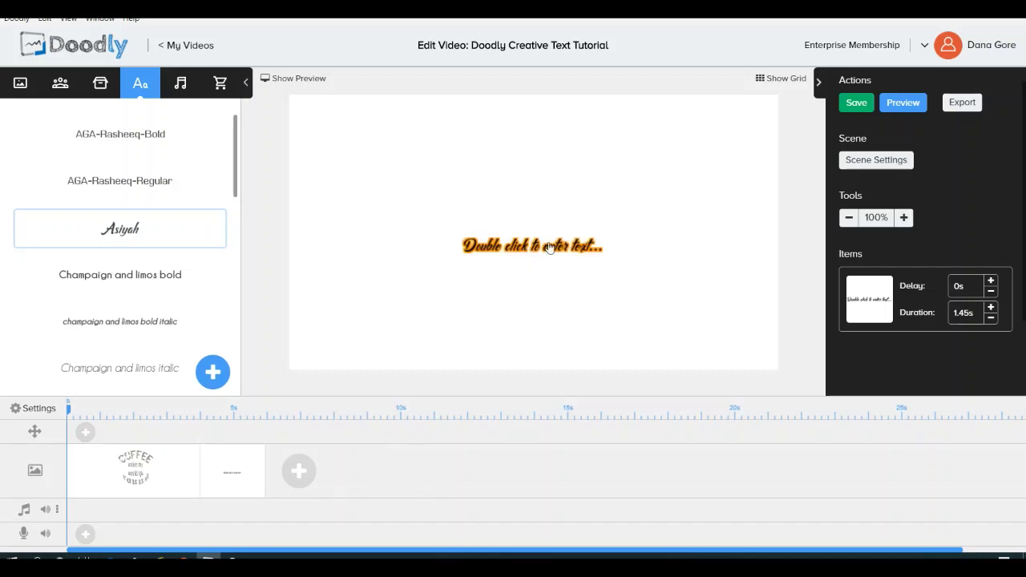
Enlarge the placeholder text and move it up and left on the canvas.
{"action": "left_click", "coordinate": [549, 248]}
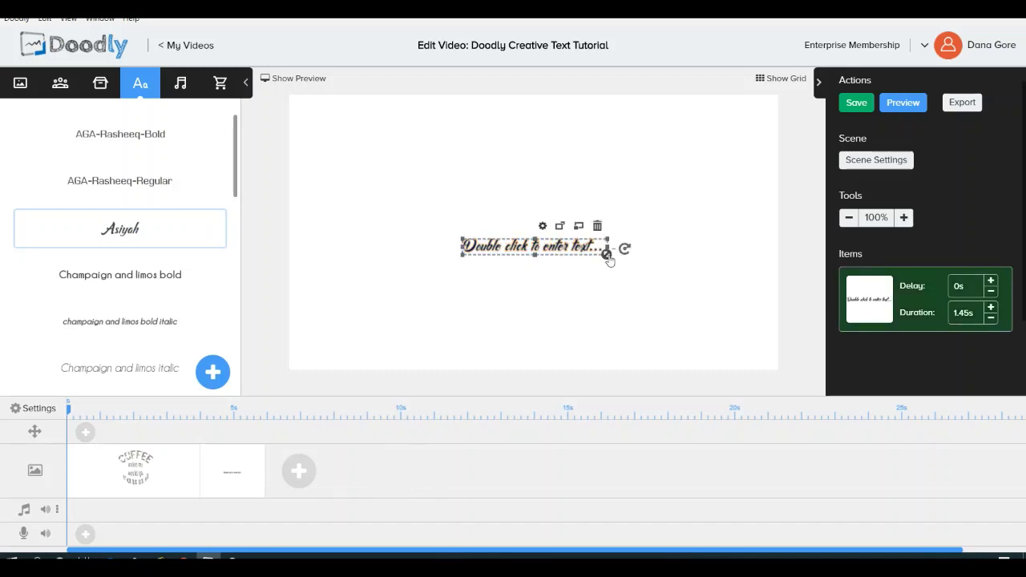
{"action": "left_click_drag", "start_coordinate": [608, 259], "coordinate": [733, 265]}
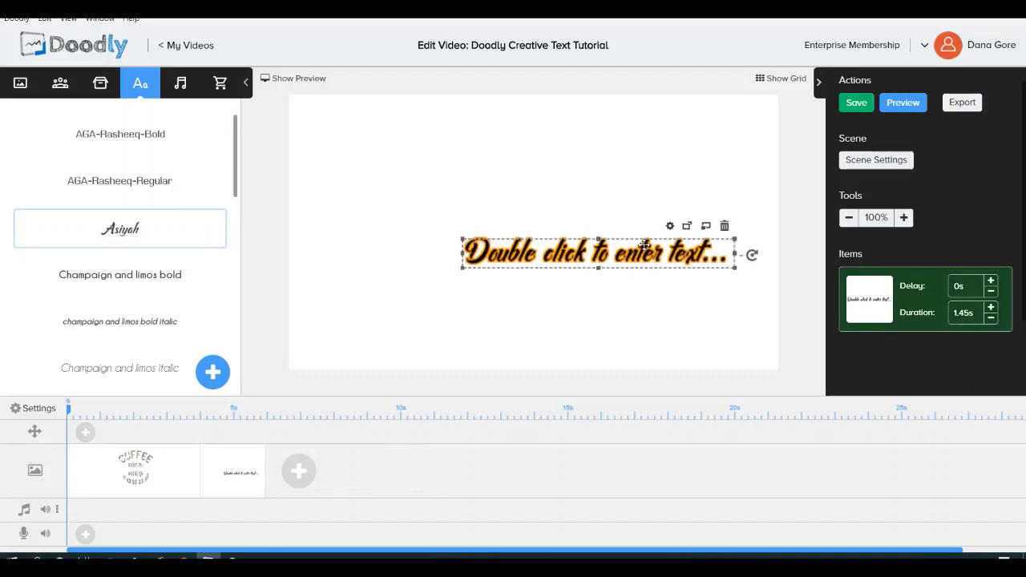
{"action": "left_click_drag", "start_coordinate": [645, 238], "coordinate": [568, 219]}
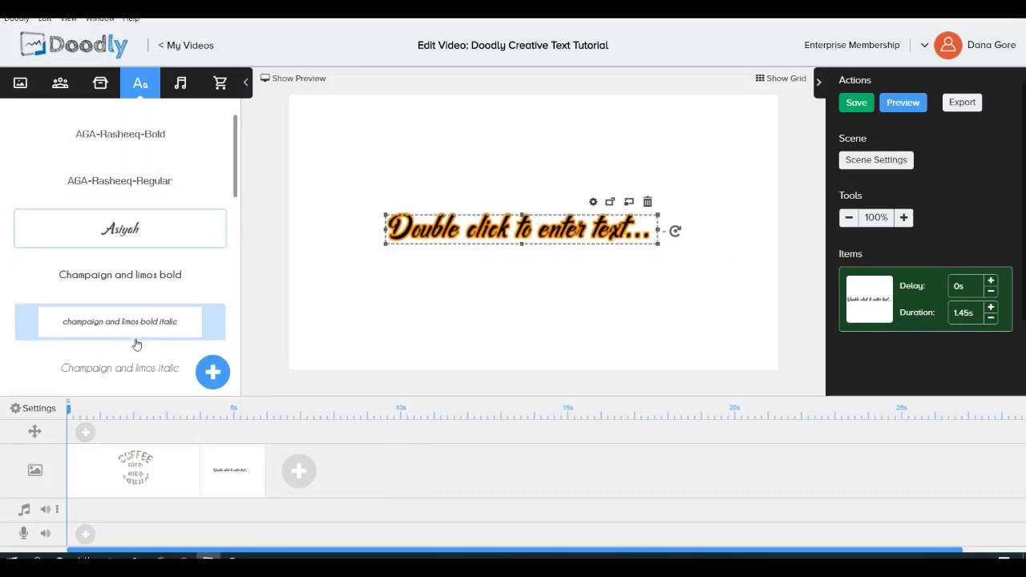
{"action": "left_click", "coordinate": [593, 201]}
Colour the Asiyah placeholder dark red (6F0A0A) and apply the item settings.
{"action": "left_click", "coordinate": [410, 297]}
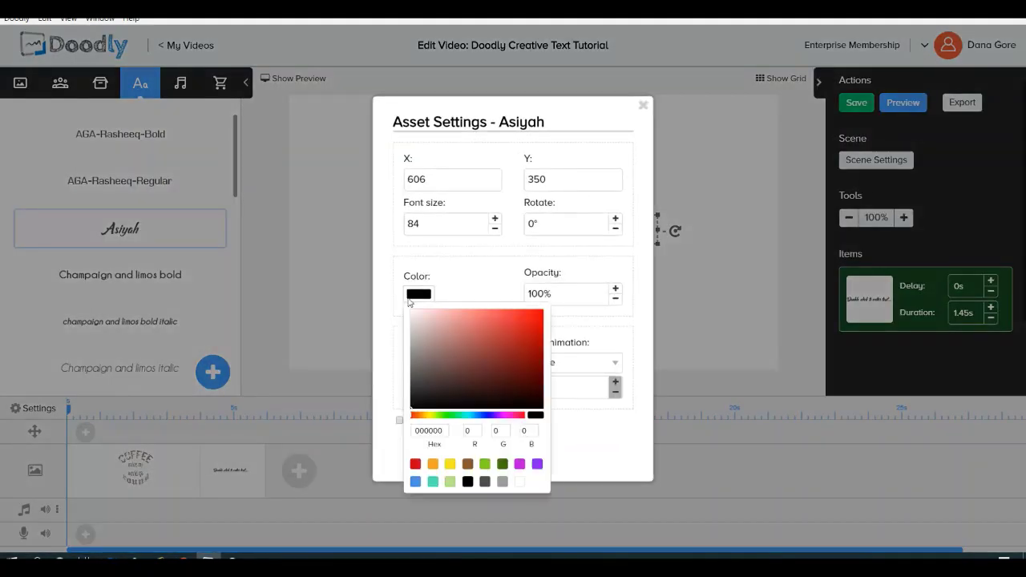
{"action": "left_click", "coordinate": [531, 367]}
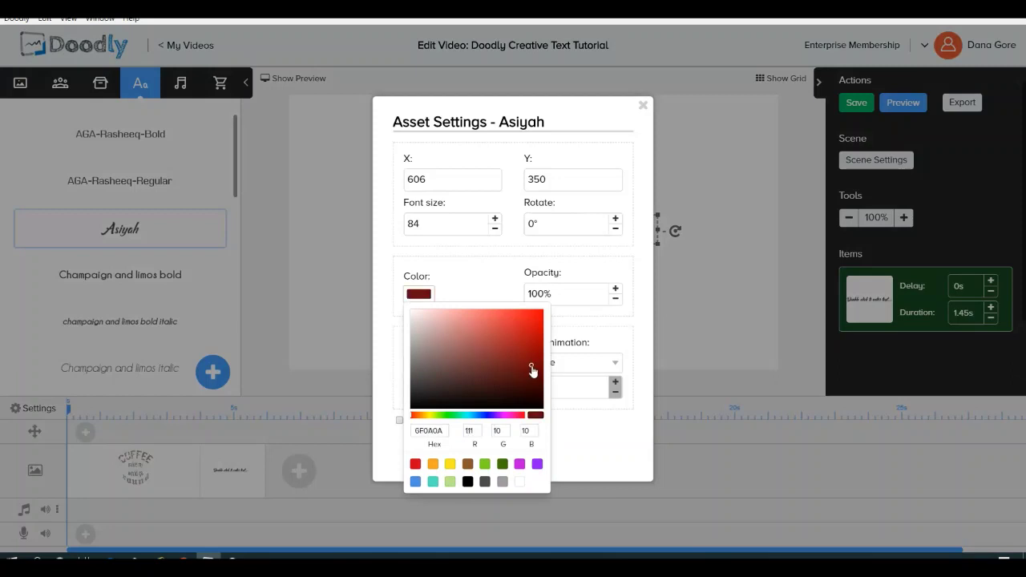
{"action": "left_click", "coordinate": [570, 428]}
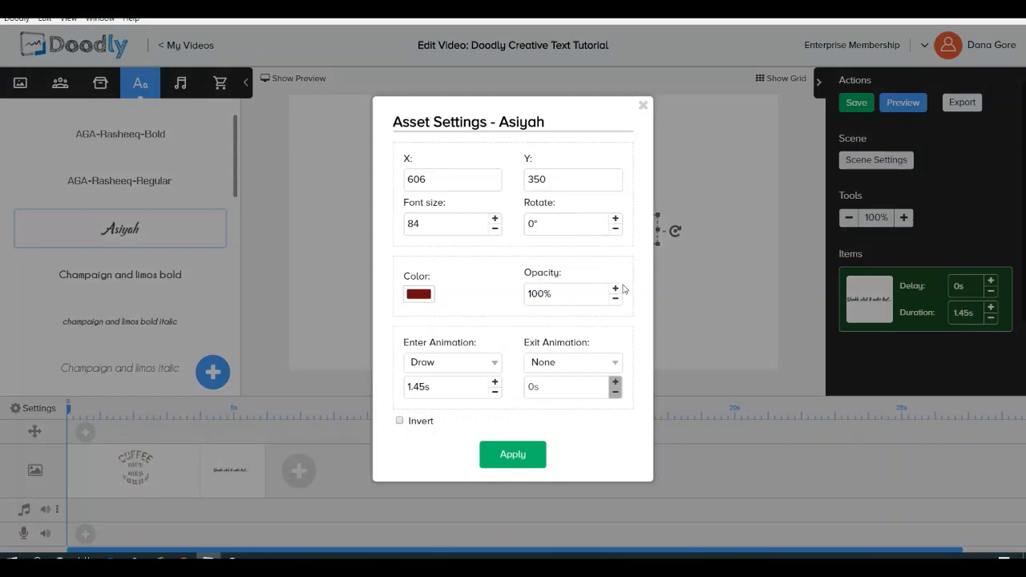
{"action": "left_click", "coordinate": [521, 456]}
{"action": "left_click", "coordinate": [614, 297]}
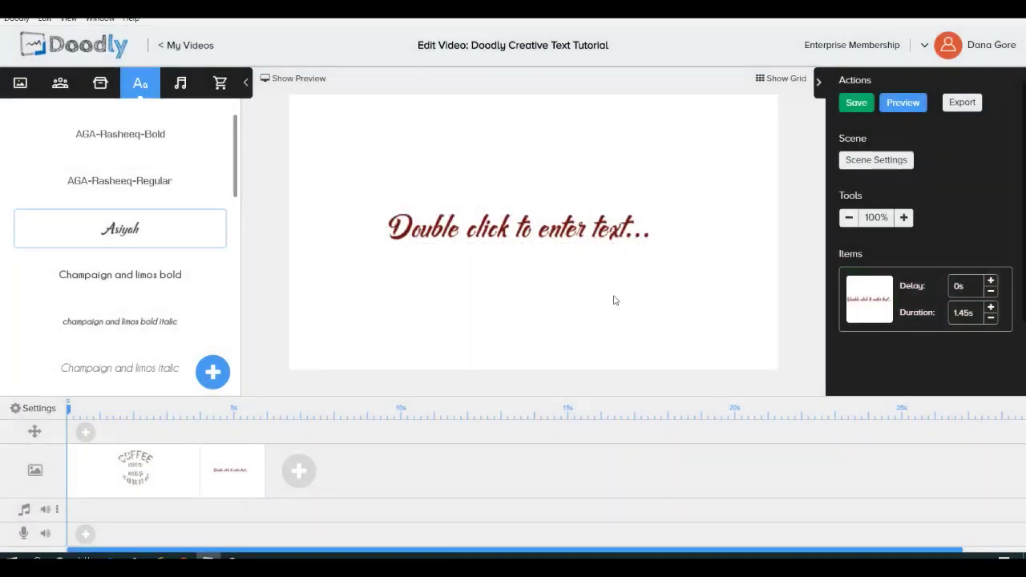
Review the COFFEE curved-text scene, then return to Photopea's start screen.
{"action": "left_click", "coordinate": [133, 484]}
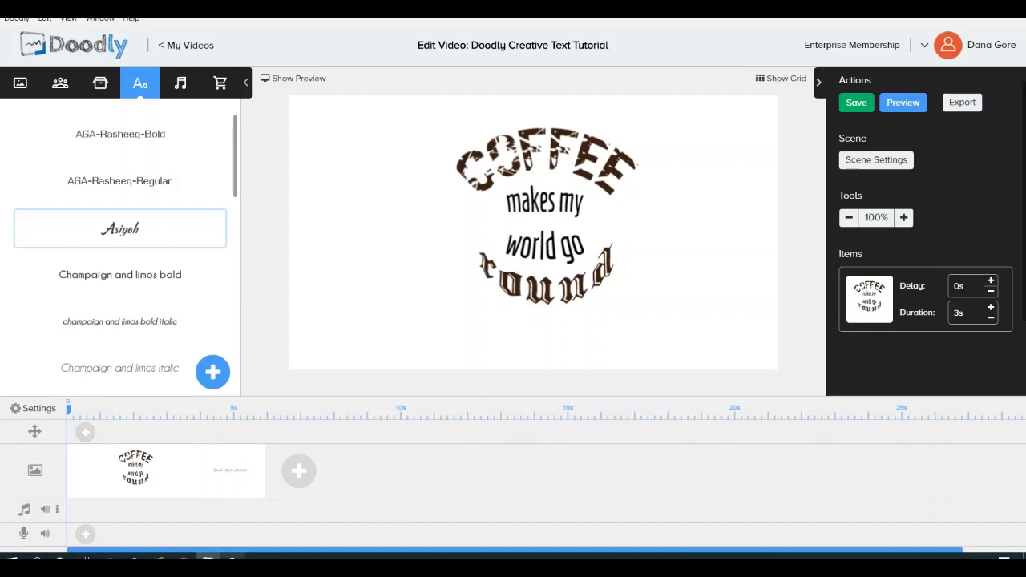
{"action": "mouse_move", "coordinate": [183, 559]}
{"action": "left_click", "coordinate": [184, 505]}
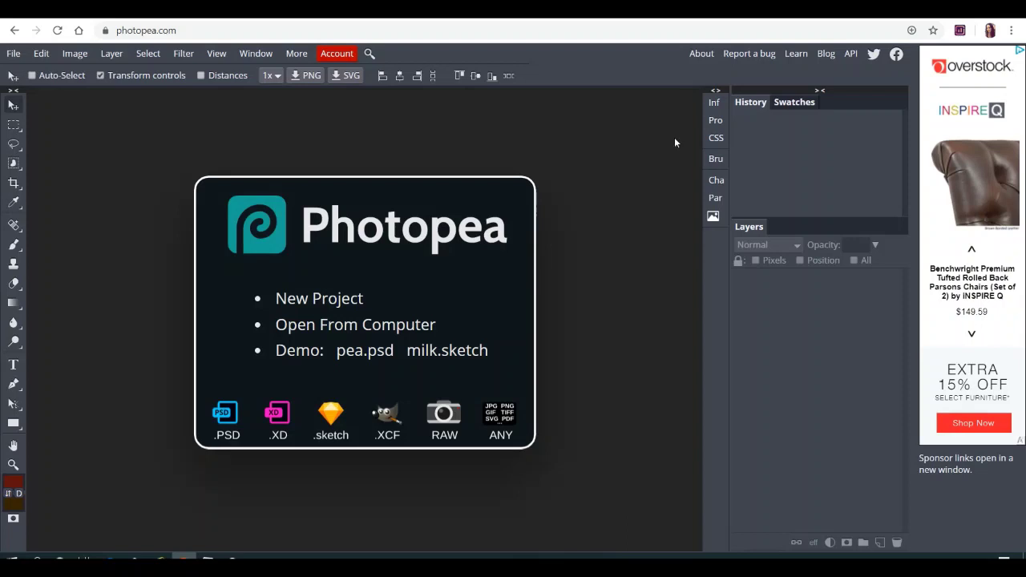
Start a new project named 'Wicked Cool Texts', changing the Instagram preset to 1280 × 720 px.
{"action": "left_click", "coordinate": [332, 303]}
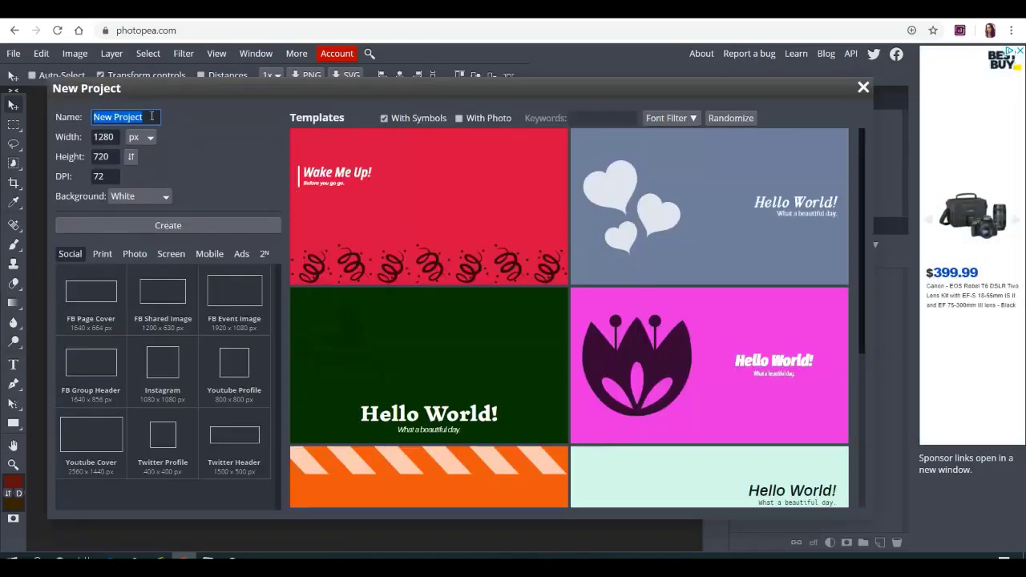
{"action": "type", "text": "W"}
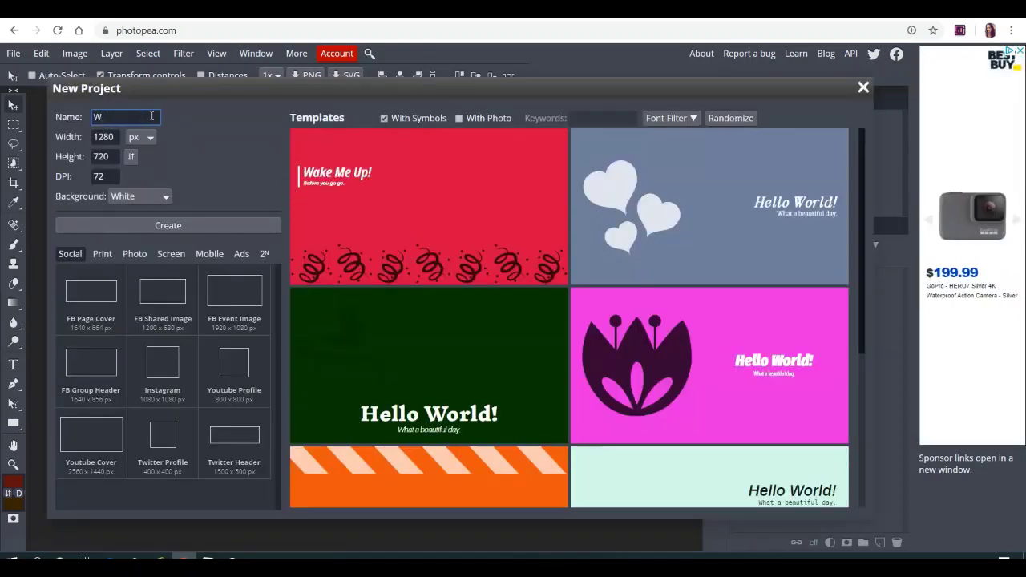
{"action": "type", "text": "icked Cool"}
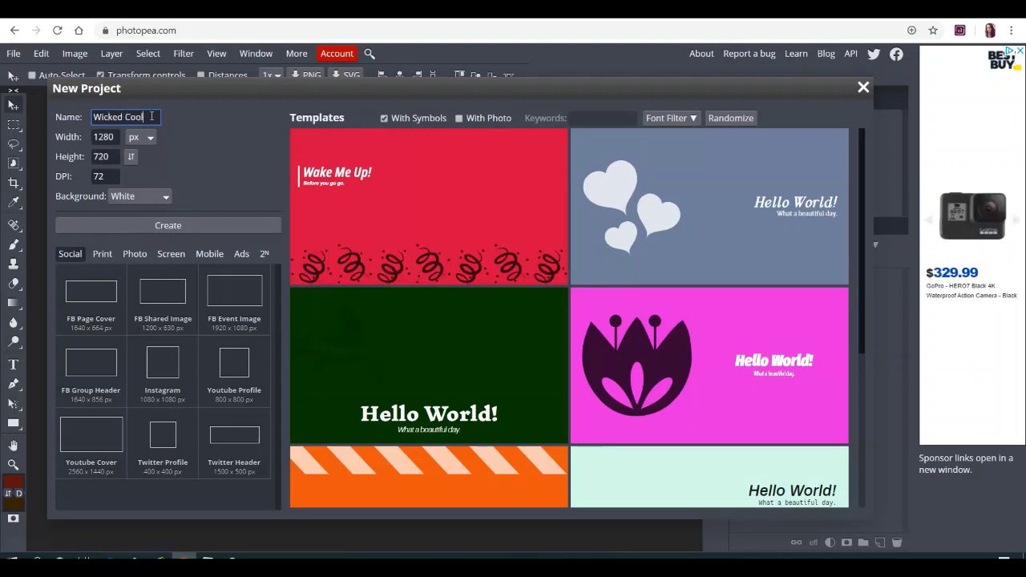
{"action": "type", "text": " Texts"}
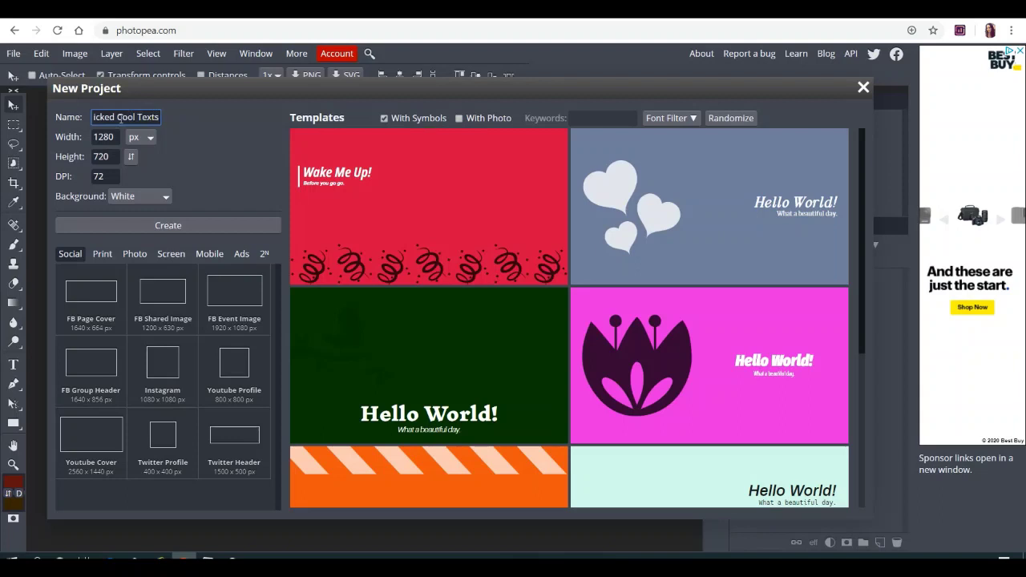
{"action": "left_click", "coordinate": [166, 368]}
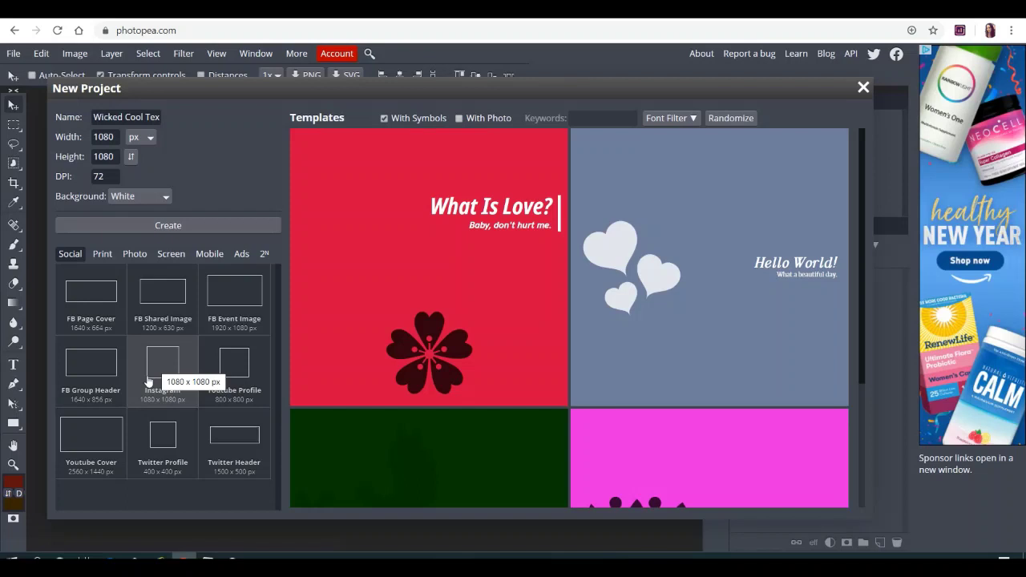
{"action": "double_click", "coordinate": [117, 137]}
{"action": "type", "text": "1280"}
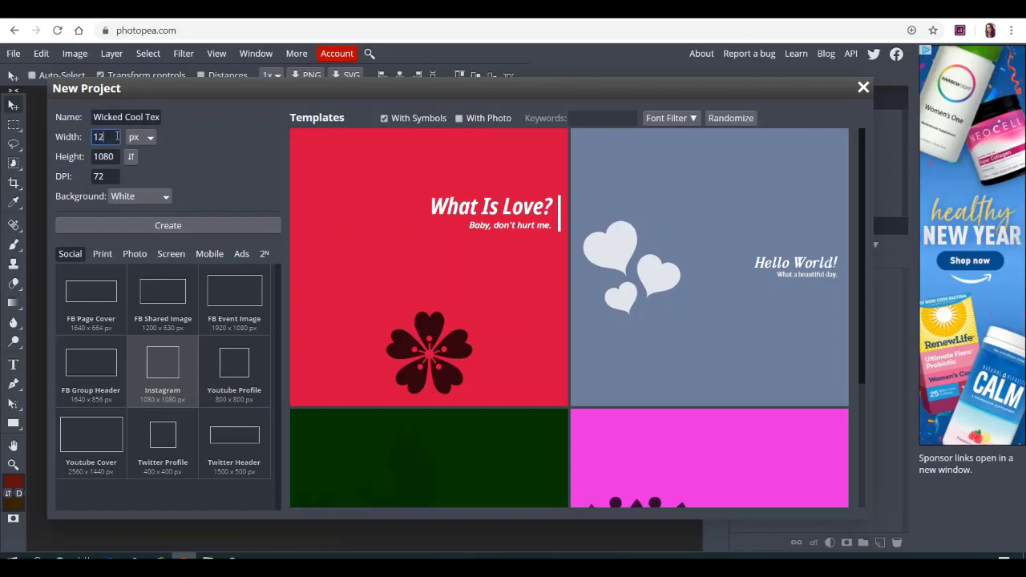
{"action": "key", "text": "Tab"}
{"action": "key", "text": "Tab"}
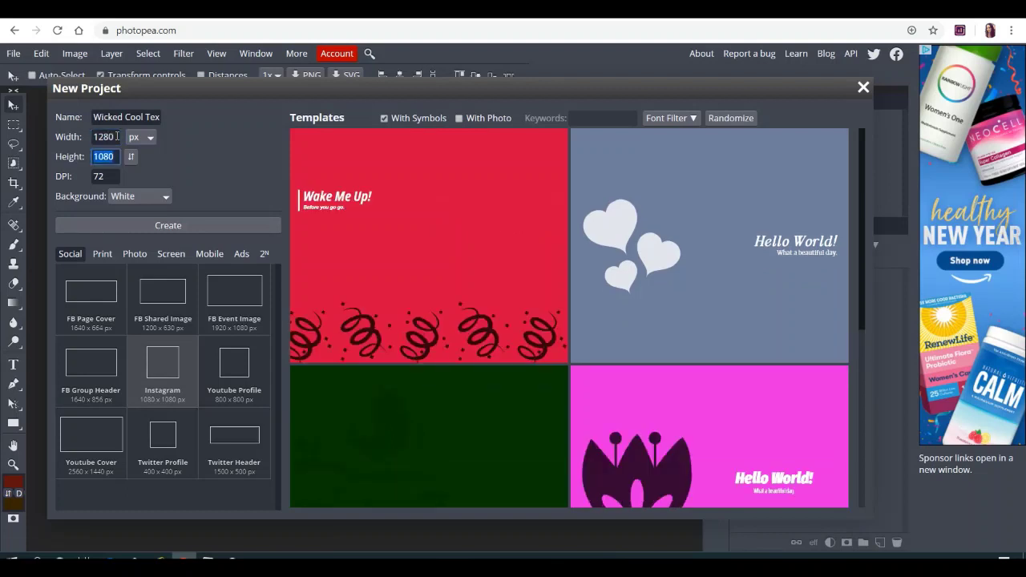
{"action": "type", "text": "720"}
Try 300 dpi in the DPI field, then clear that entry again.
{"action": "left_click", "coordinate": [384, 121]}
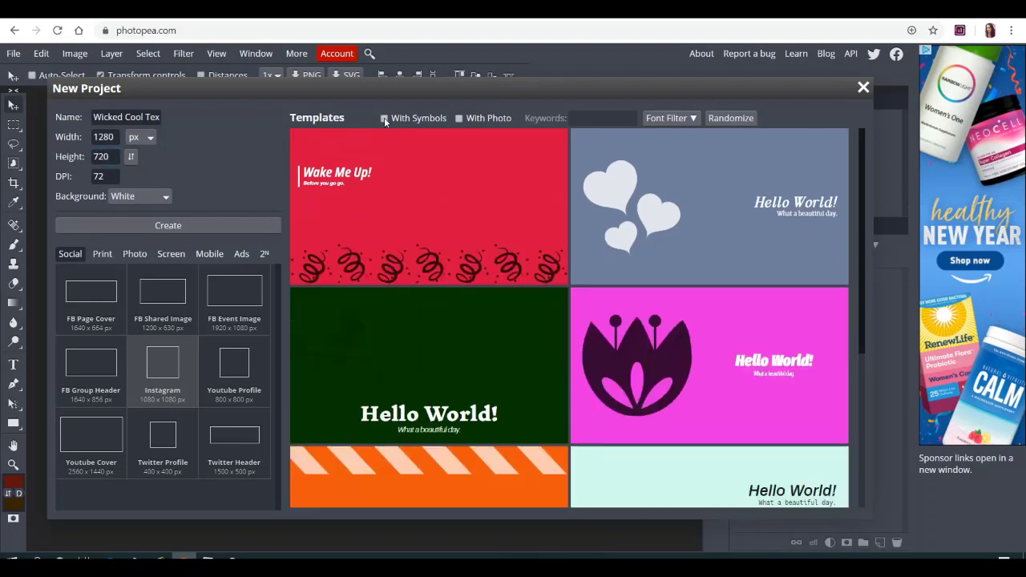
{"action": "left_click", "coordinate": [114, 178]}
{"action": "left_click", "coordinate": [114, 178]}
{"action": "double_click", "coordinate": [114, 178]}
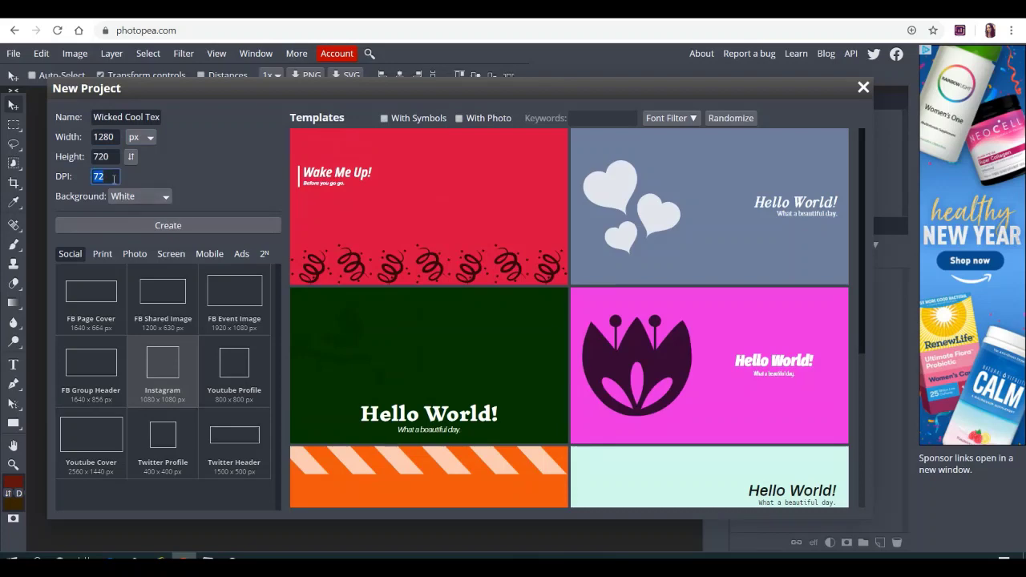
{"action": "type", "text": "300"}
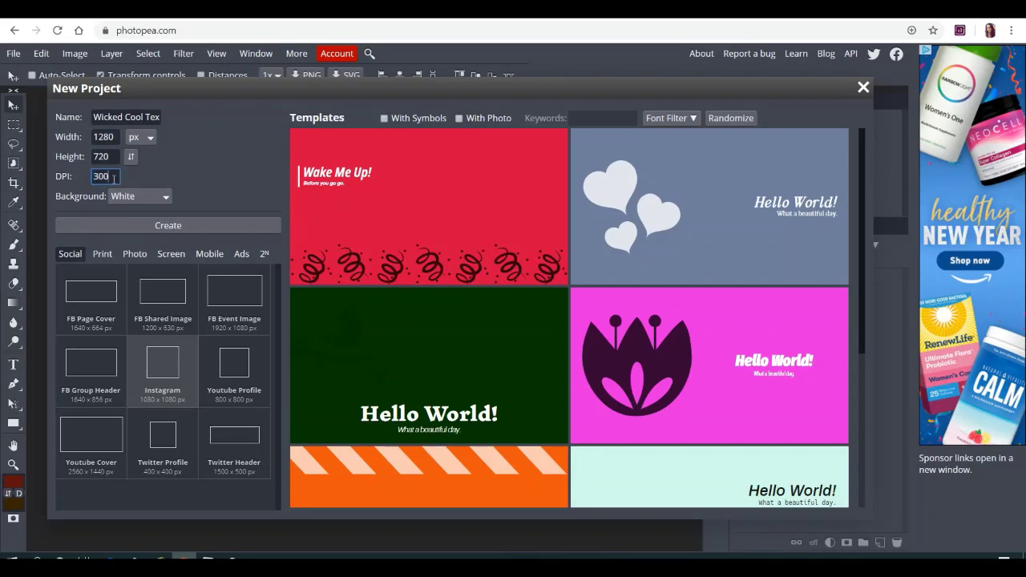
{"action": "type", "text": " dpi"}
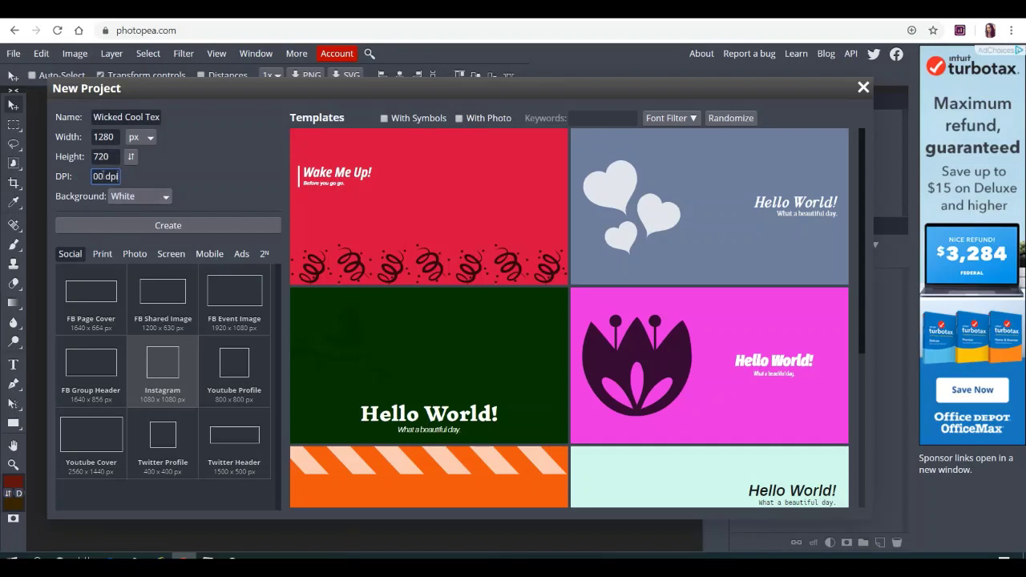
{"action": "left_click", "coordinate": [103, 175]}
{"action": "key", "text": "ctrl+a"}
{"action": "key", "text": "BackSpace"}
Set the background to Transparent and create the 1280 × 720 document.
{"action": "left_click", "coordinate": [167, 199]}
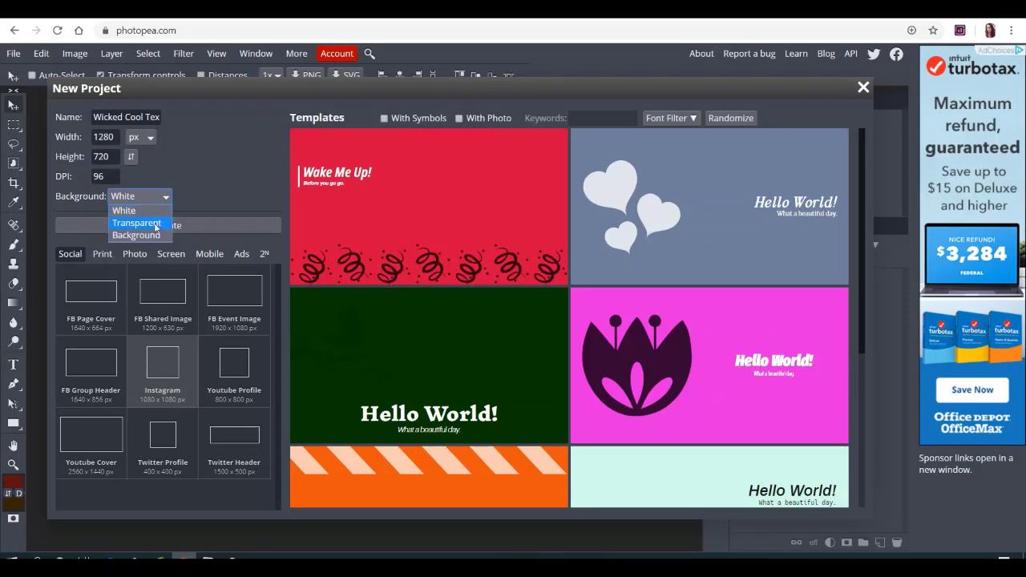
{"action": "left_click", "coordinate": [157, 224]}
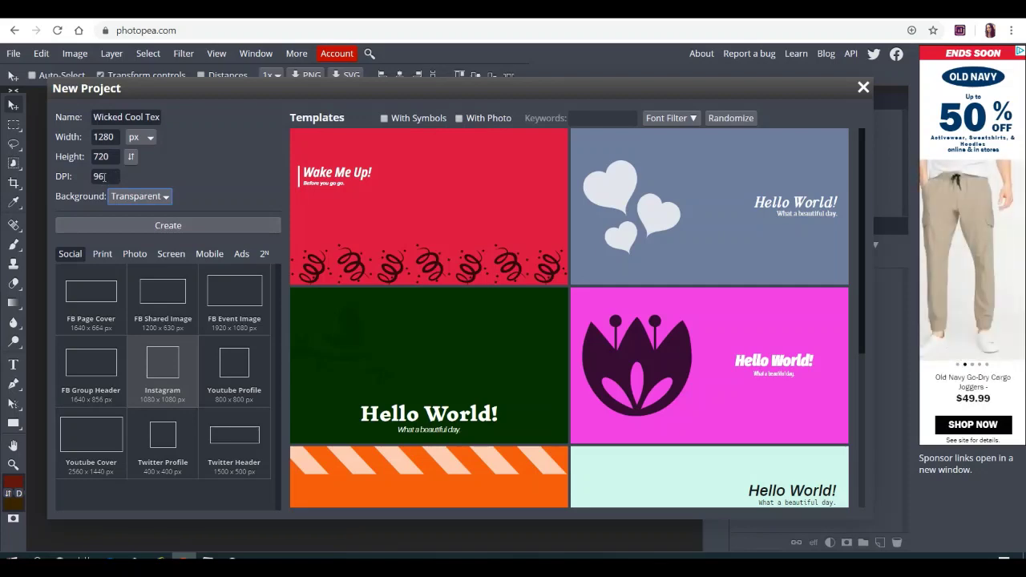
{"action": "left_click", "coordinate": [169, 225]}
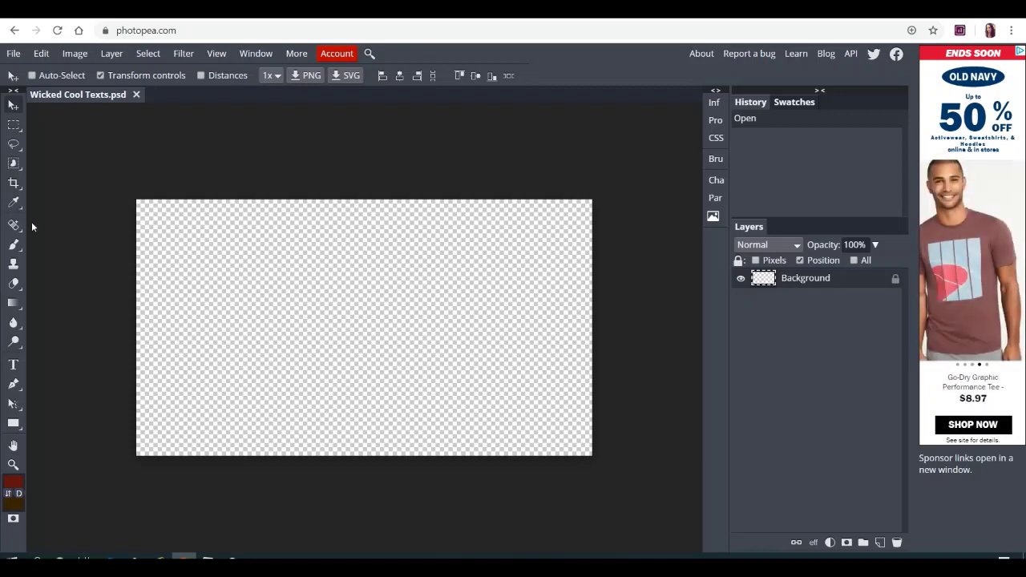
Pick the Type tool and raise the text size to 136 px.
{"action": "left_click", "coordinate": [14, 366]}
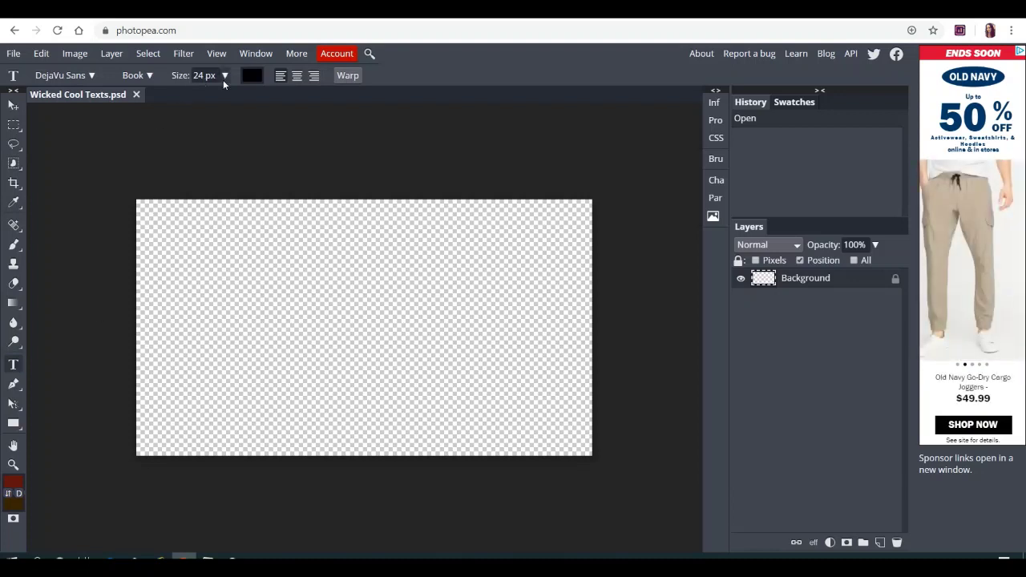
{"action": "left_click", "coordinate": [226, 74]}
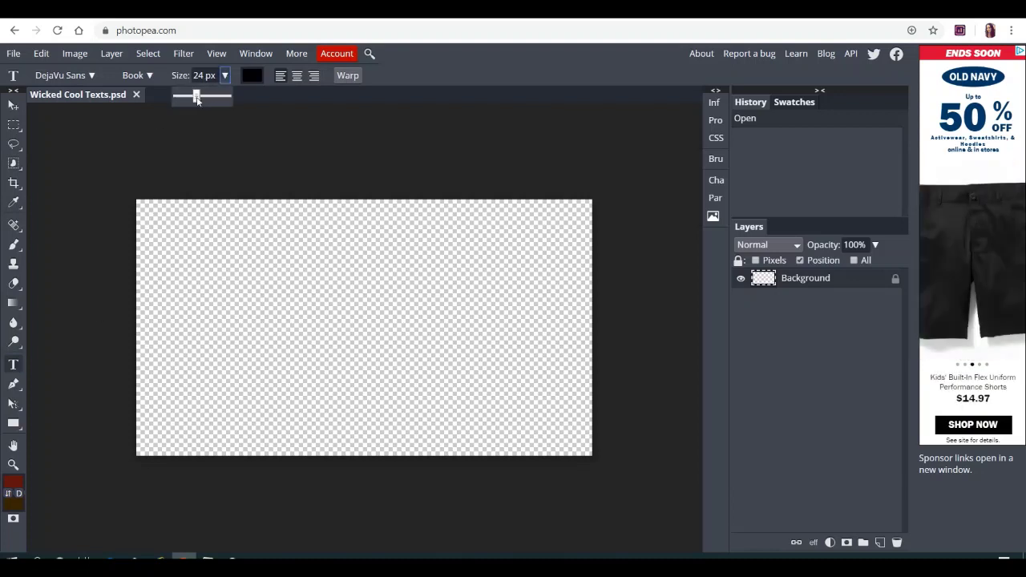
{"action": "left_click_drag", "start_coordinate": [197, 100], "coordinate": [212, 99]}
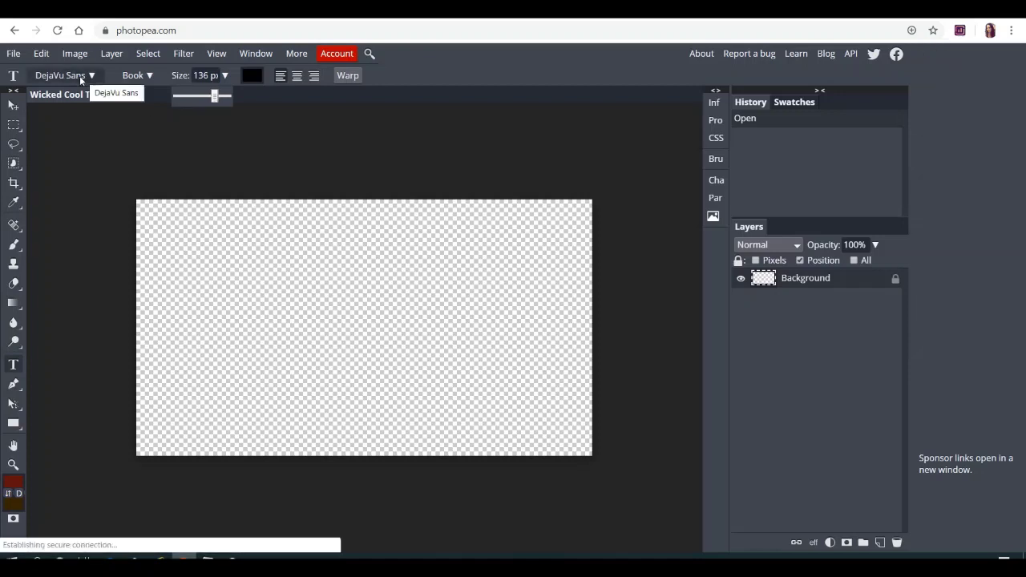
Type 'Wicked' in the canvas's upper left and select the whole word.
{"action": "left_click", "coordinate": [222, 273]}
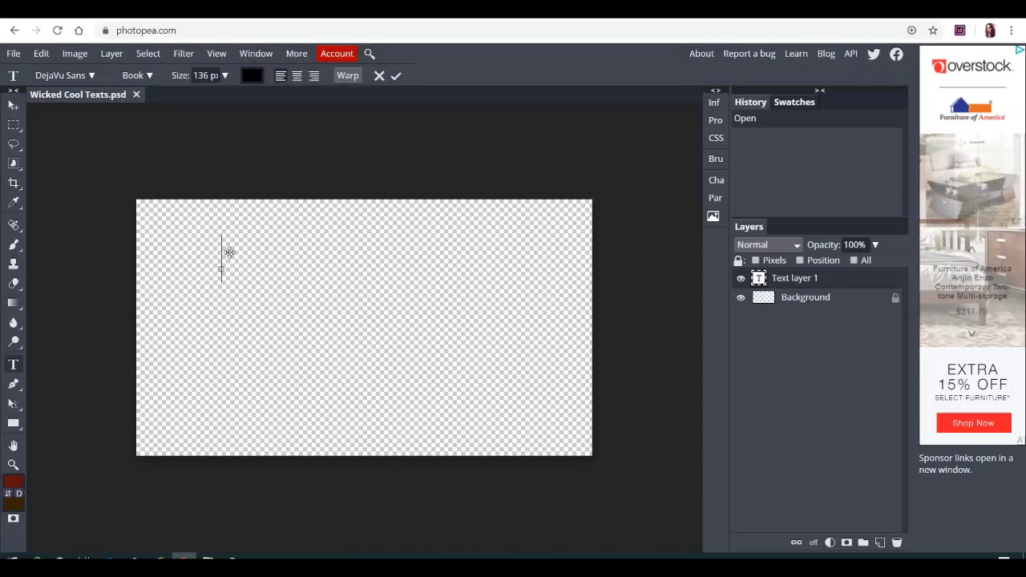
{"action": "type", "text": "Wc"}
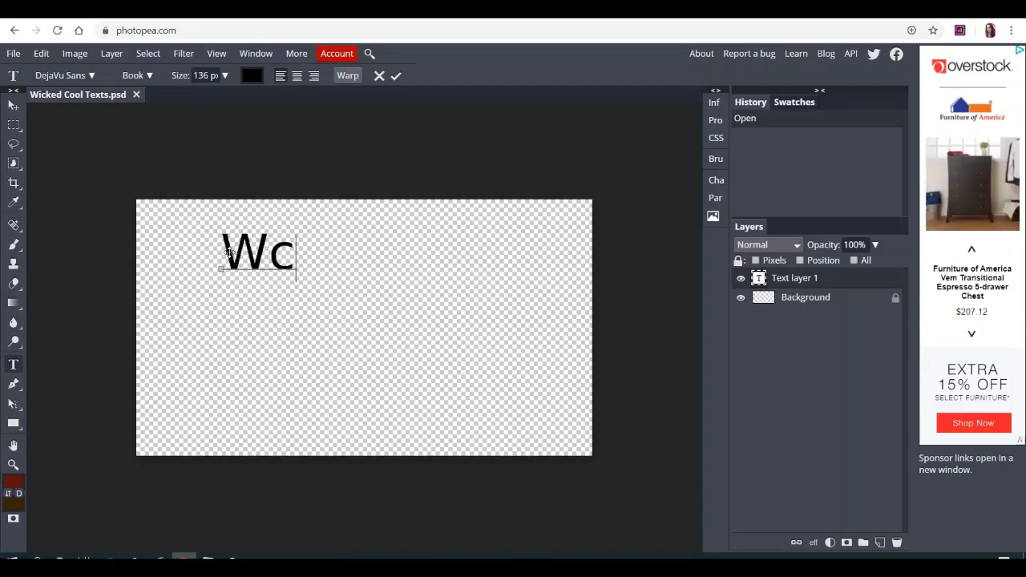
{"action": "key", "text": "BackSpace"}
{"action": "type", "text": "icked"}
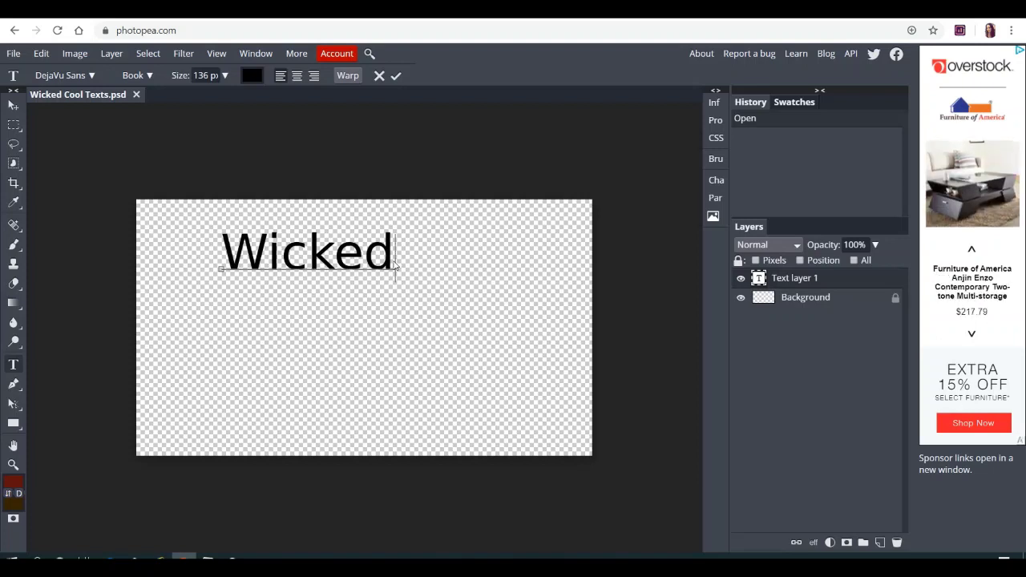
{"action": "left_click_drag", "start_coordinate": [394, 262], "coordinate": [232, 262]}
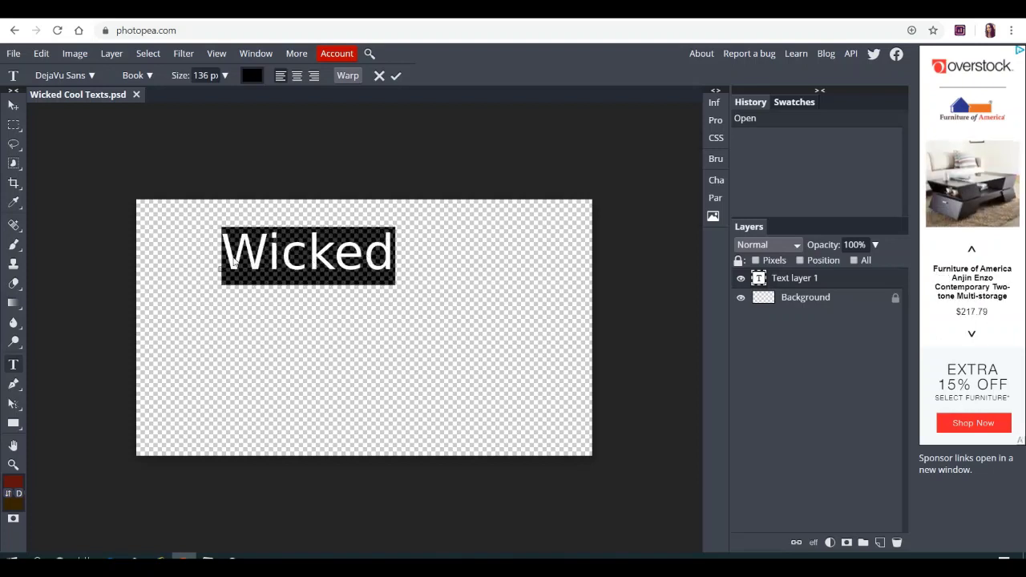
Set Wicked in Flux Architect, nudge it slightly right, and commit the layer.
{"action": "left_click", "coordinate": [90, 76]}
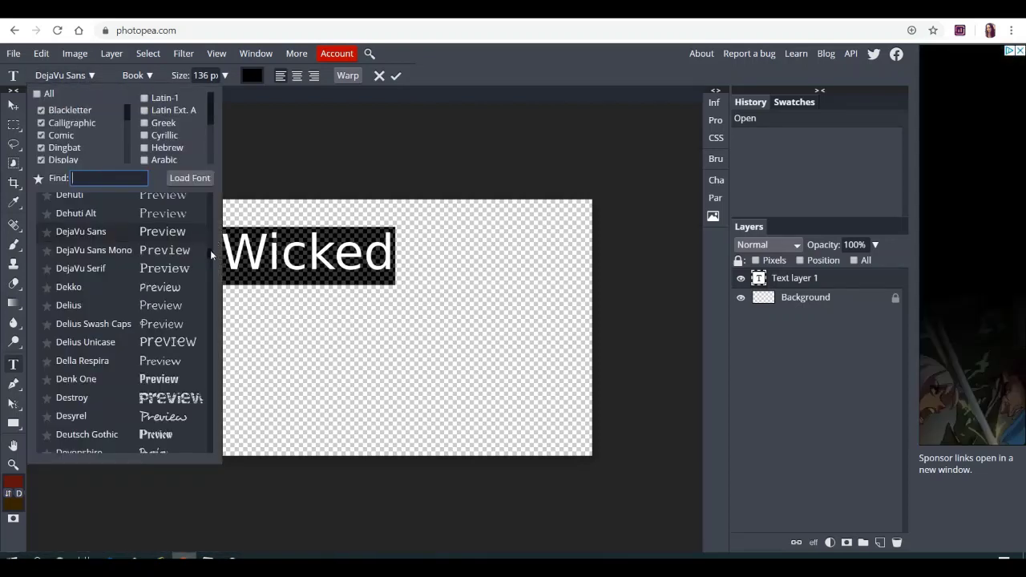
{"action": "left_click_drag", "start_coordinate": [210, 250], "coordinate": [212, 267]}
{"action": "scroll", "coordinate": [212, 268], "scroll_direction": "down", "scroll_amount": 1}
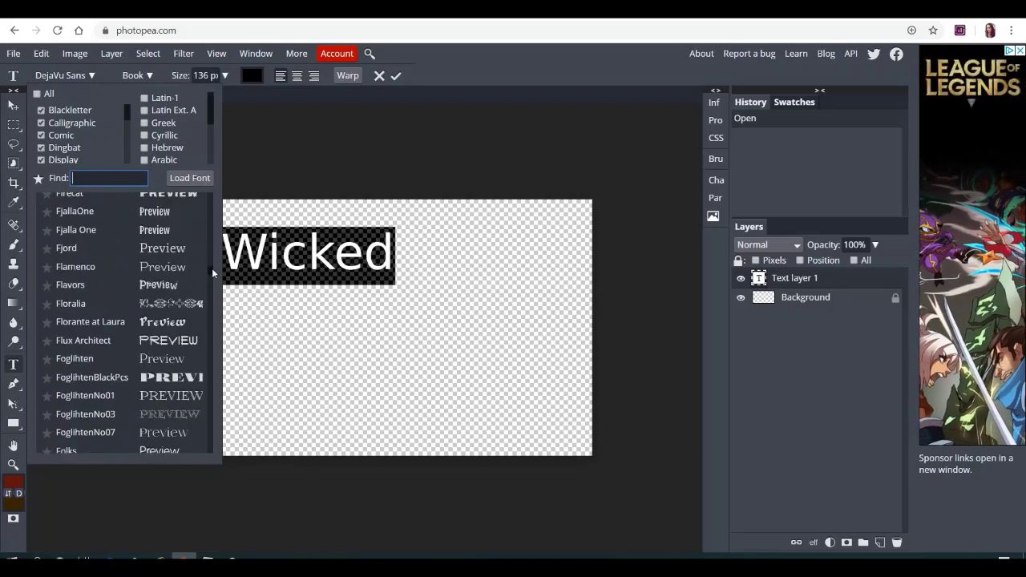
{"action": "left_click", "coordinate": [179, 346]}
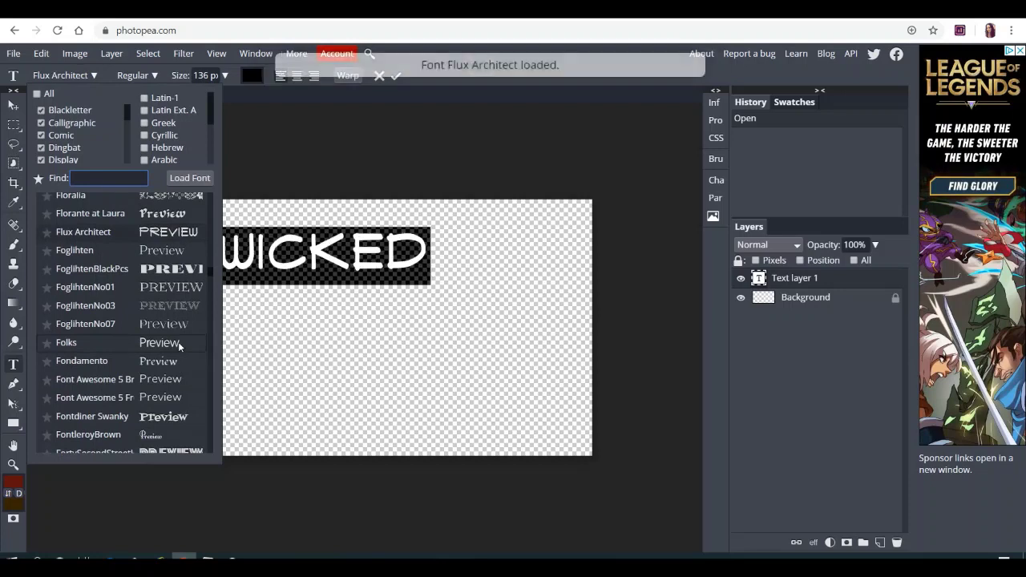
{"action": "left_click", "coordinate": [453, 265]}
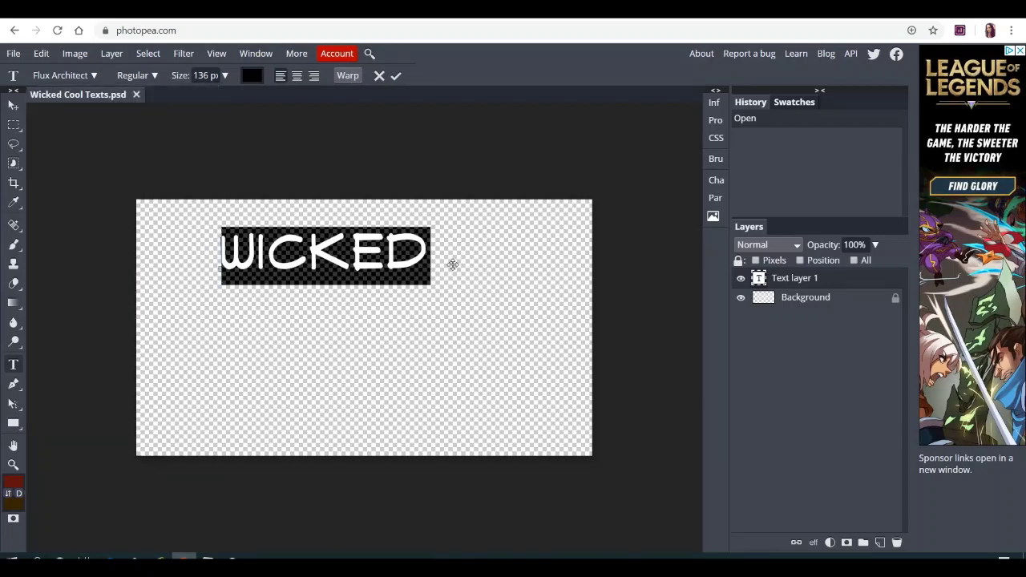
{"action": "left_click_drag", "start_coordinate": [445, 270], "coordinate": [476, 261]}
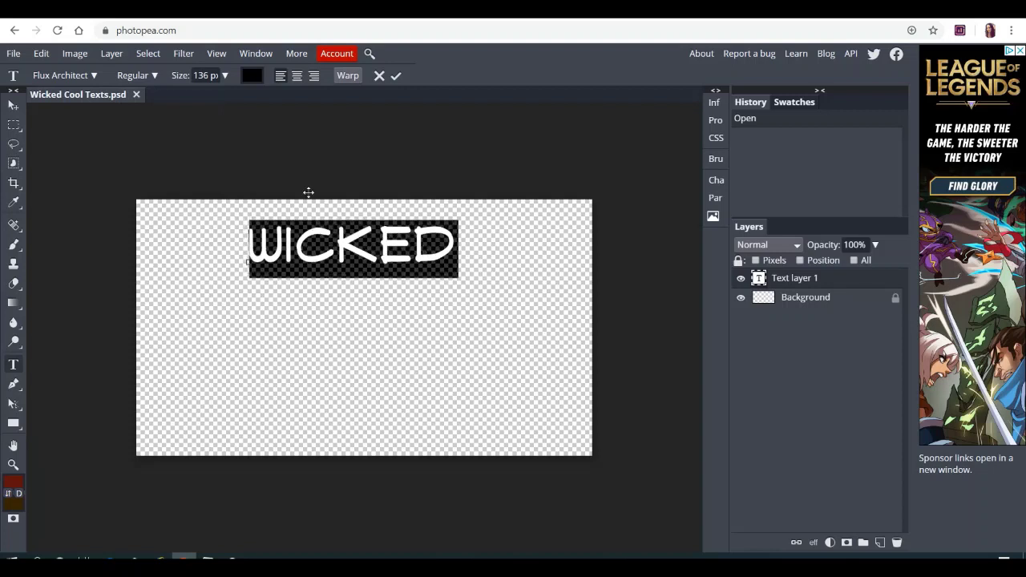
{"action": "left_click", "coordinate": [395, 77]}
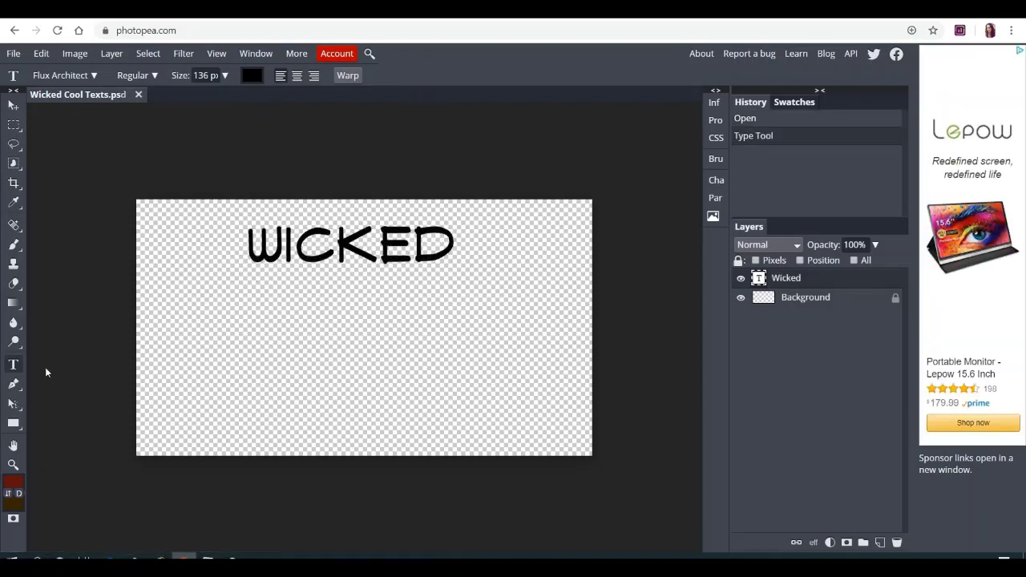
Start a new text layer below WICKED set in the Major Snafu font.
{"action": "left_click", "coordinate": [13, 367]}
{"action": "left_click", "coordinate": [254, 324]}
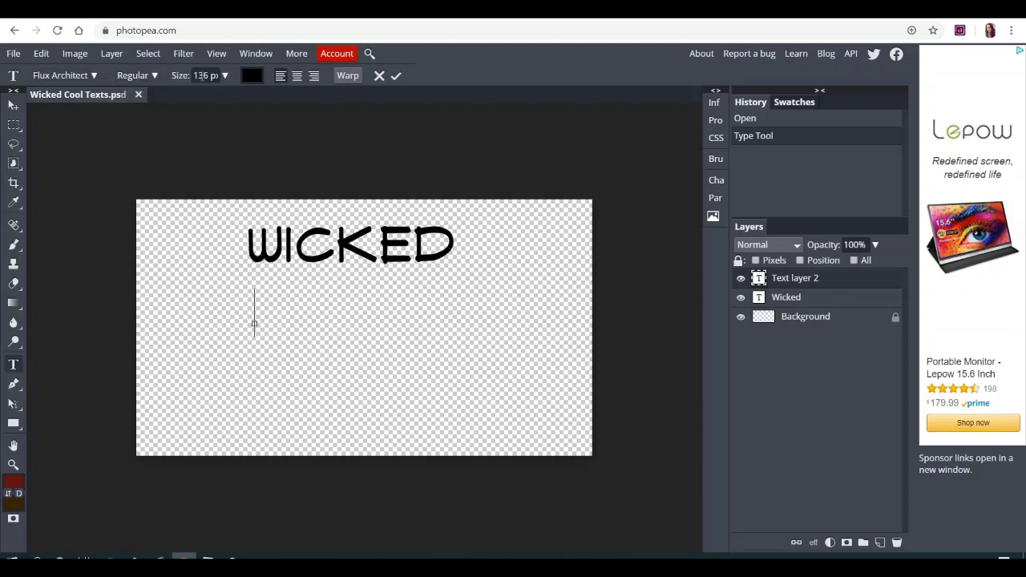
{"action": "left_click", "coordinate": [93, 76]}
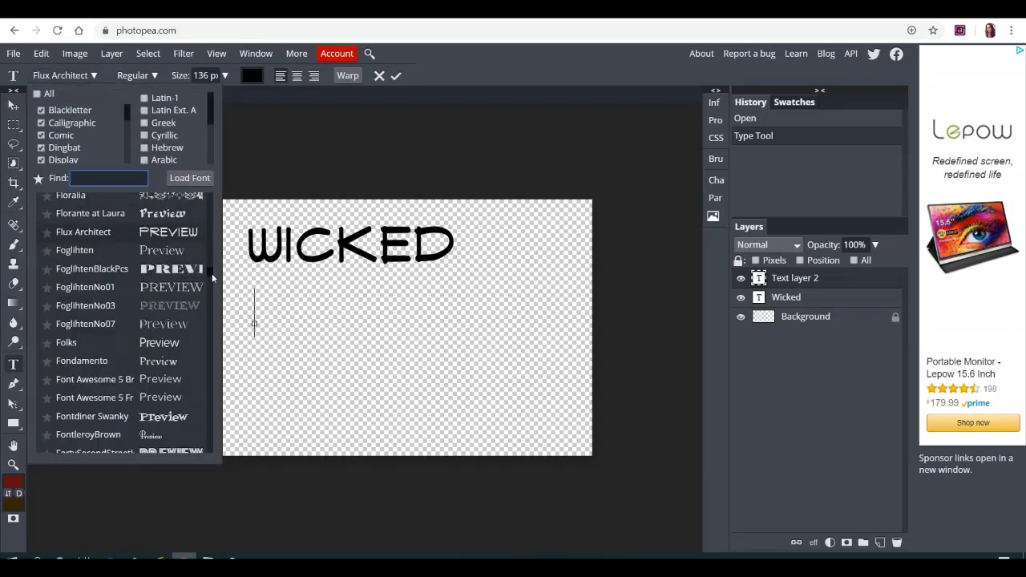
{"action": "left_click_drag", "start_coordinate": [212, 277], "coordinate": [205, 330]}
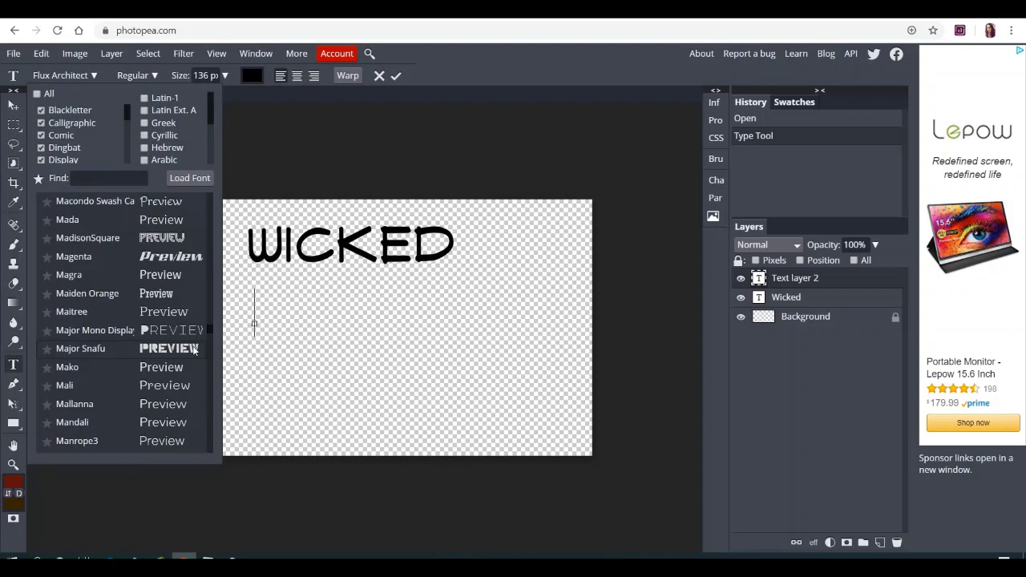
{"action": "left_click", "coordinate": [192, 348]}
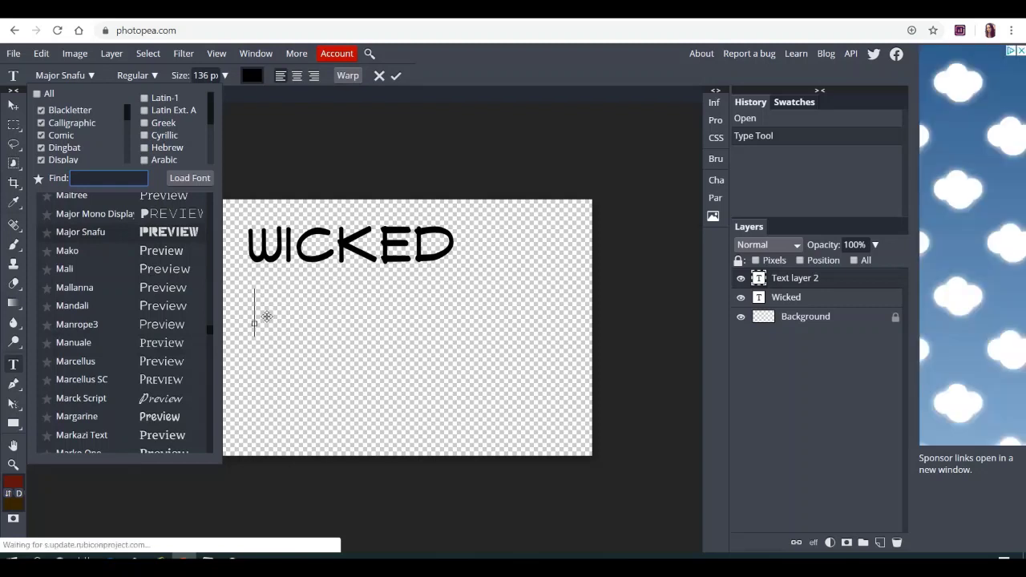
{"action": "type", "text": "C"}
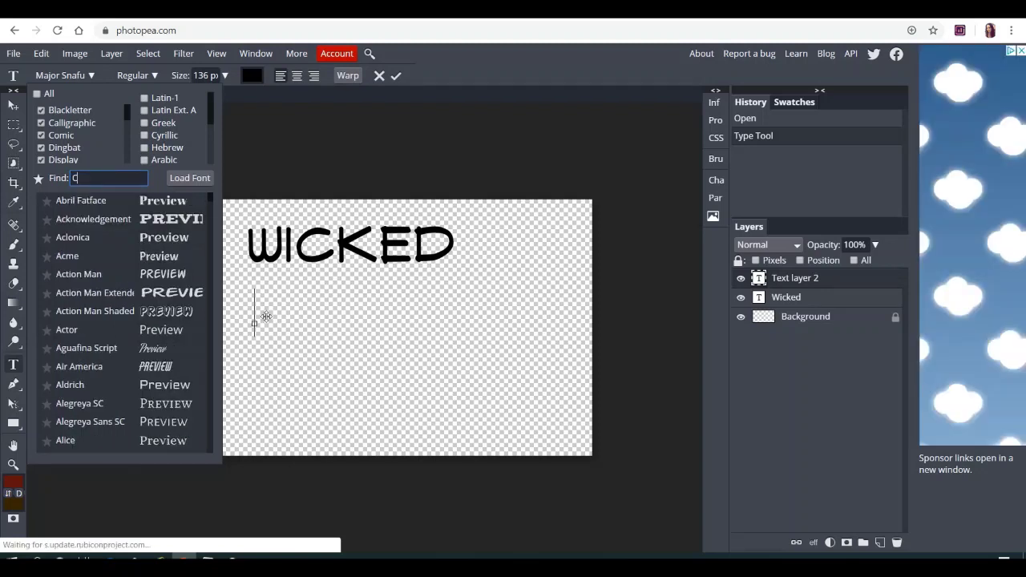
{"action": "key", "text": "BackSpace"}
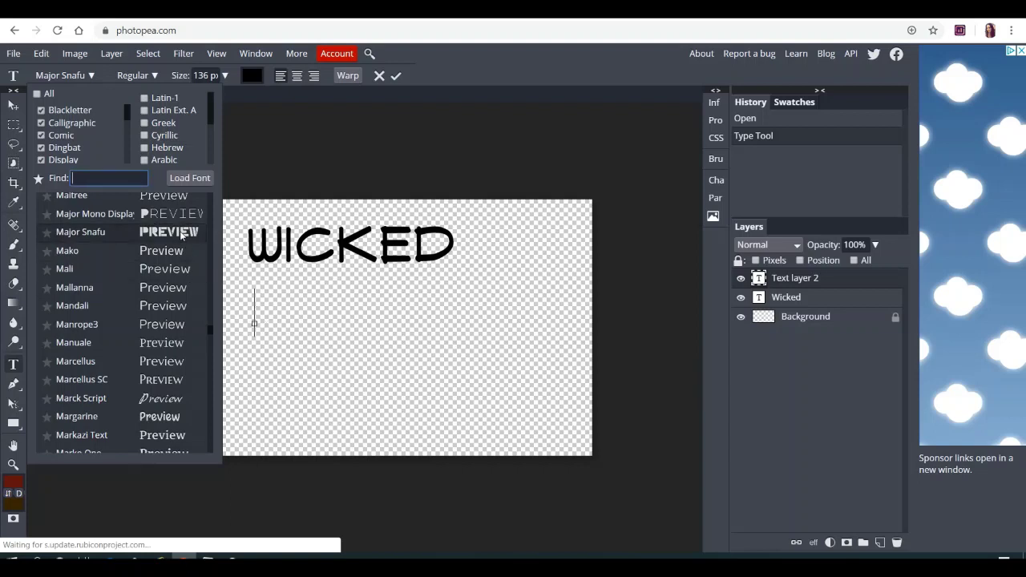
{"action": "left_click", "coordinate": [258, 319]}
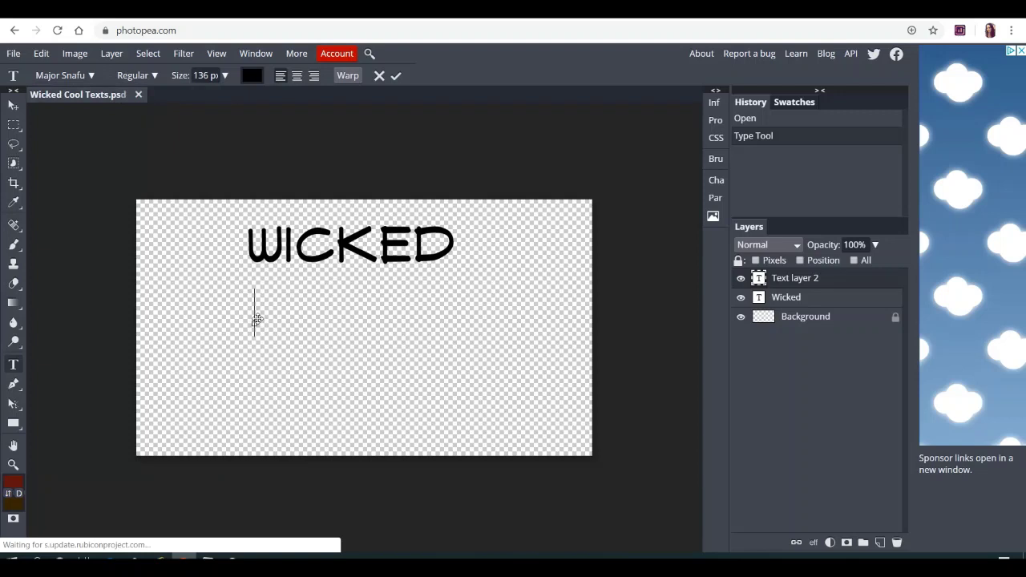
Type COOL at 188 px, move it slightly lower, and commit the layer.
{"action": "type", "text": "COOL"}
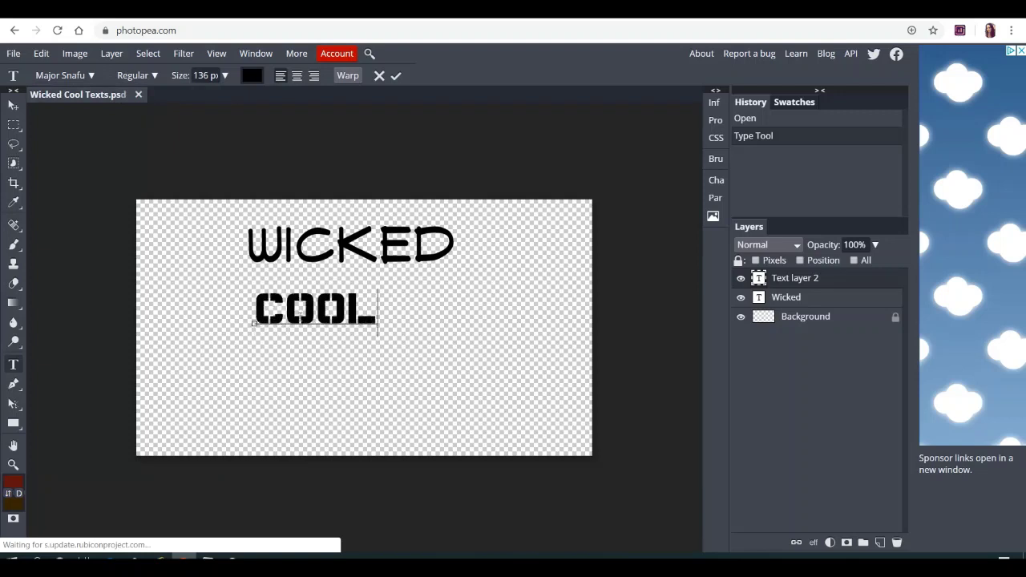
{"action": "left_click_drag", "start_coordinate": [379, 323], "coordinate": [267, 317]}
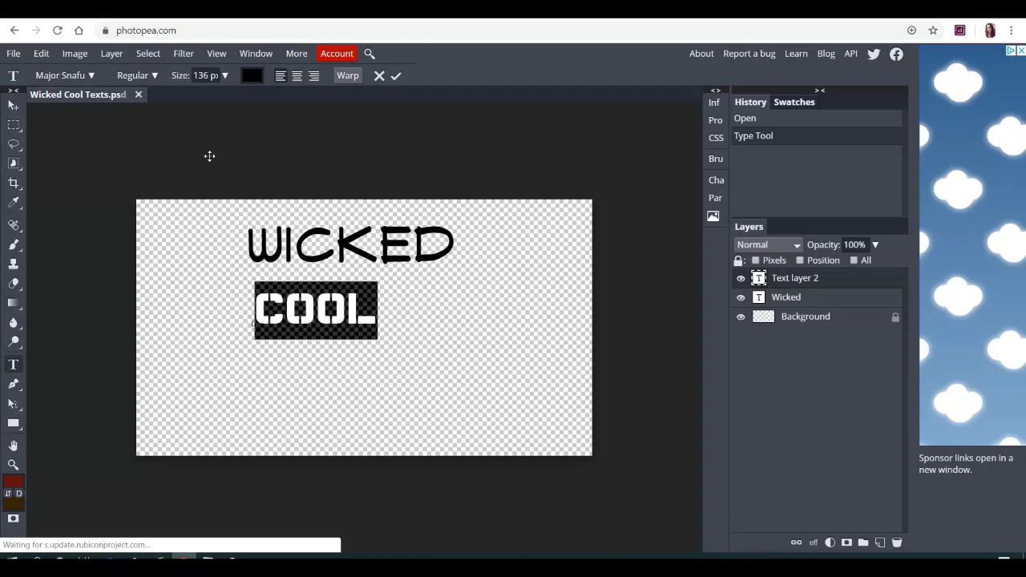
{"action": "left_click", "coordinate": [224, 75]}
{"action": "left_click_drag", "start_coordinate": [220, 97], "coordinate": [220, 98]}
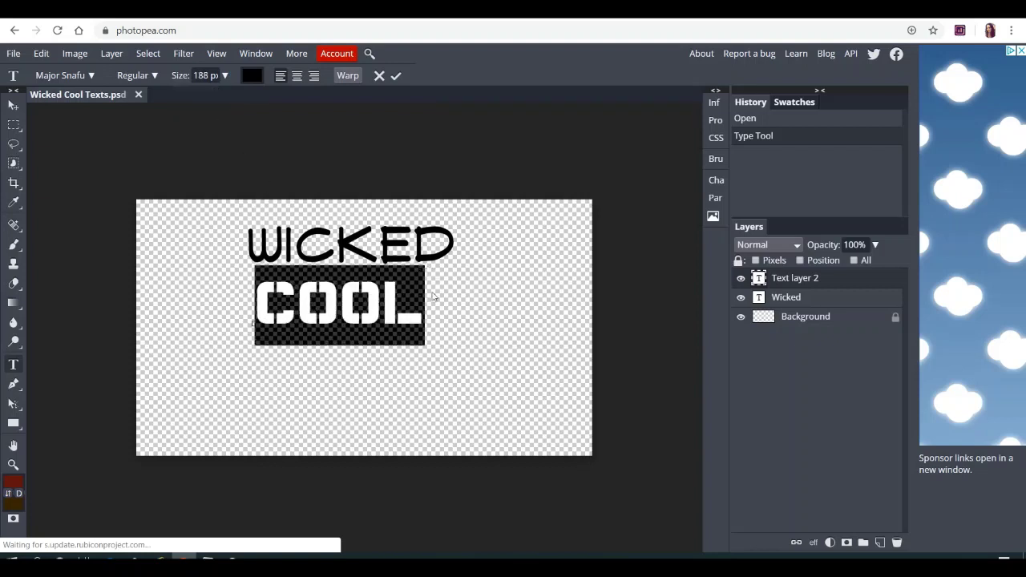
{"action": "left_click_drag", "start_coordinate": [433, 290], "coordinate": [462, 303]}
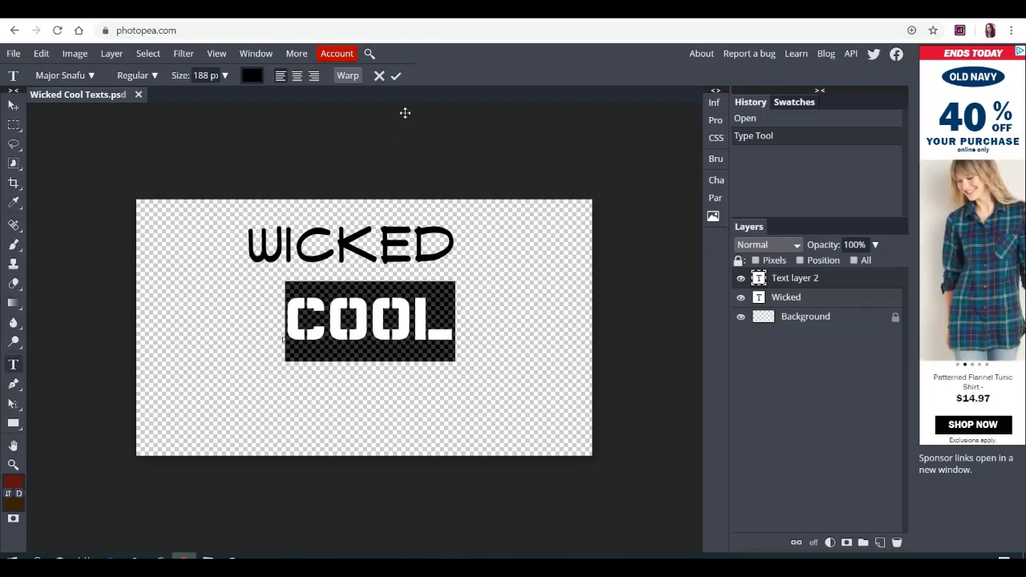
{"action": "left_click", "coordinate": [396, 76]}
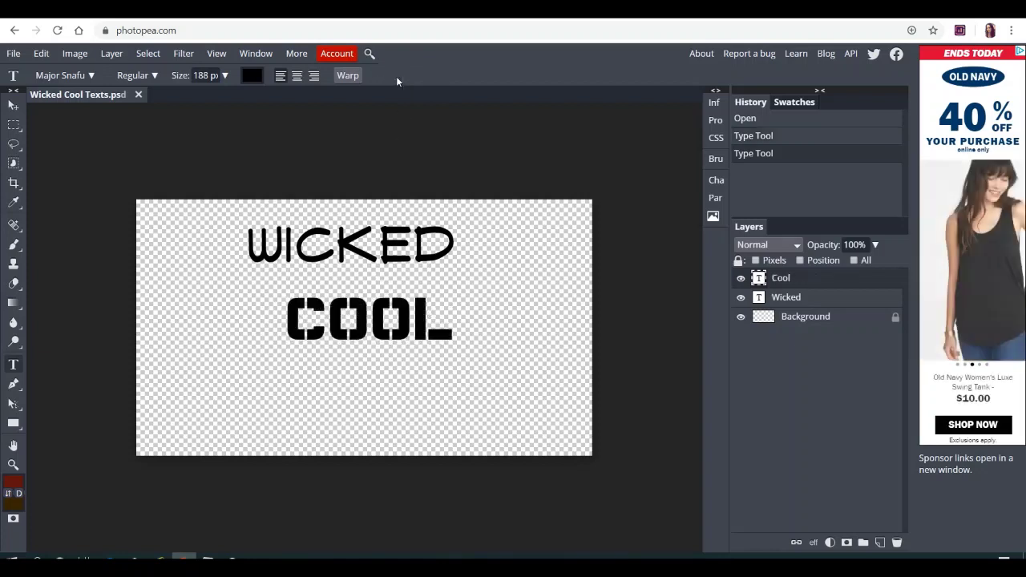
{"action": "left_click", "coordinate": [355, 400]}
{"action": "key", "text": "Escape"}
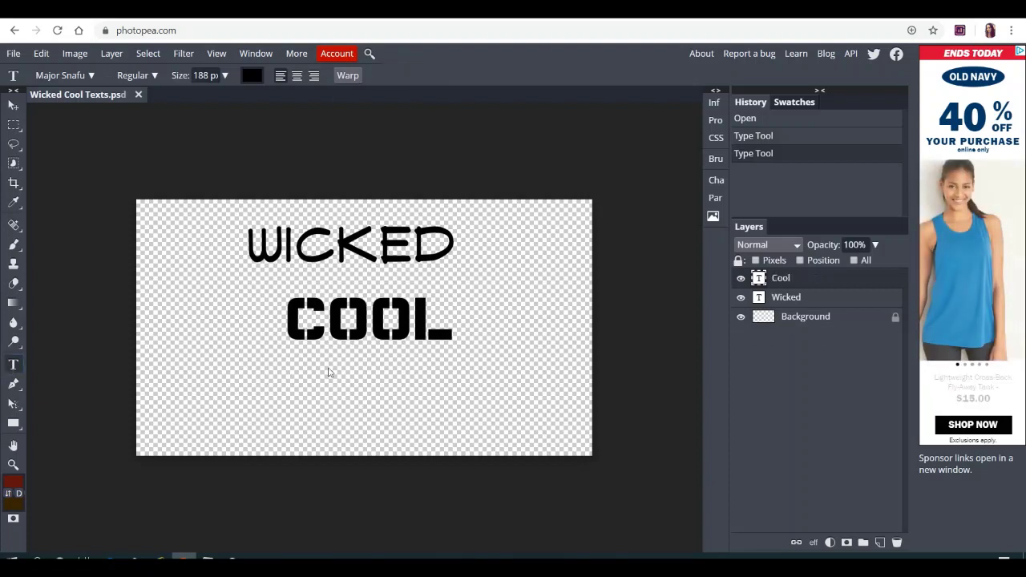
Type TEXT as a new layer below COOL and select the word.
{"action": "left_click", "coordinate": [339, 393]}
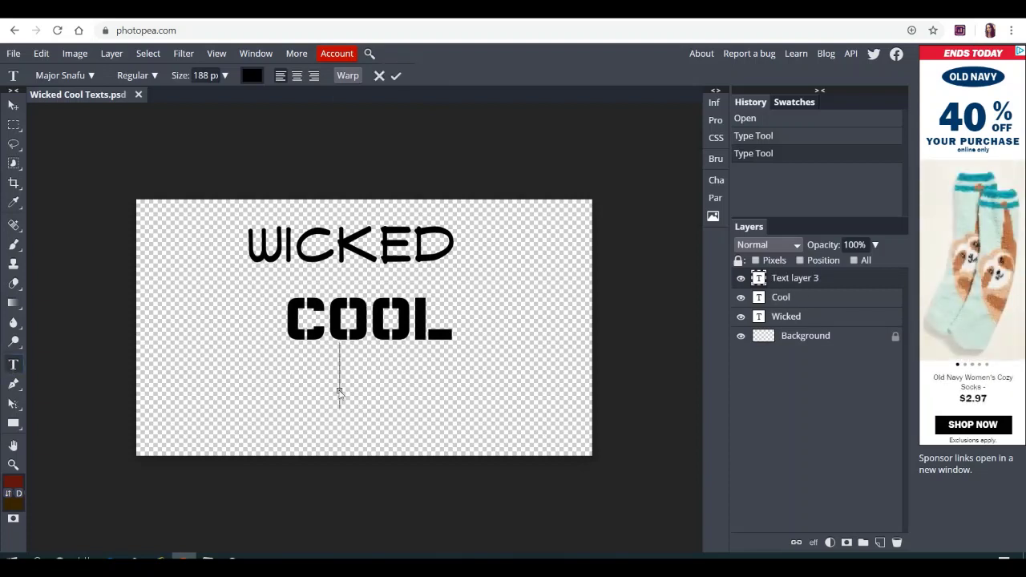
{"action": "type", "text": "TEXT"}
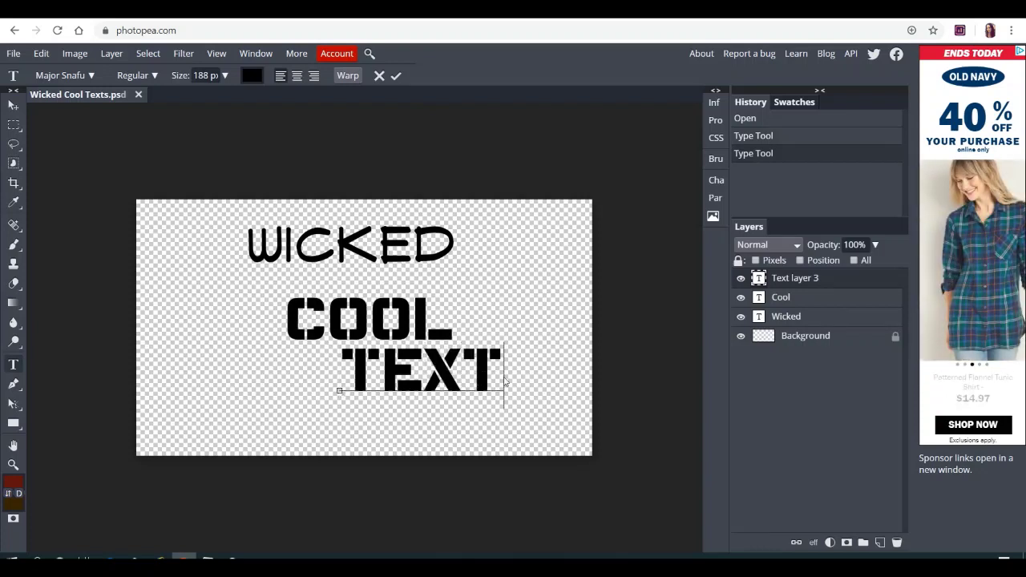
{"action": "left_click_drag", "start_coordinate": [507, 382], "coordinate": [340, 390]}
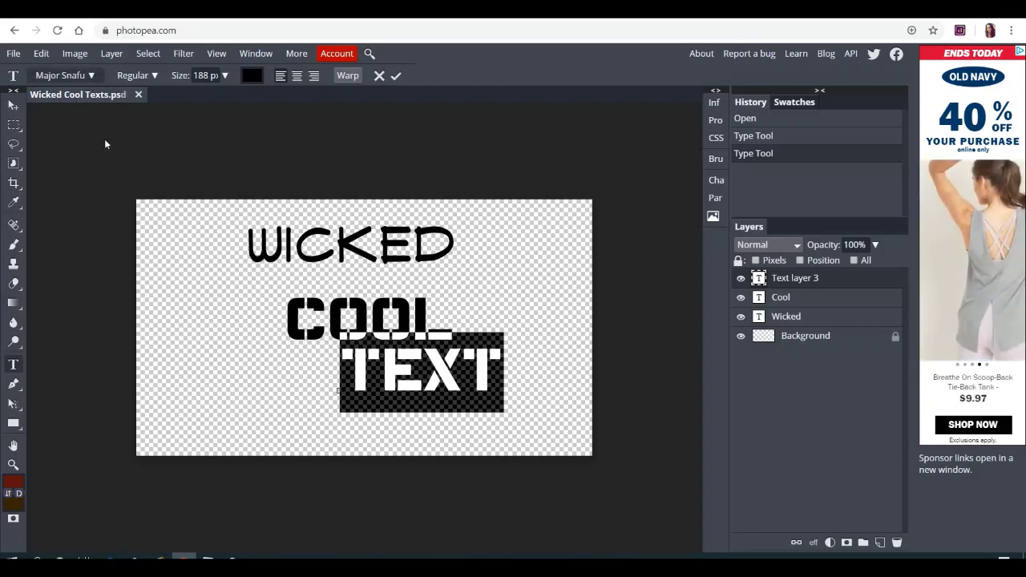
Set TEXT in the Sofia script font after trying Rothenburg Decorative.
{"action": "left_click", "coordinate": [64, 75]}
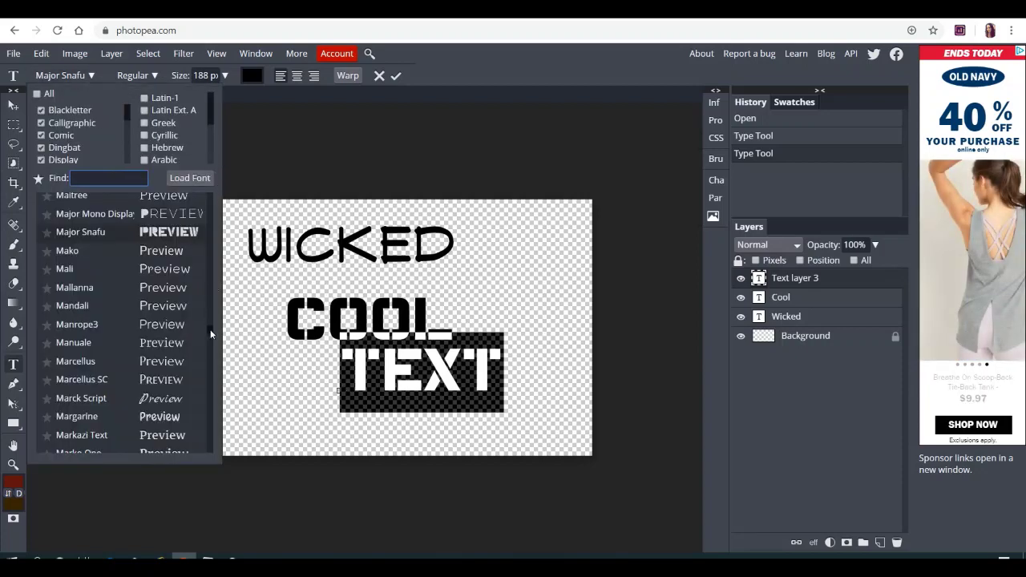
{"action": "scroll", "coordinate": [211, 362], "scroll_direction": "down", "scroll_amount": 10}
{"action": "left_click_drag", "start_coordinate": [210, 372], "coordinate": [211, 388]}
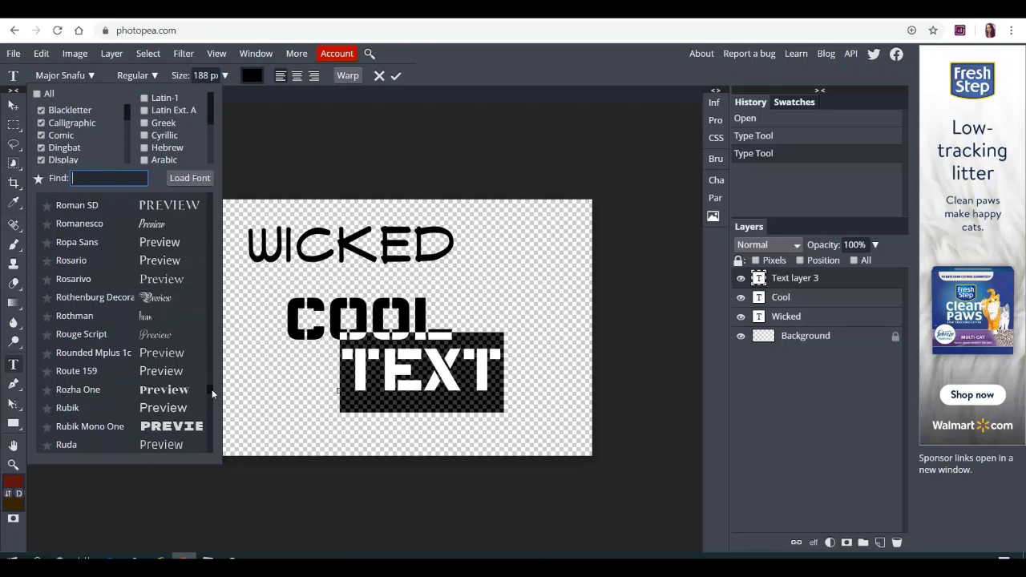
{"action": "left_click", "coordinate": [167, 299]}
{"action": "scroll", "coordinate": [167, 300], "scroll_direction": "down", "scroll_amount": 1}
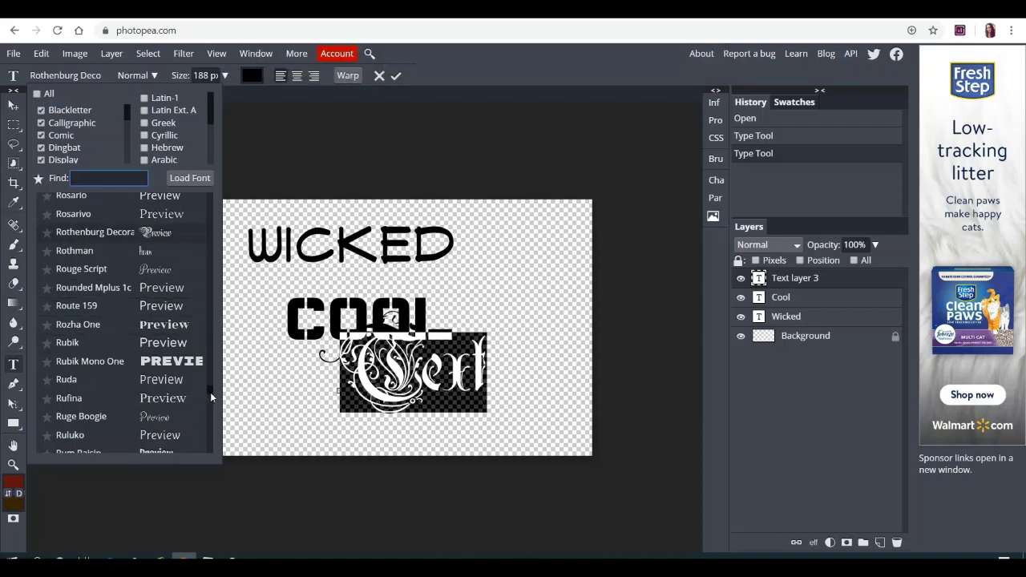
{"action": "left_click_drag", "start_coordinate": [210, 390], "coordinate": [210, 410]}
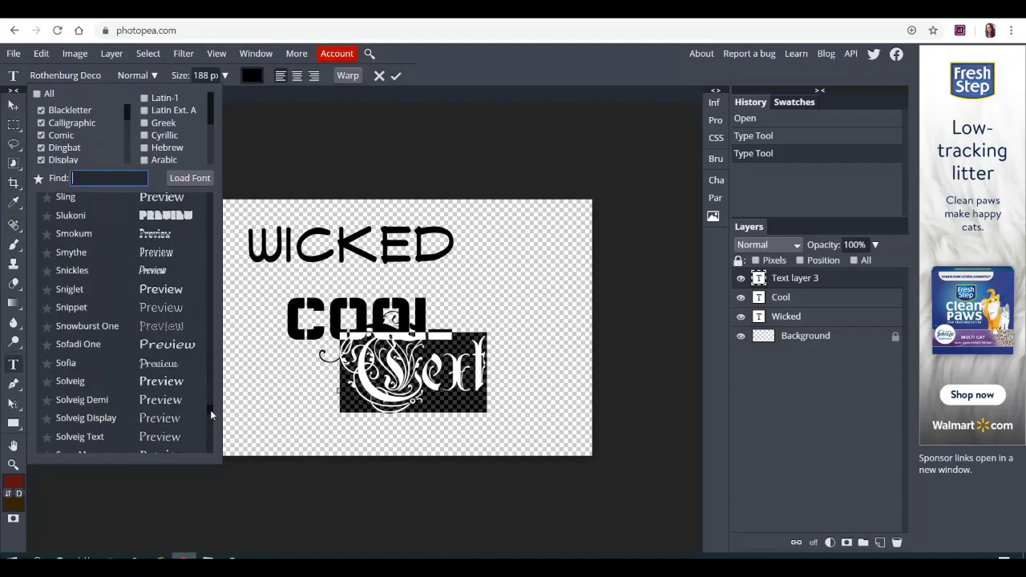
{"action": "left_click", "coordinate": [157, 362]}
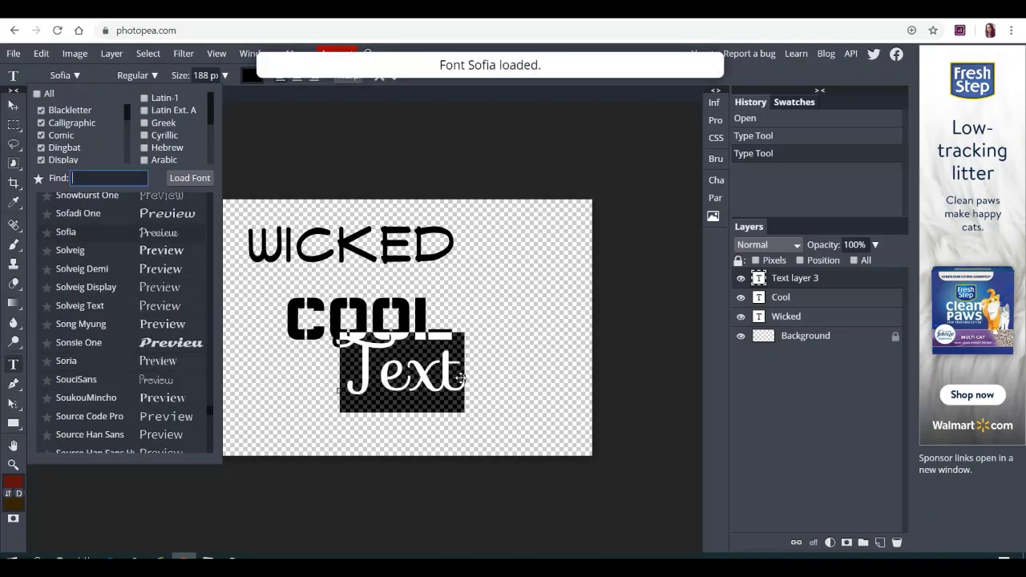
{"action": "left_click", "coordinate": [473, 359]}
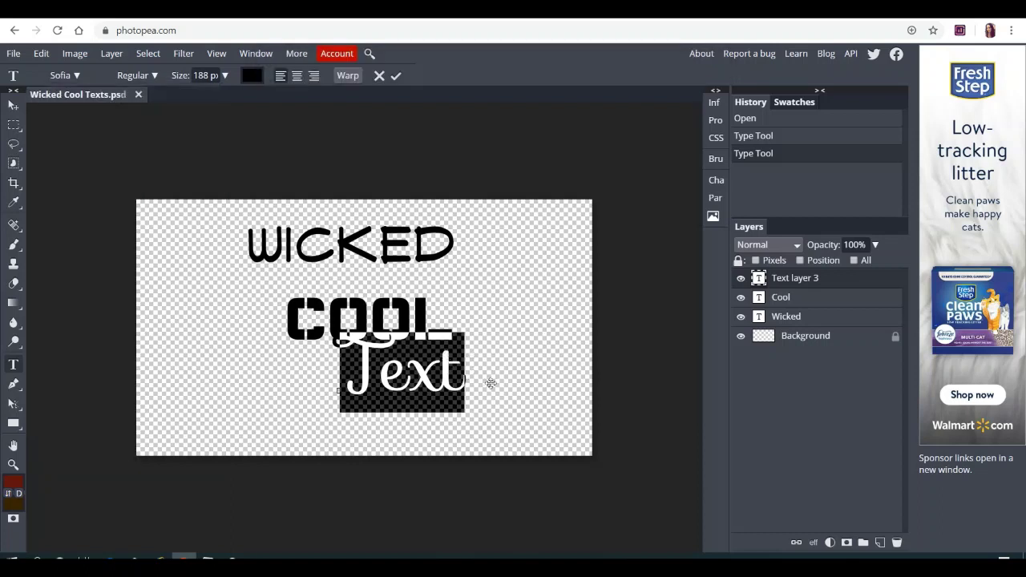
Move the script word Text lower, raise its size from 188 px to 206 px, and commit.
{"action": "left_click", "coordinate": [471, 359]}
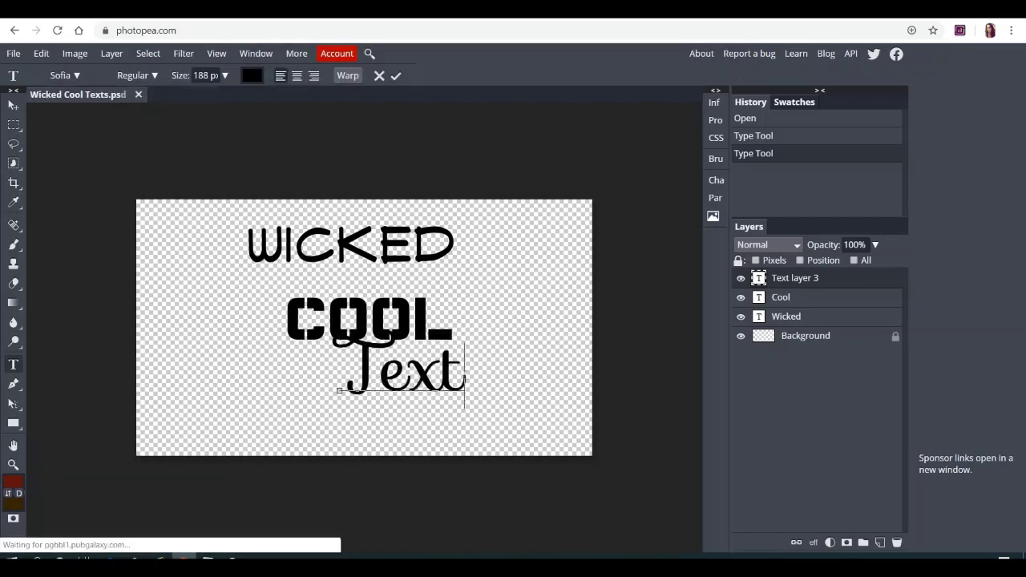
{"action": "left_click_drag", "start_coordinate": [465, 376], "coordinate": [340, 381]}
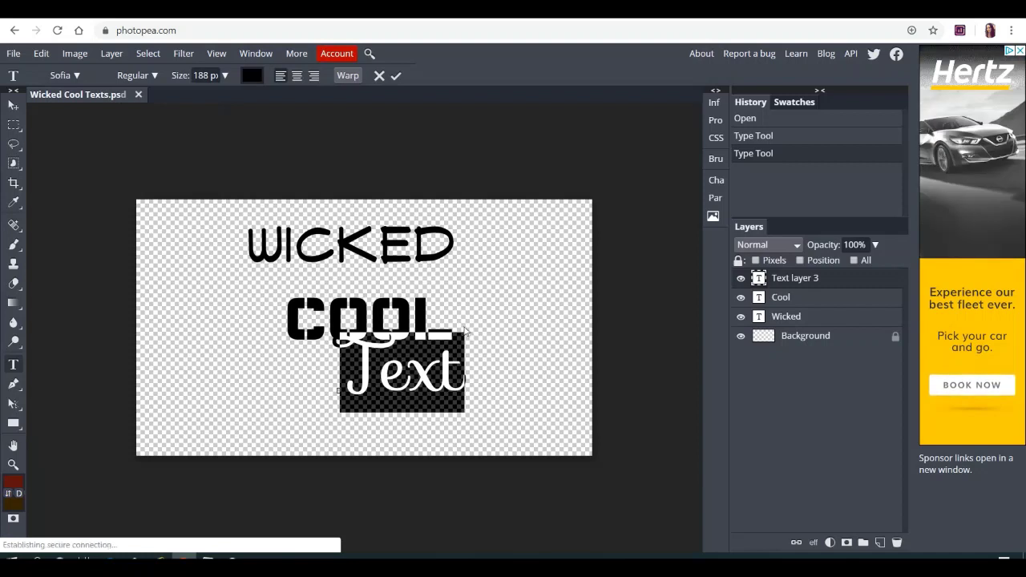
{"action": "left_click_drag", "start_coordinate": [486, 356], "coordinate": [510, 385]}
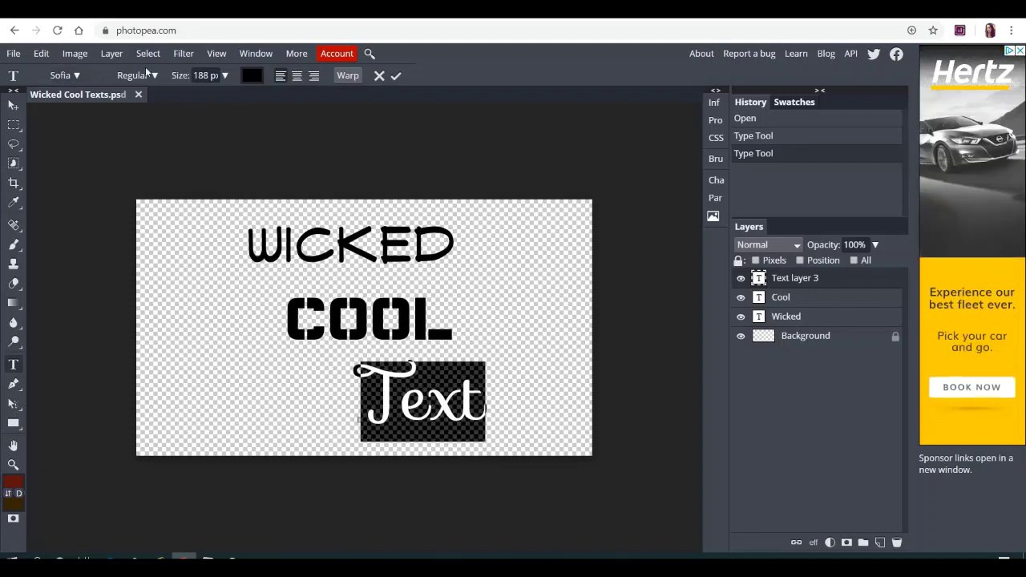
{"action": "left_click", "coordinate": [224, 75]}
{"action": "left_click_drag", "start_coordinate": [220, 96], "coordinate": [222, 98]}
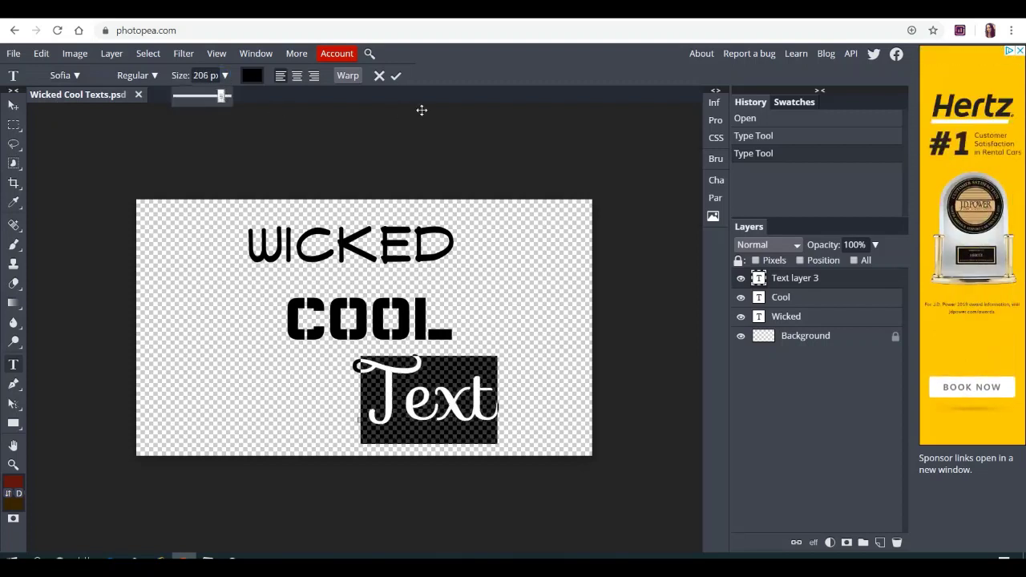
{"action": "left_click", "coordinate": [396, 76]}
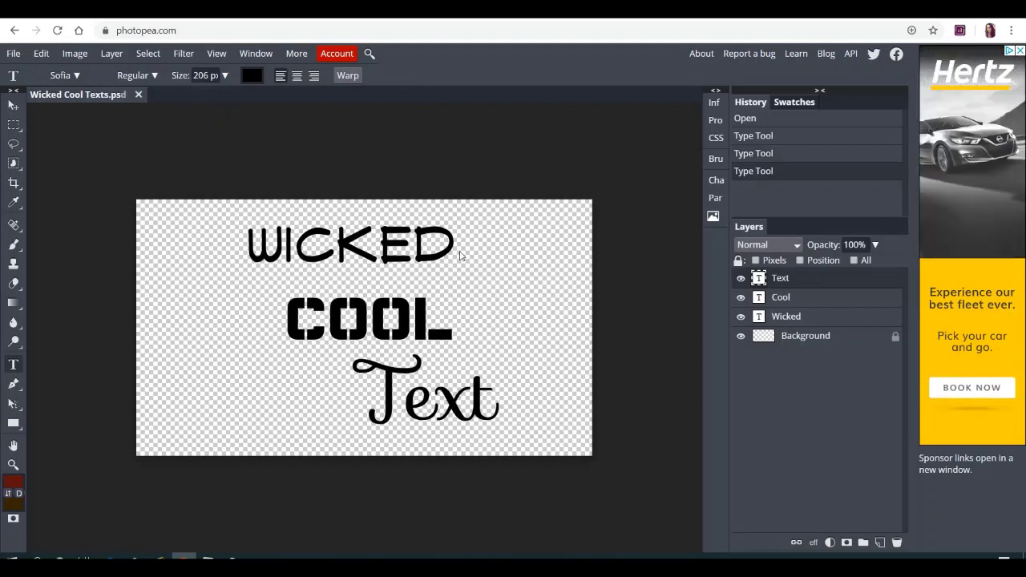
Place the text cursor at the left edge of WICKED to begin editing it.
{"action": "left_click", "coordinate": [459, 255]}
{"action": "left_click", "coordinate": [255, 246]}
{"action": "left_click", "coordinate": [252, 247]}
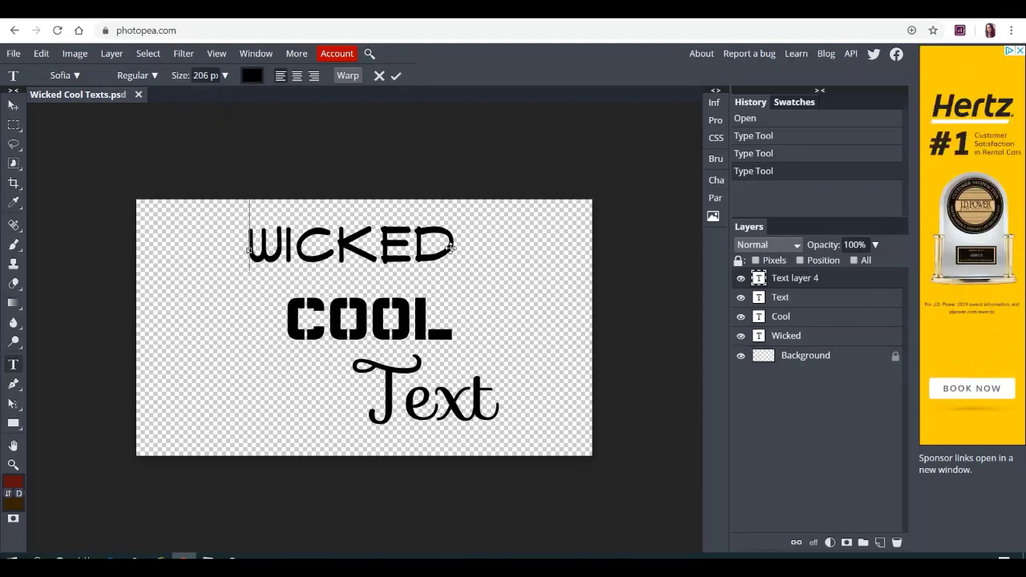
Select the word WICKED and drag it toward the left.
{"action": "left_click", "coordinate": [395, 77]}
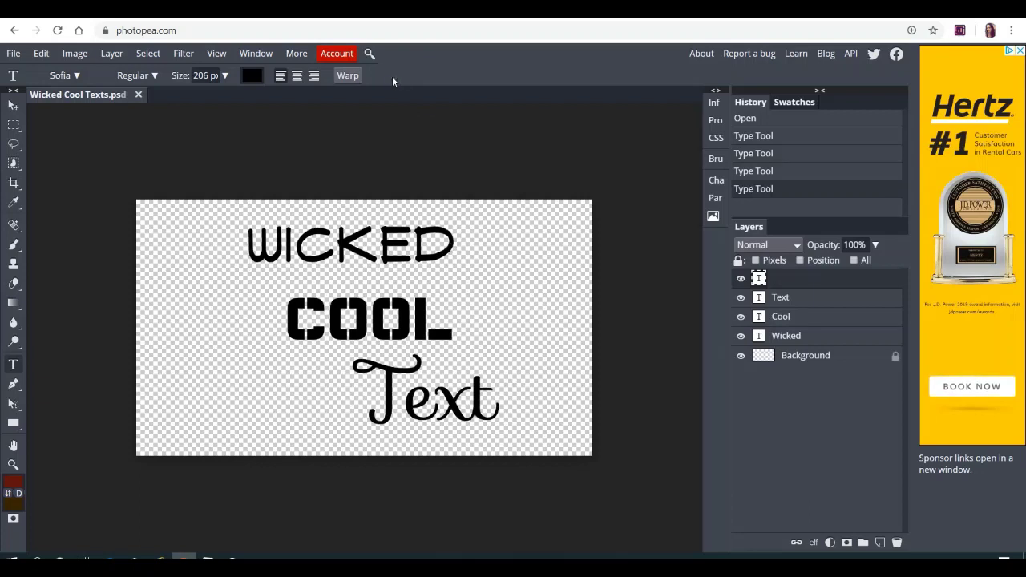
{"action": "left_click", "coordinate": [447, 233]}
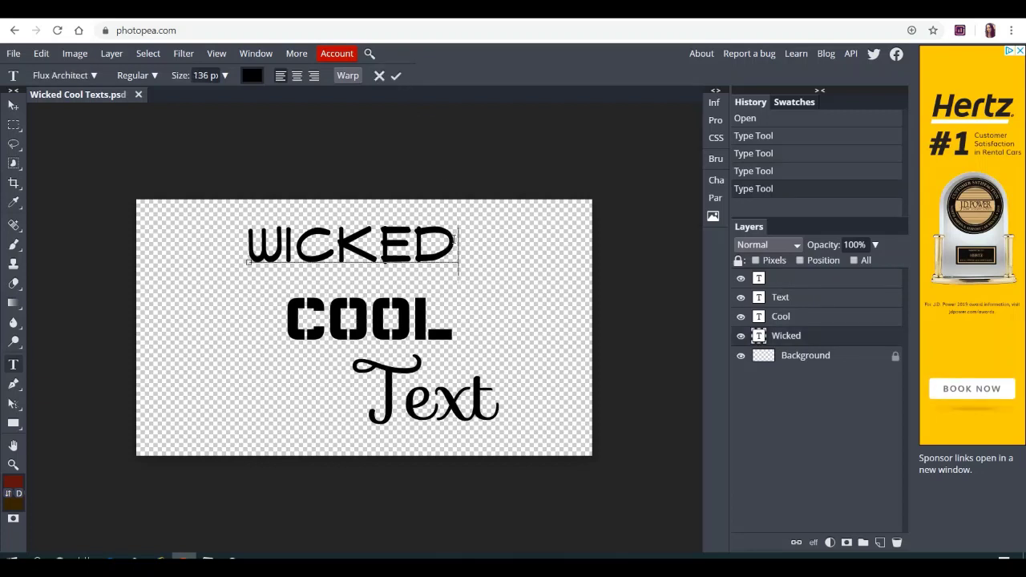
{"action": "left_click_drag", "start_coordinate": [457, 240], "coordinate": [266, 234]}
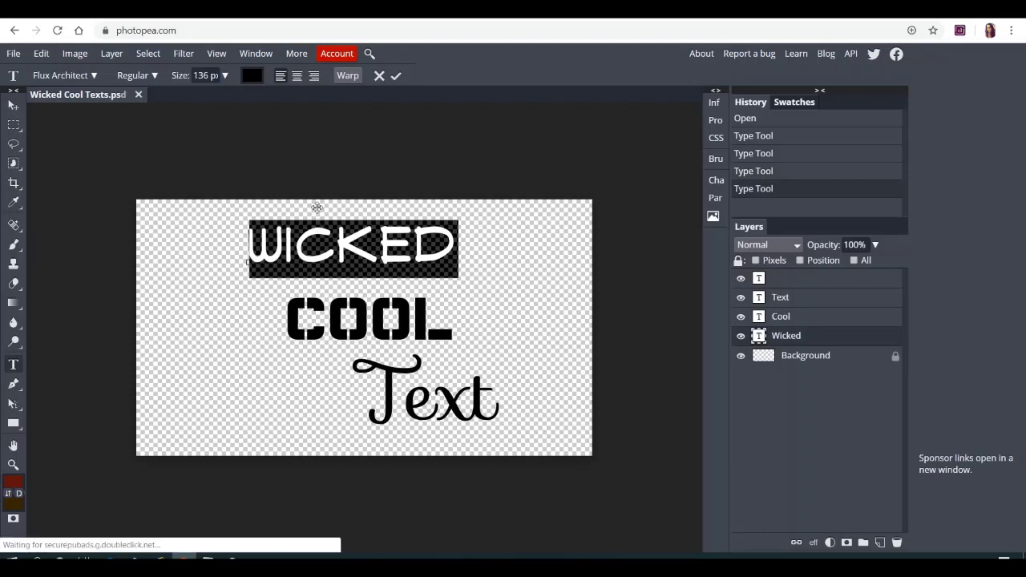
{"action": "left_click_drag", "start_coordinate": [316, 206], "coordinate": [258, 208]}
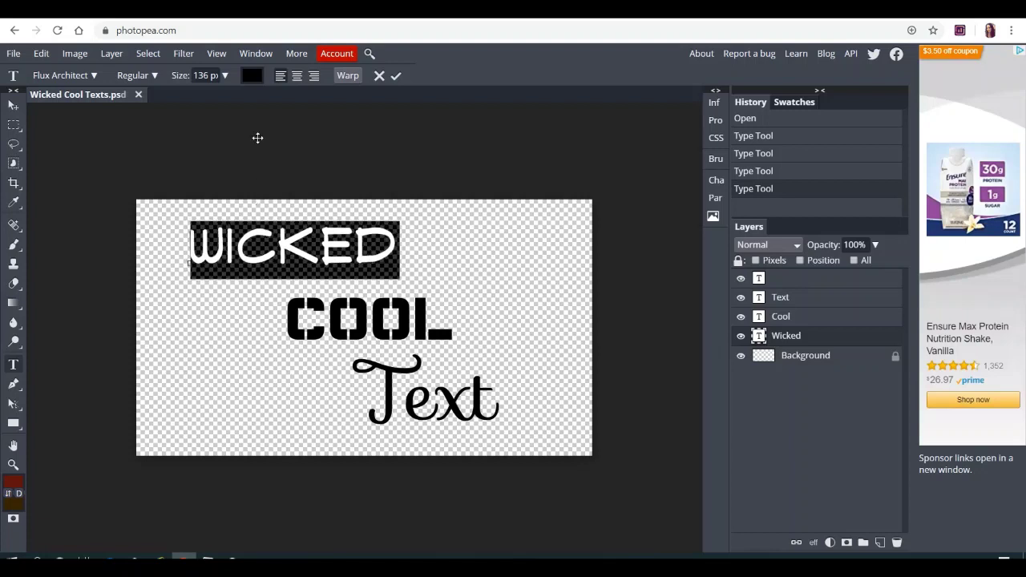
Enlarge WICKED from 136 px to 163 px and shift it further left.
{"action": "left_click", "coordinate": [225, 75]}
{"action": "left_click_drag", "start_coordinate": [219, 96], "coordinate": [217, 98]}
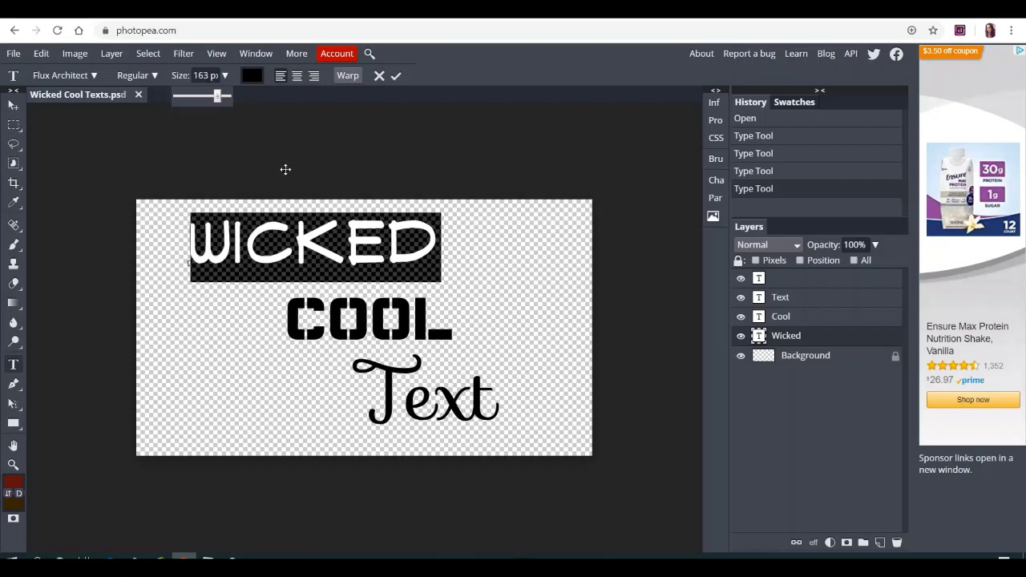
{"action": "left_click", "coordinate": [452, 241]}
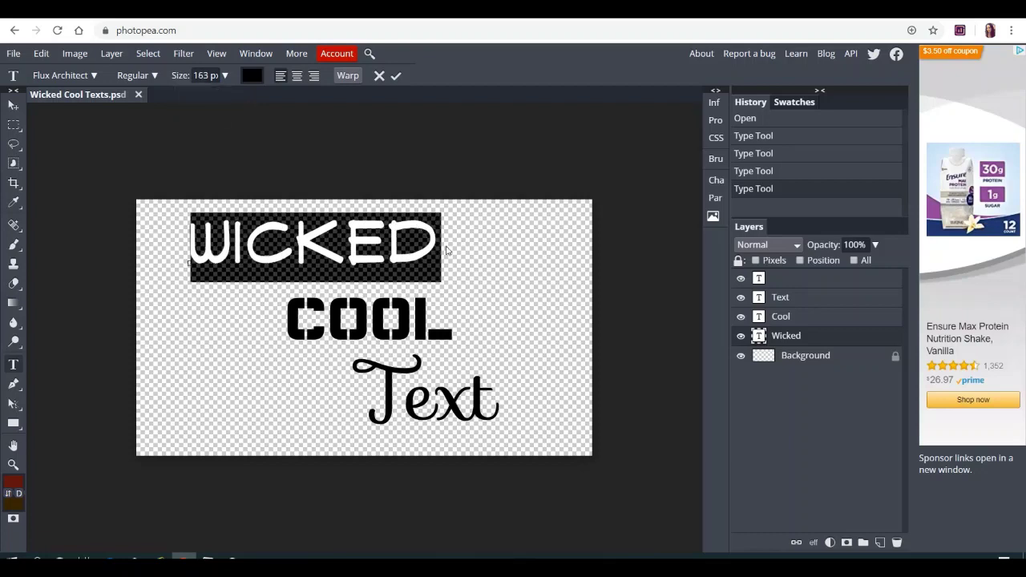
{"action": "left_click_drag", "start_coordinate": [448, 245], "coordinate": [427, 255]}
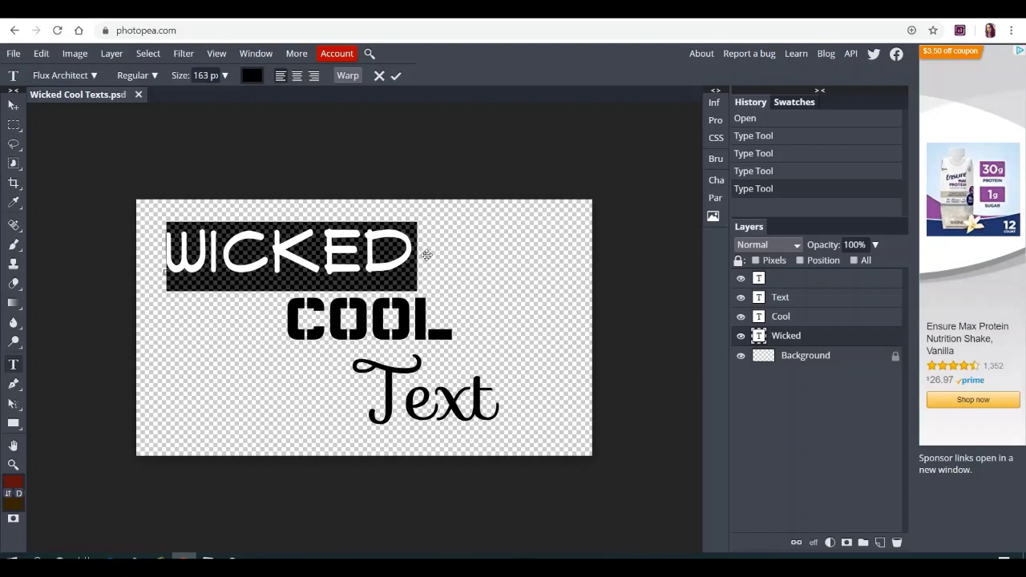
{"action": "left_click", "coordinate": [347, 75]}
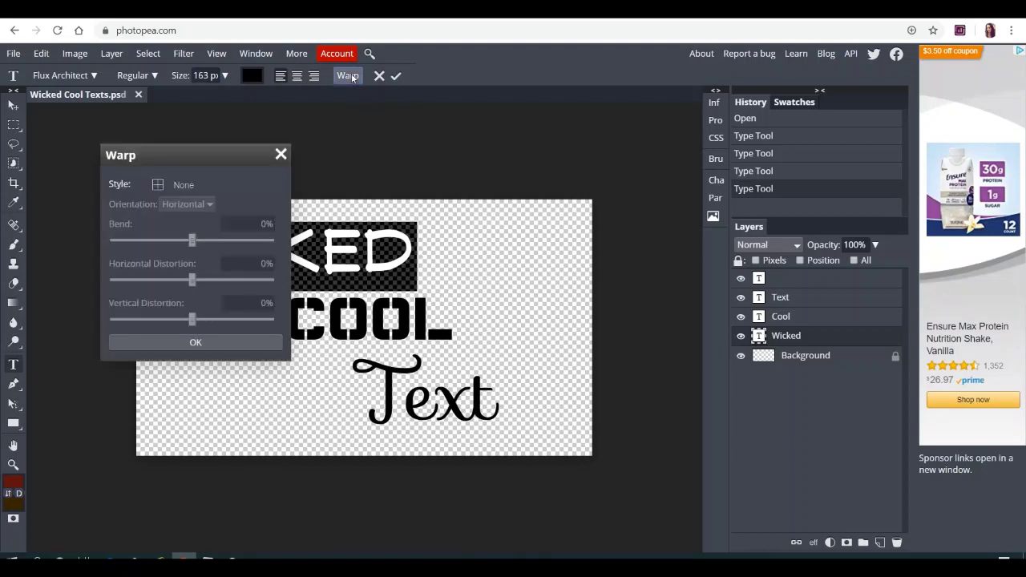
Warp WICKED with Bulge style: Bend 29%, Horizontal Distortion -27%, Vertical Distortion -1%, then commit.
{"action": "left_click", "coordinate": [158, 187]}
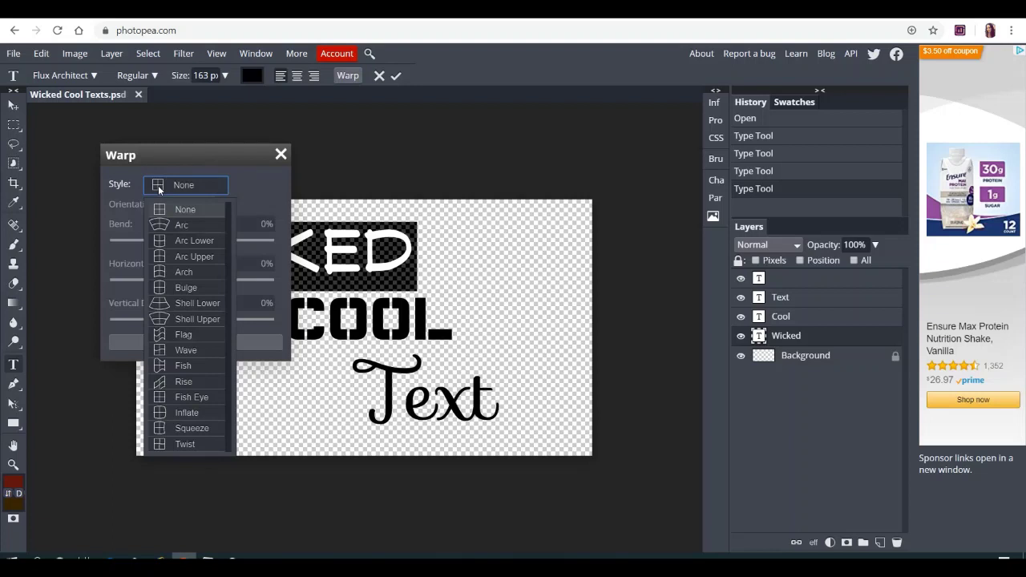
{"action": "left_click", "coordinate": [182, 290]}
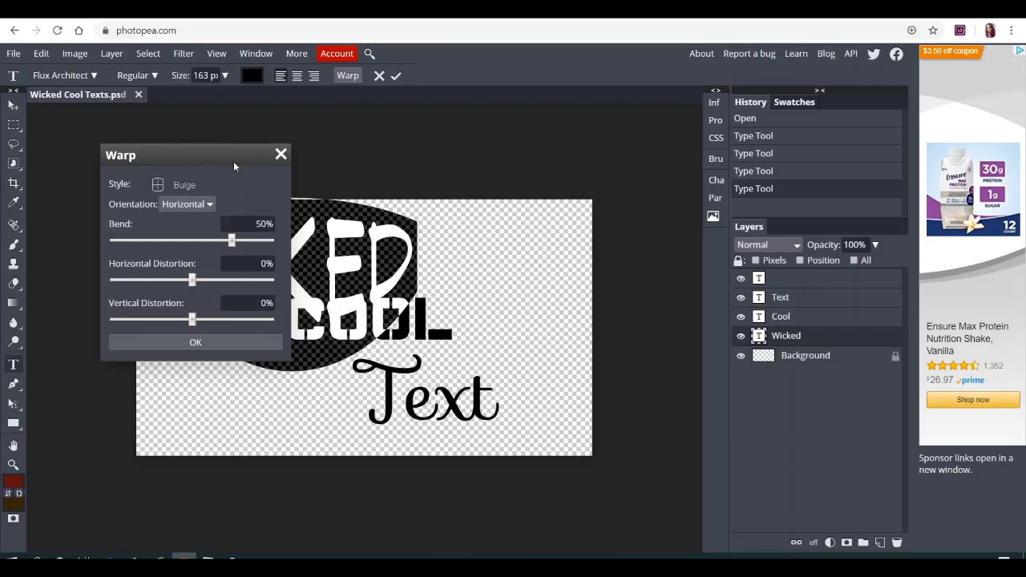
{"action": "left_click_drag", "start_coordinate": [233, 158], "coordinate": [649, 102]}
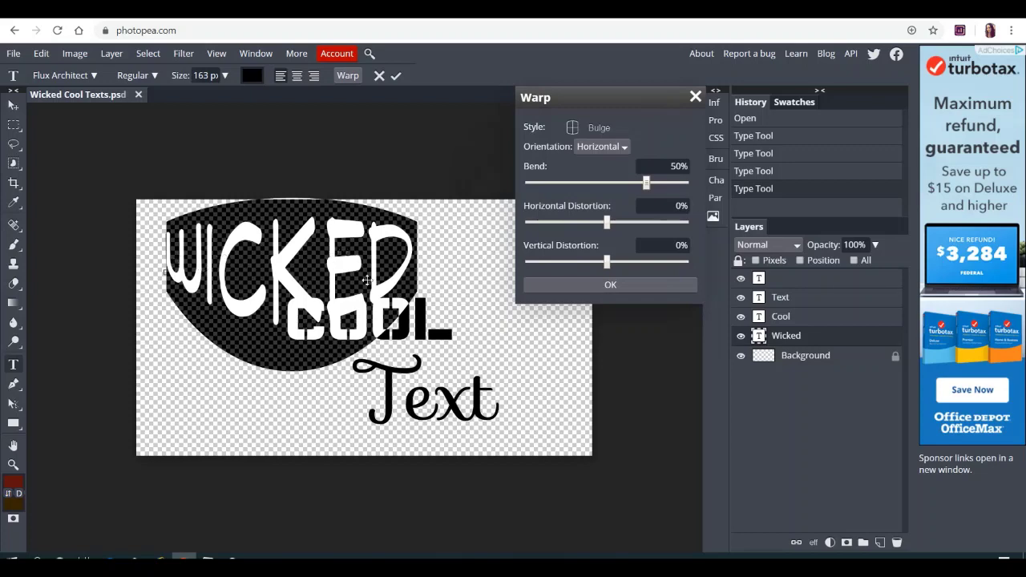
{"action": "left_click_drag", "start_coordinate": [647, 184], "coordinate": [631, 189]}
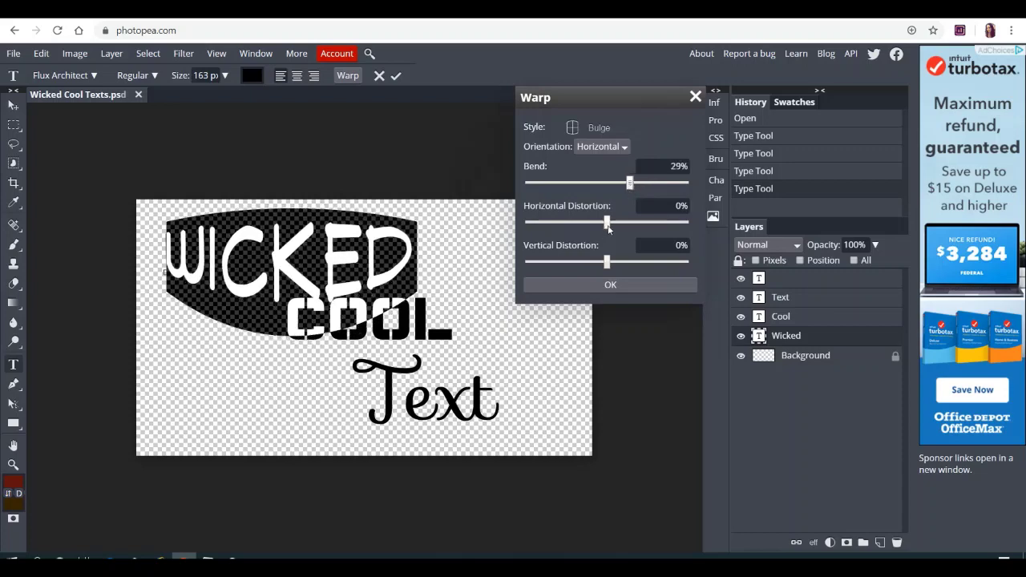
{"action": "left_click_drag", "start_coordinate": [608, 229], "coordinate": [620, 227]}
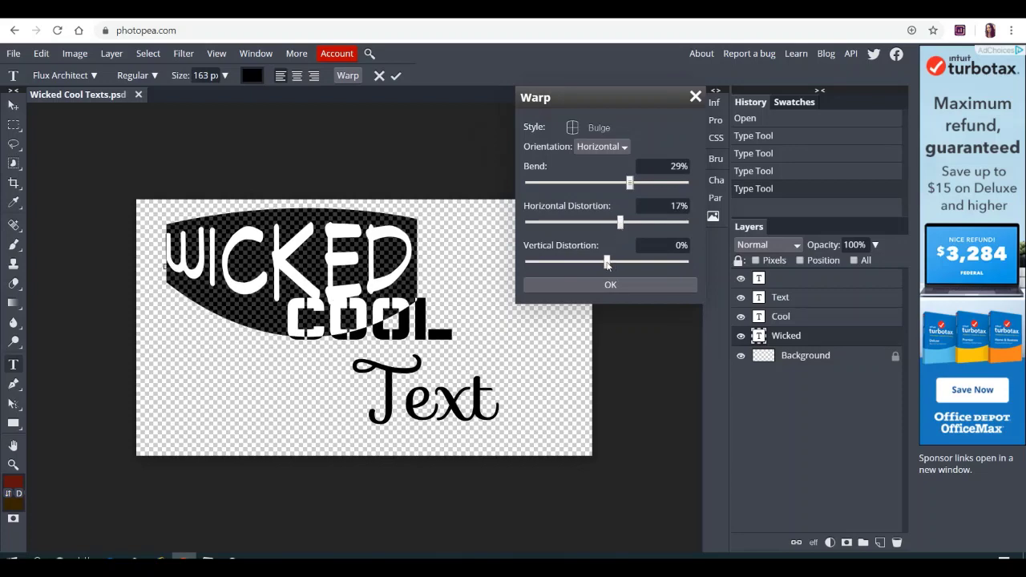
{"action": "left_click_drag", "start_coordinate": [607, 265], "coordinate": [606, 263]}
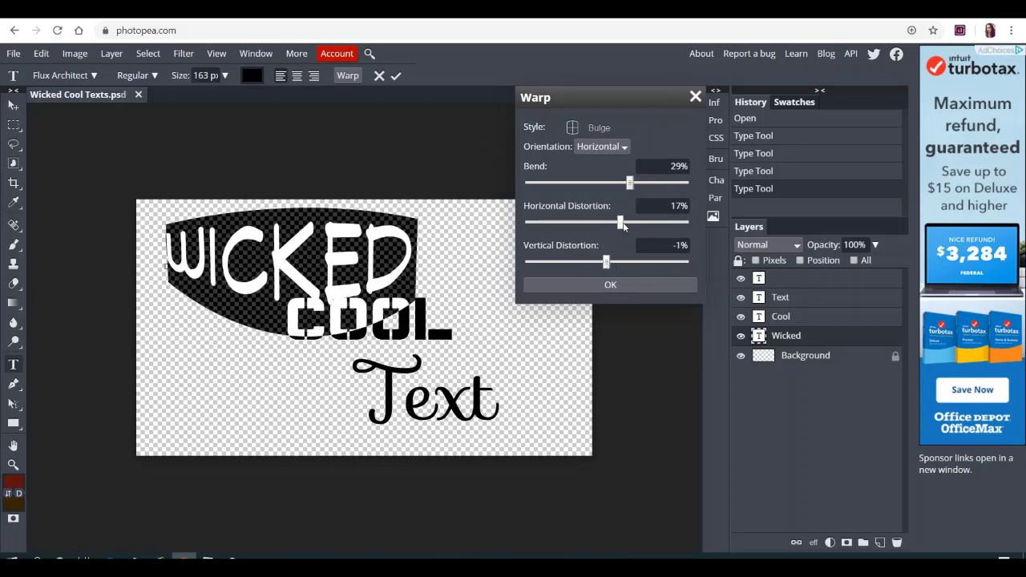
{"action": "left_click_drag", "start_coordinate": [623, 226], "coordinate": [587, 224]}
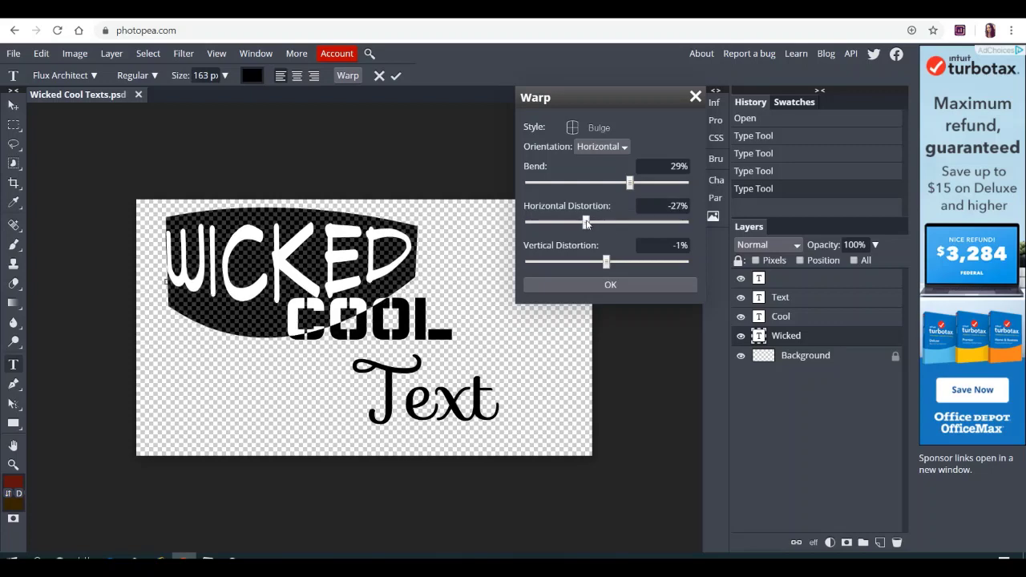
{"action": "left_click", "coordinate": [610, 284]}
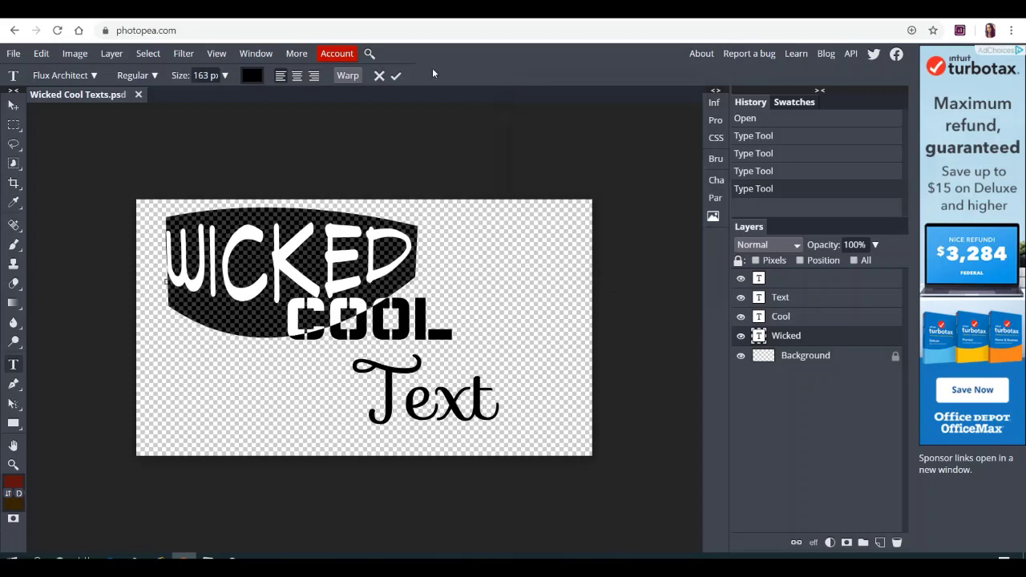
{"action": "left_click", "coordinate": [396, 76]}
Set the word COOL in the Neumann font and drag it down to sit just above Text.
{"action": "left_click", "coordinate": [448, 316]}
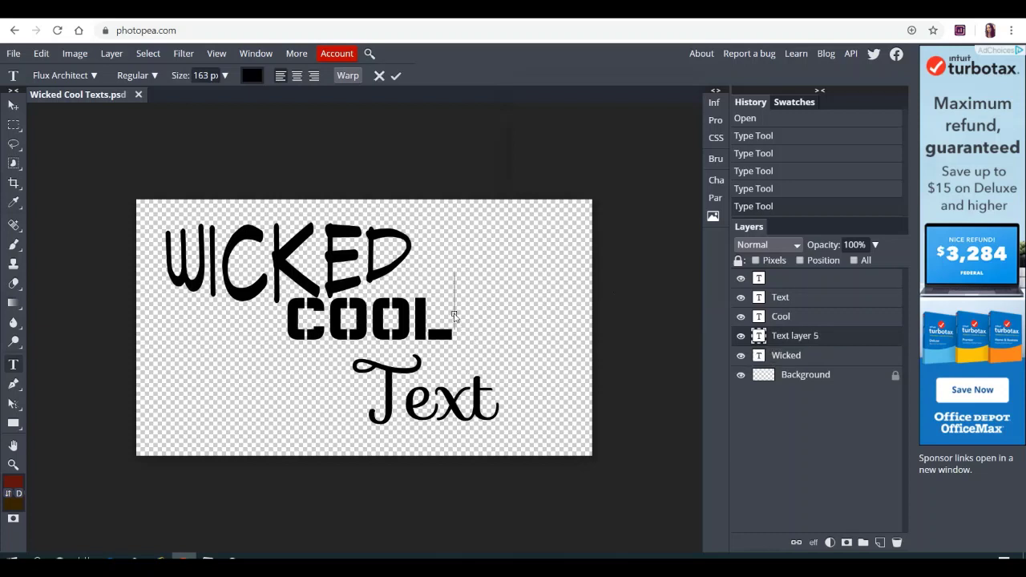
{"action": "left_click", "coordinate": [396, 76]}
{"action": "left_click", "coordinate": [445, 328]}
{"action": "left_click_drag", "start_coordinate": [451, 329], "coordinate": [302, 331]}
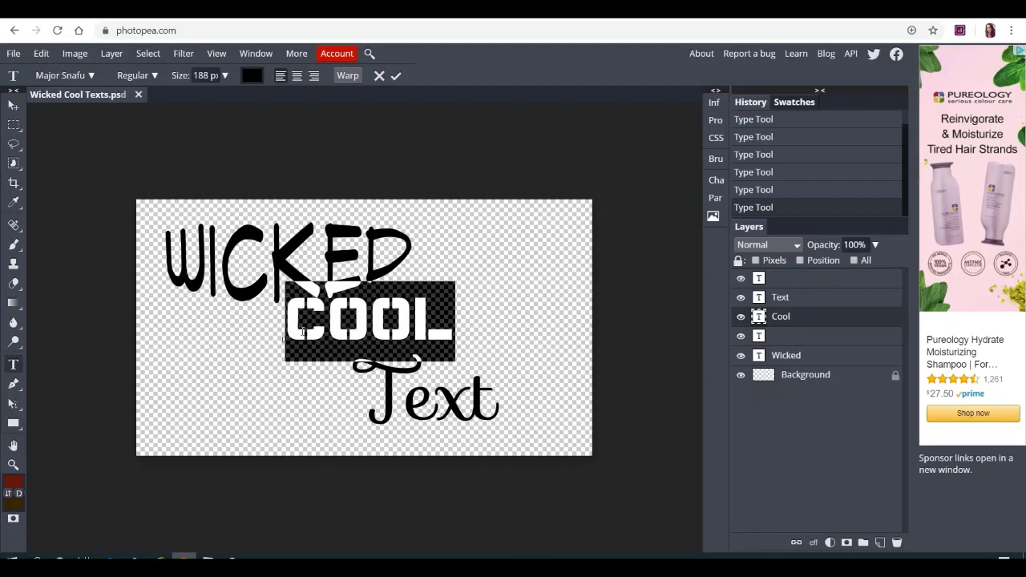
{"action": "left_click", "coordinate": [91, 76]}
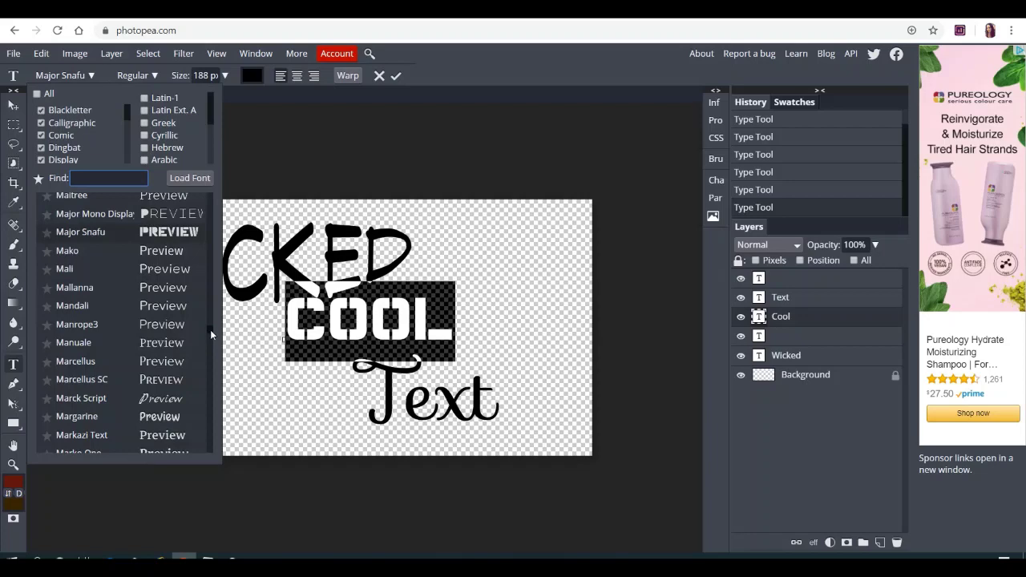
{"action": "left_click_drag", "start_coordinate": [210, 329], "coordinate": [212, 349]}
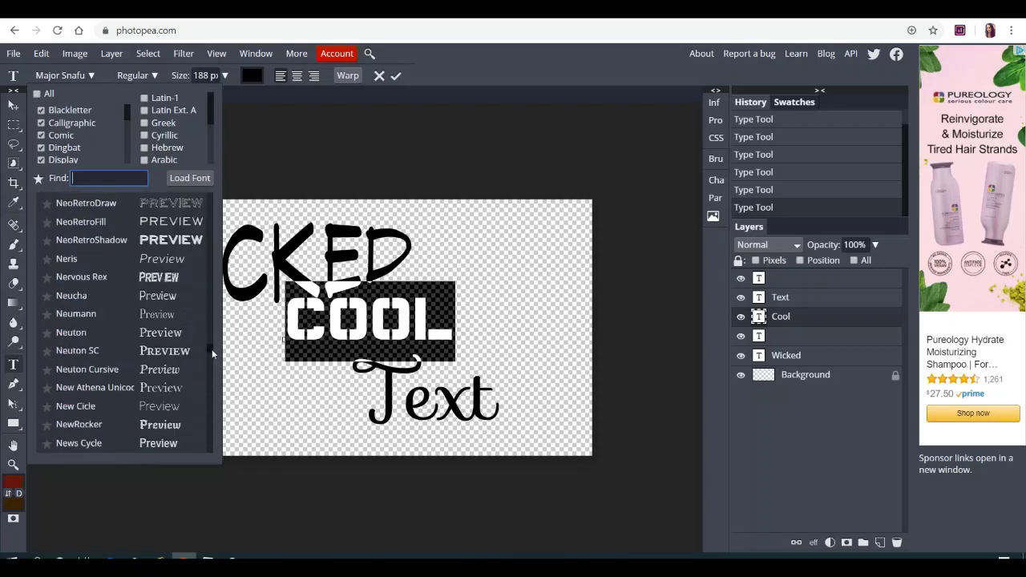
{"action": "left_click", "coordinate": [167, 319]}
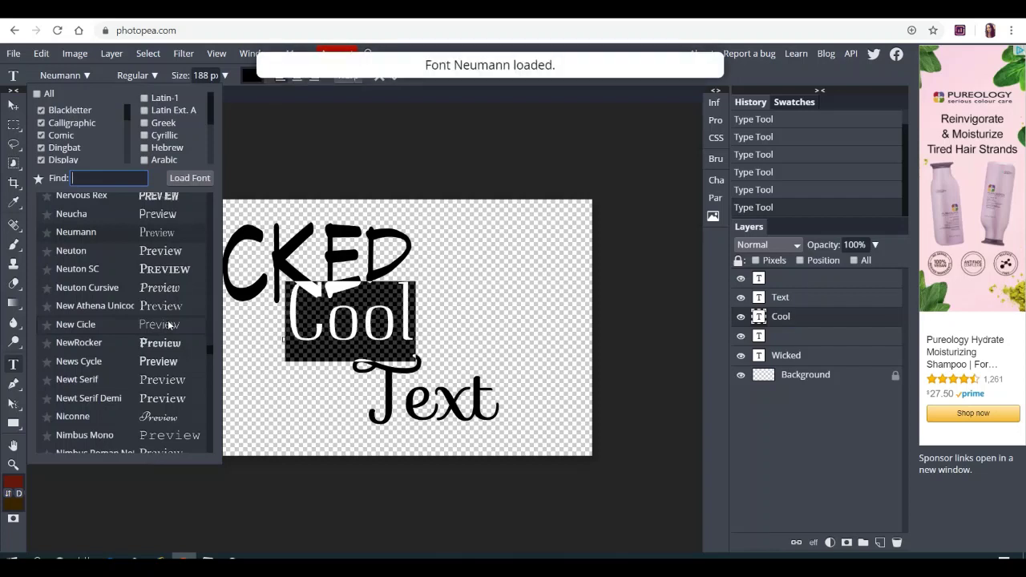
{"action": "left_click", "coordinate": [418, 332]}
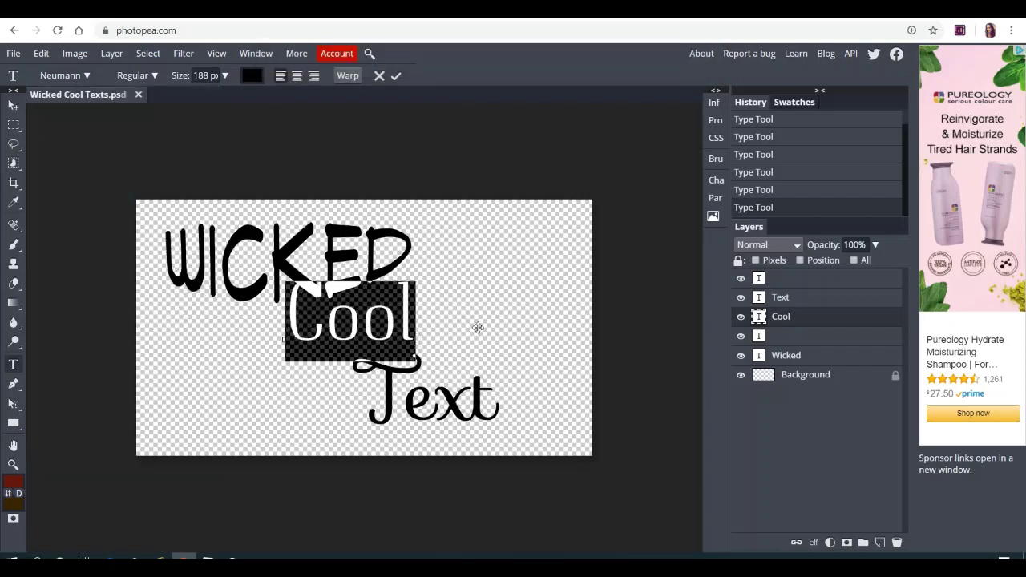
{"action": "left_click_drag", "start_coordinate": [425, 322], "coordinate": [437, 341]}
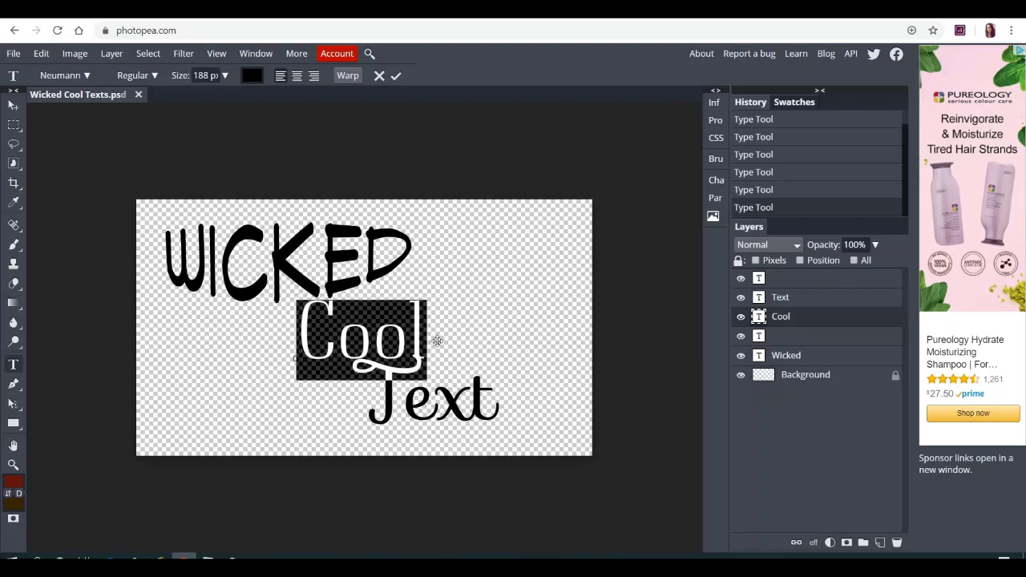
{"action": "left_click_drag", "start_coordinate": [437, 340], "coordinate": [437, 343]}
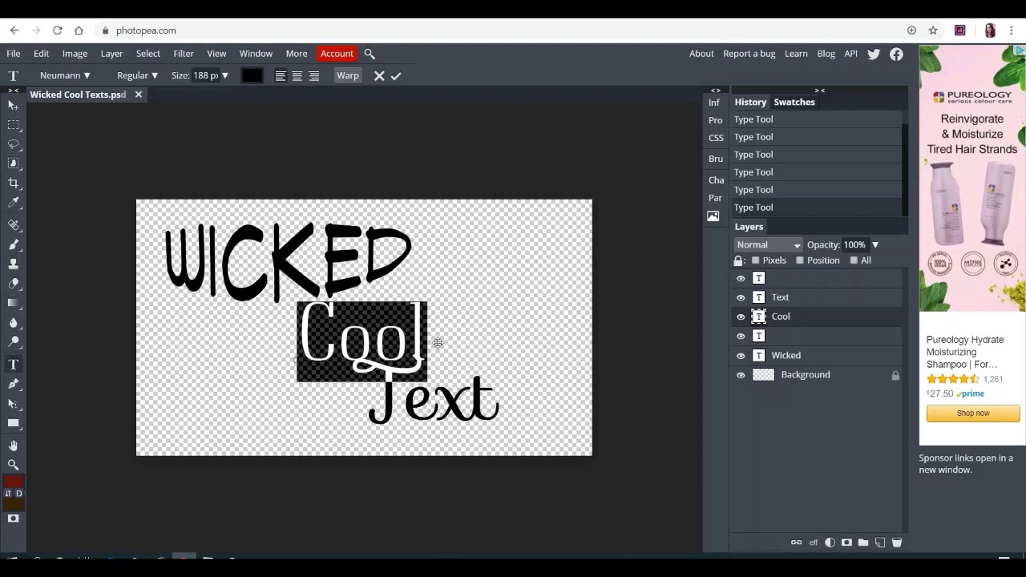
Colour the Cool text dark red, hex 6c0303, via the Character panel's colour picker.
{"action": "left_click", "coordinate": [716, 185]}
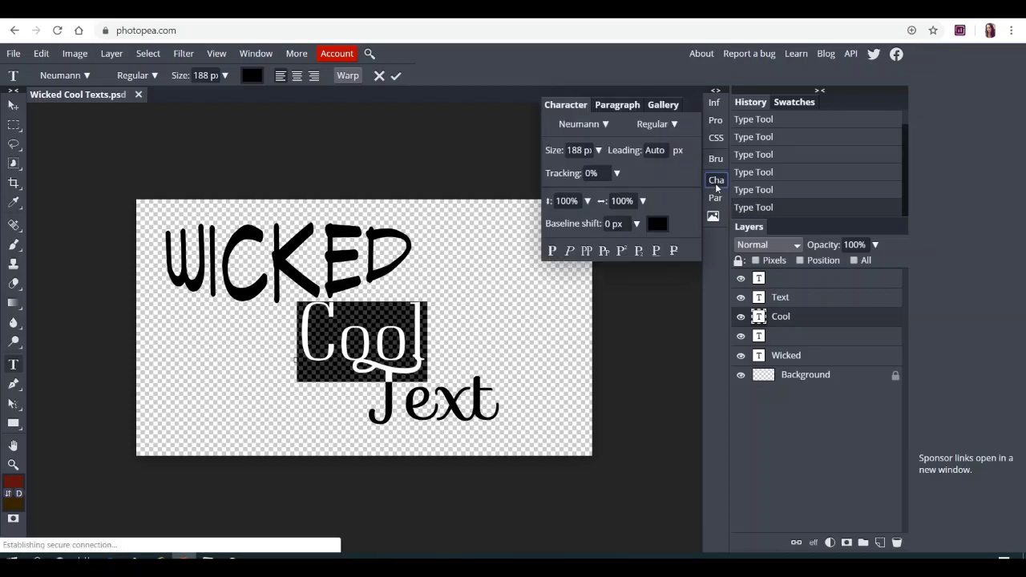
{"action": "left_click", "coordinate": [661, 225]}
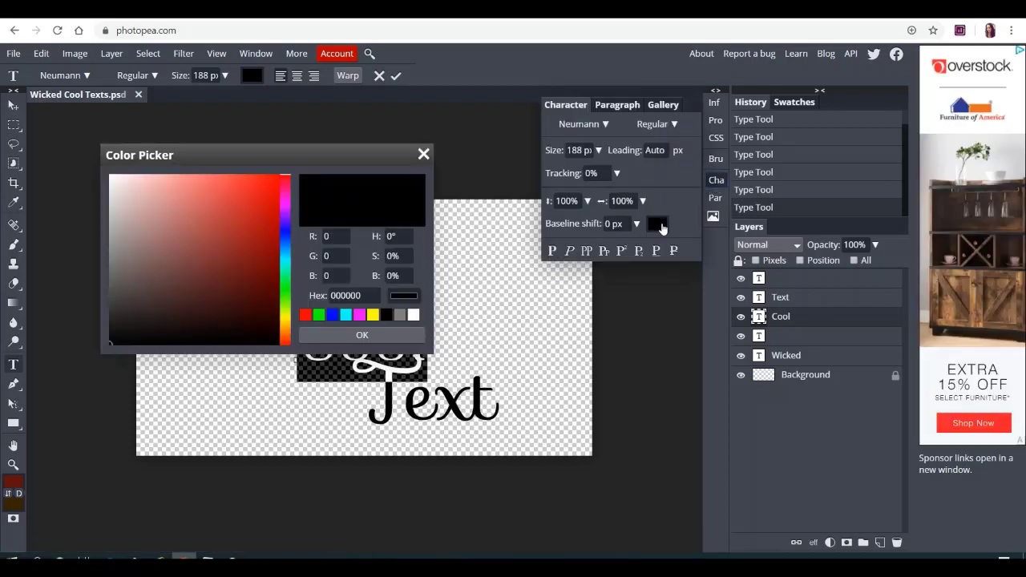
{"action": "left_click", "coordinate": [274, 275]}
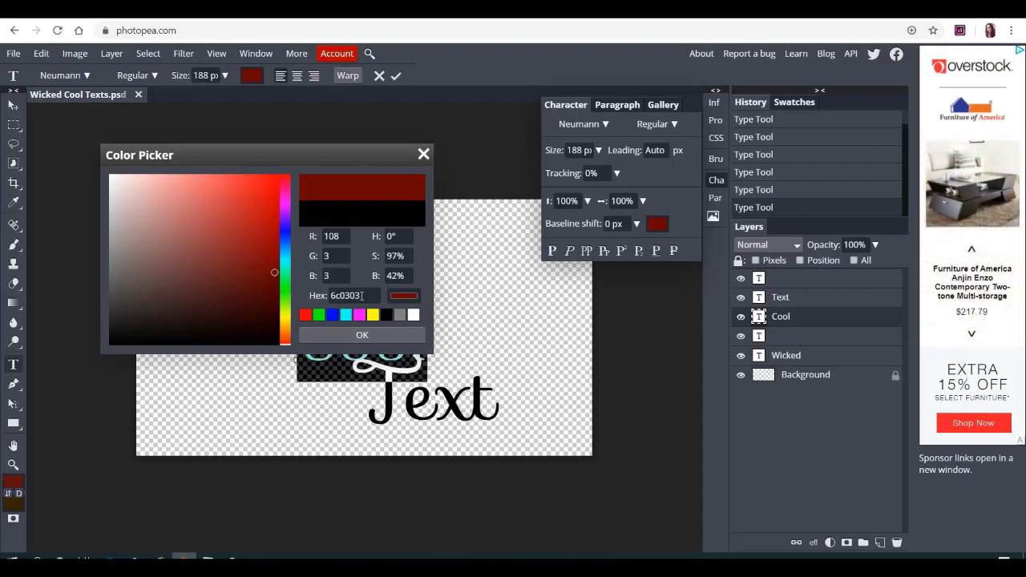
{"action": "left_click_drag", "start_coordinate": [361, 296], "coordinate": [332, 296]}
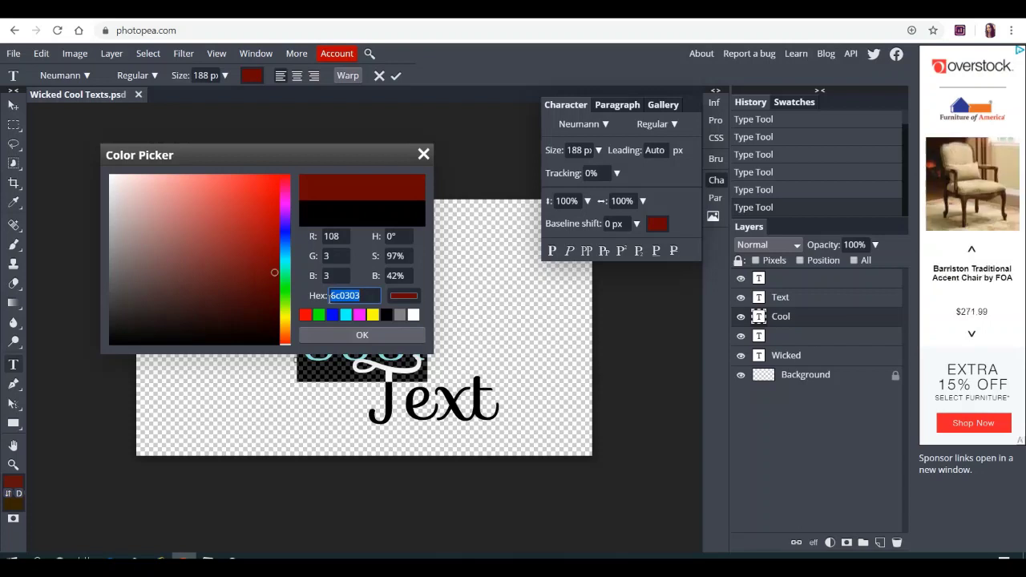
{"action": "left_click", "coordinate": [367, 336]}
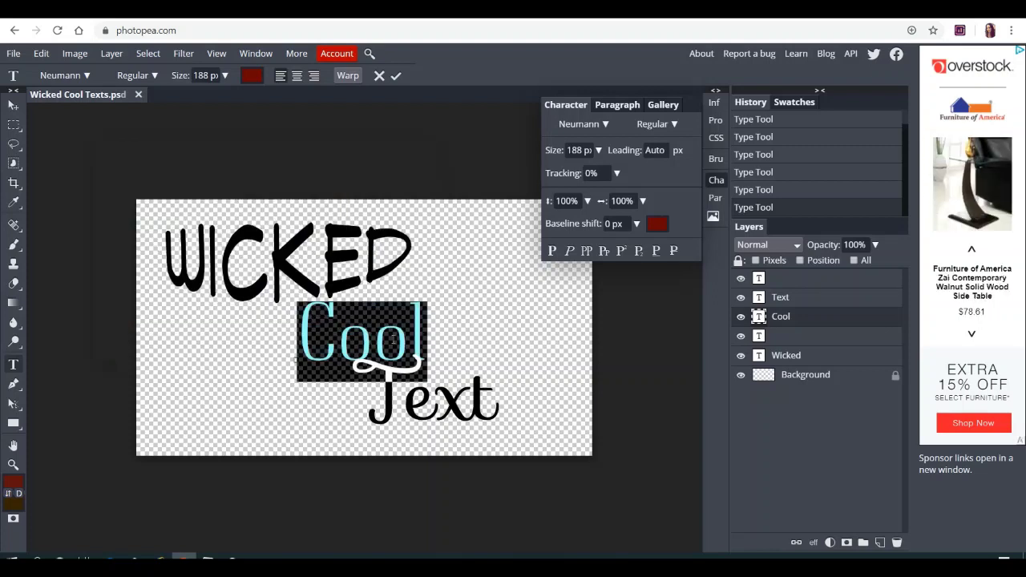
Increase Cool's vertical and horizontal scale and underline it.
{"action": "left_click", "coordinate": [588, 201]}
{"action": "left_click_drag", "start_coordinate": [550, 222], "coordinate": [624, 222]}
{"action": "left_click", "coordinate": [643, 202]}
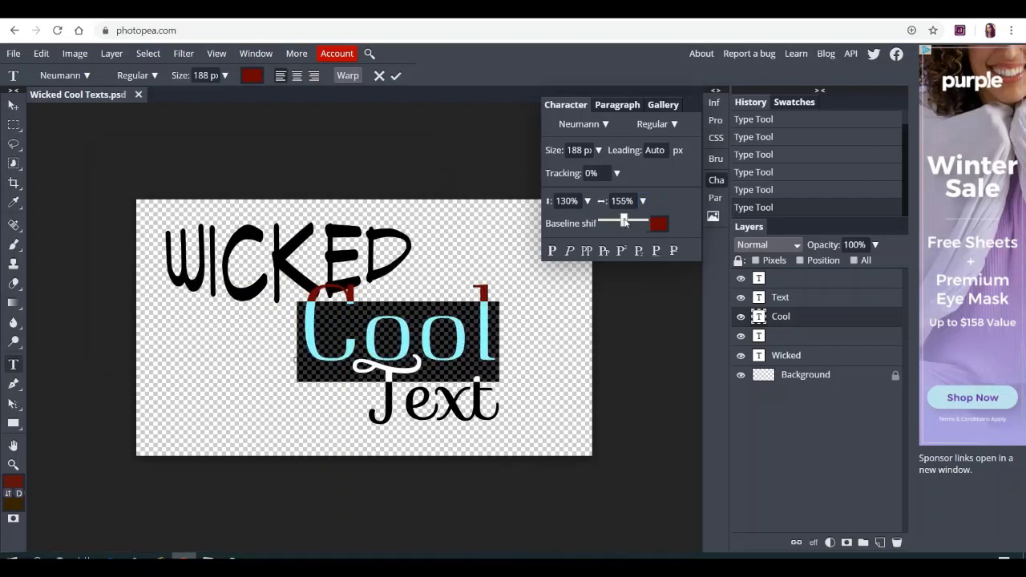
{"action": "left_click", "coordinate": [656, 252]}
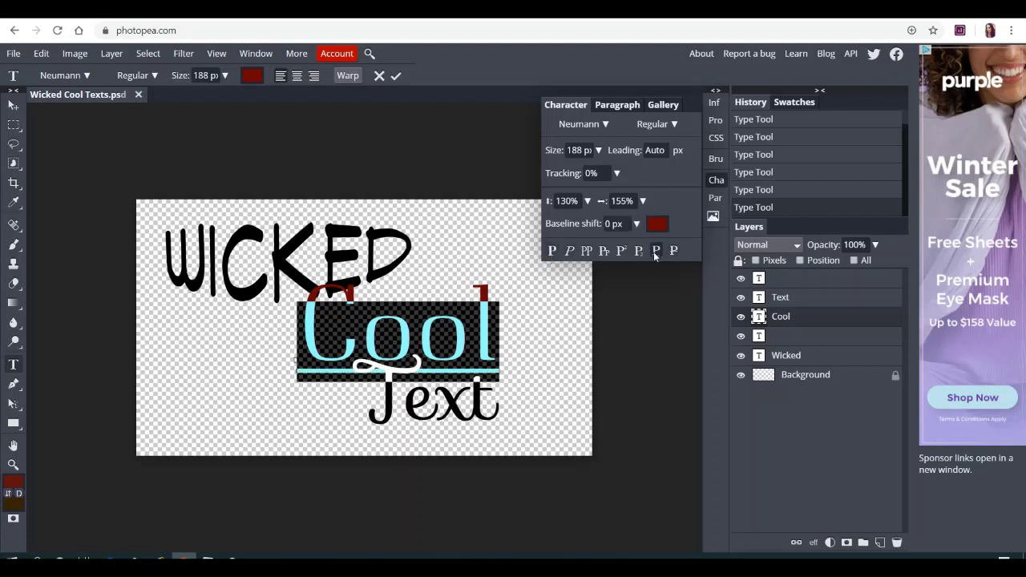
Try subscript, superscript, all caps, italic and bold on Cool, then remove them all.
{"action": "left_click", "coordinate": [638, 252]}
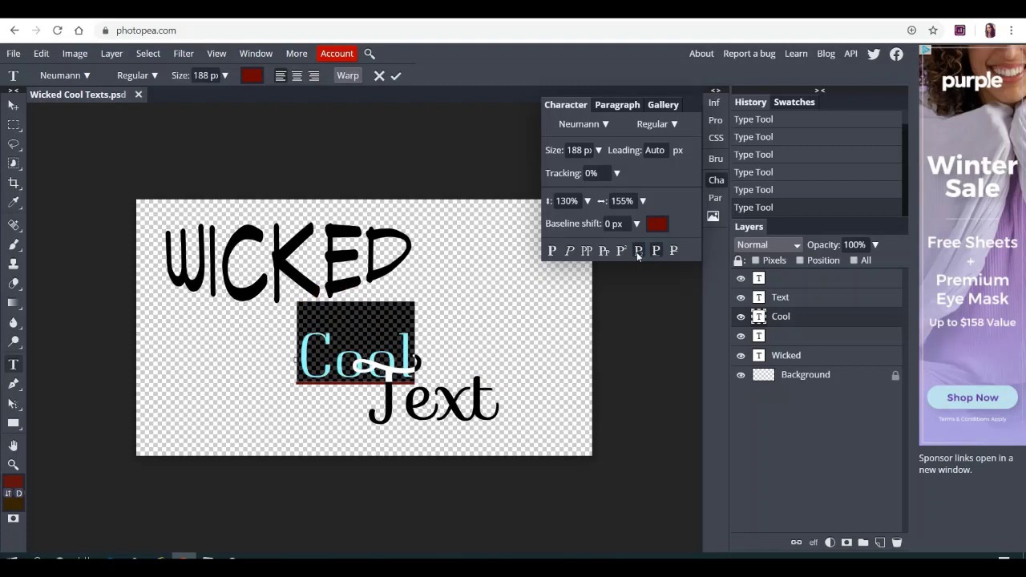
{"action": "left_click", "coordinate": [622, 252]}
{"action": "left_click", "coordinate": [636, 252]}
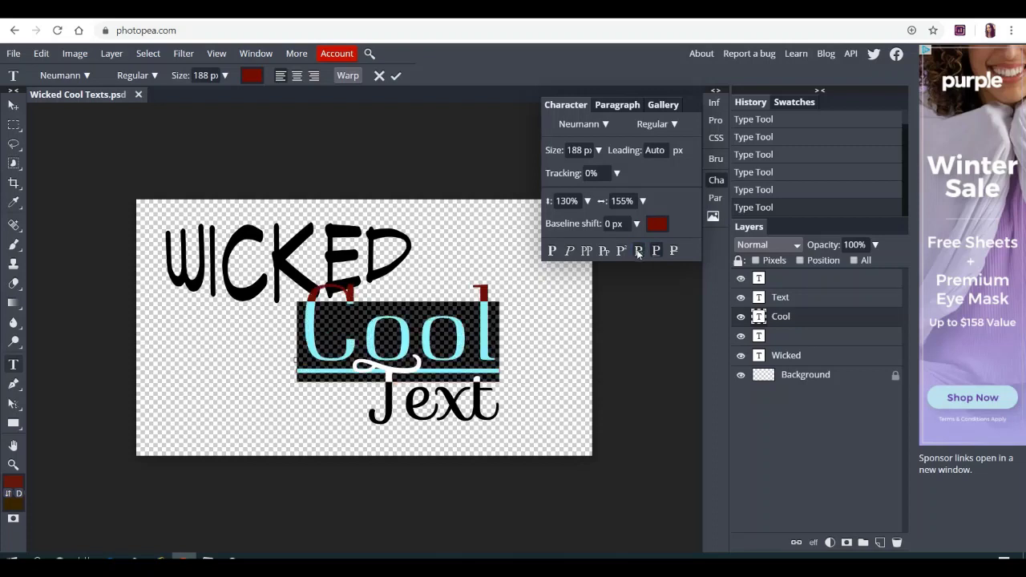
{"action": "left_click", "coordinate": [586, 252]}
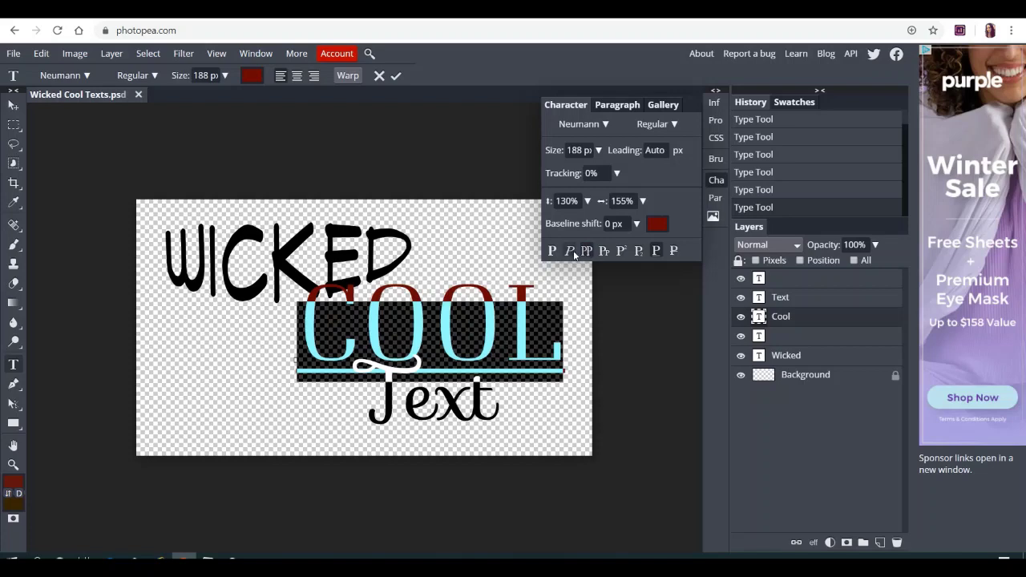
{"action": "left_click", "coordinate": [586, 252]}
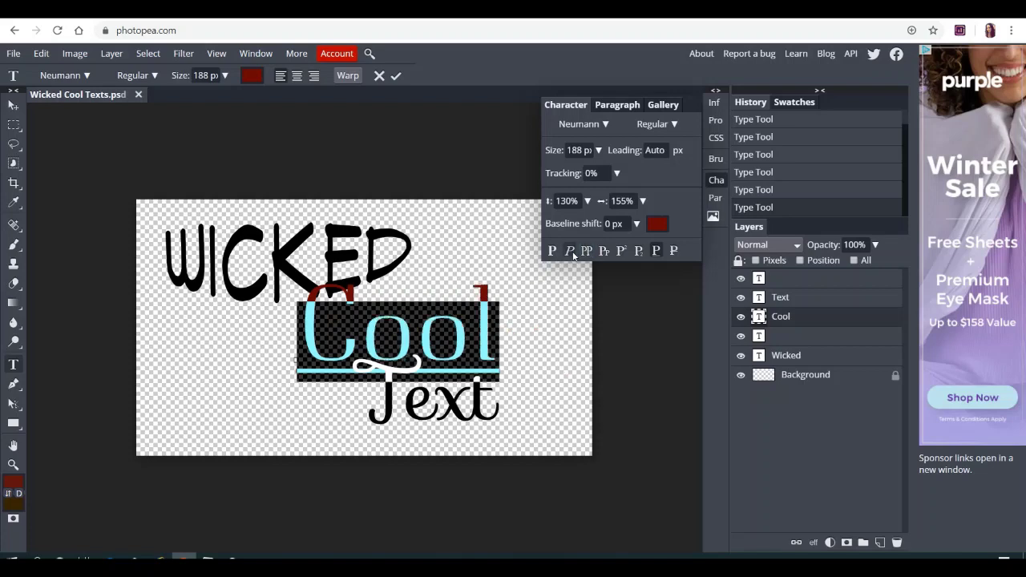
{"action": "left_click", "coordinate": [569, 251]}
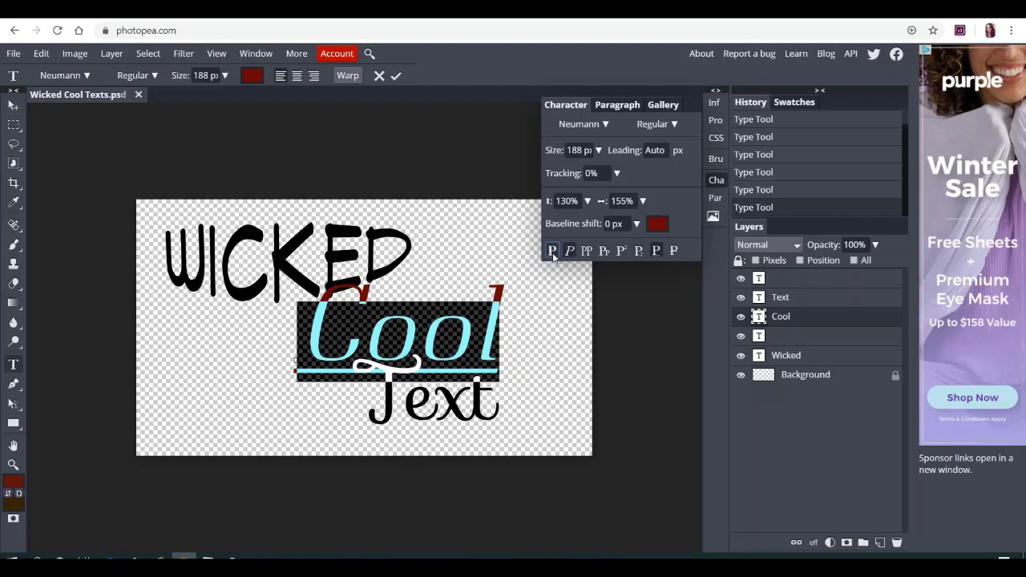
{"action": "left_click", "coordinate": [552, 252]}
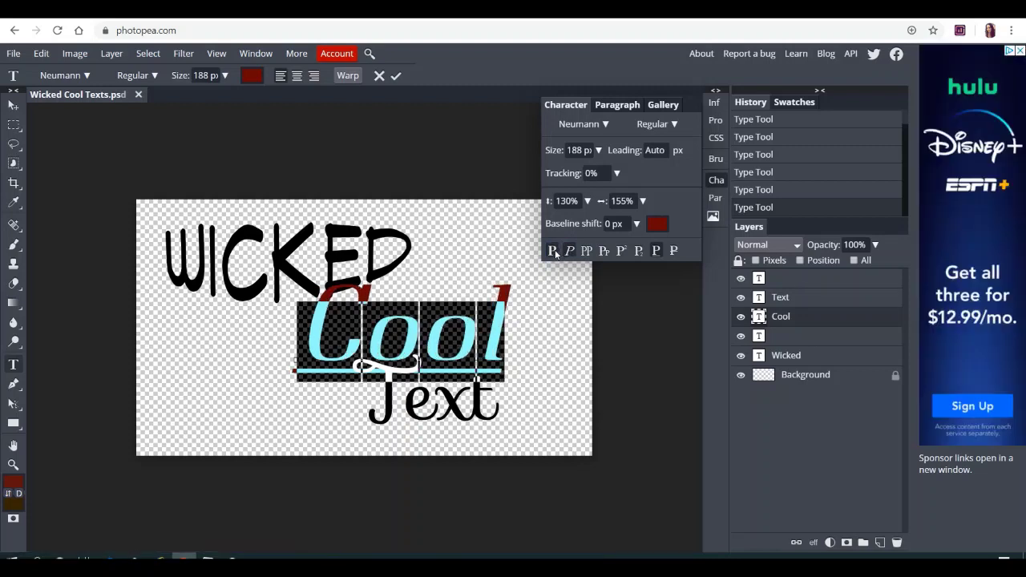
{"action": "left_click", "coordinate": [552, 251]}
{"action": "left_click", "coordinate": [567, 252]}
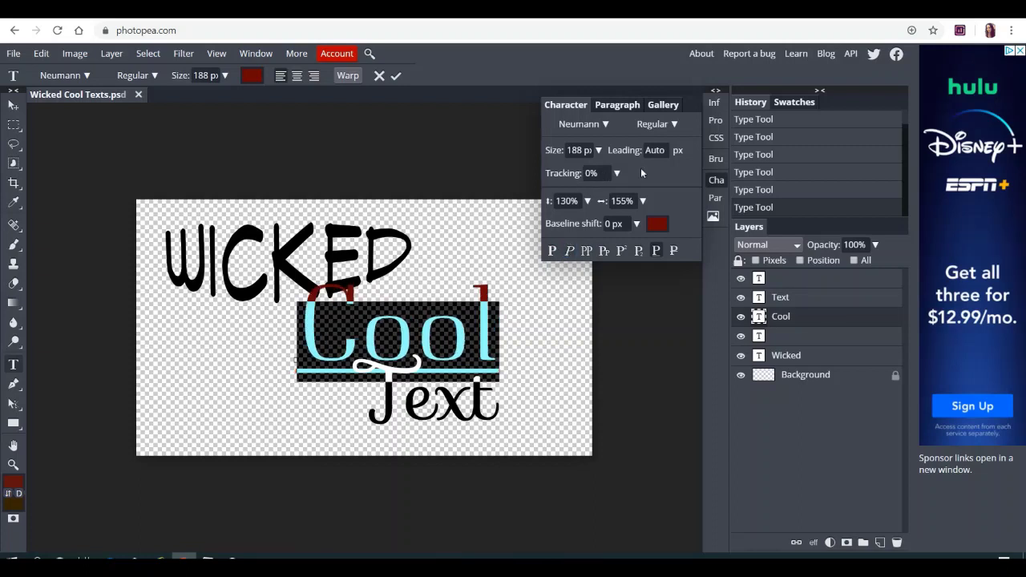
{"action": "left_click", "coordinate": [718, 181]}
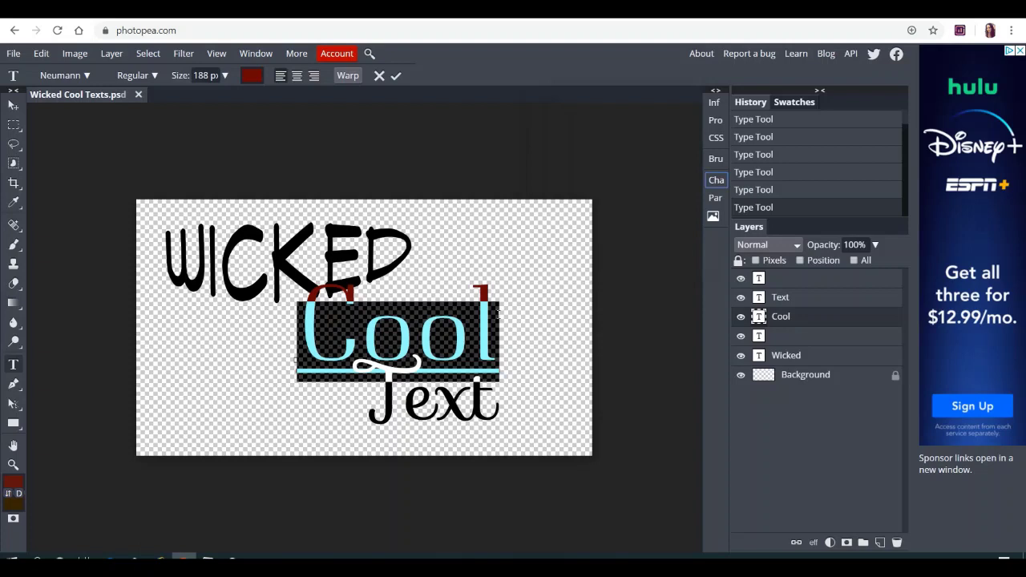
Drag the underlined Cool left and down over the top of Text and commit.
{"action": "left_click_drag", "start_coordinate": [515, 319], "coordinate": [484, 336]}
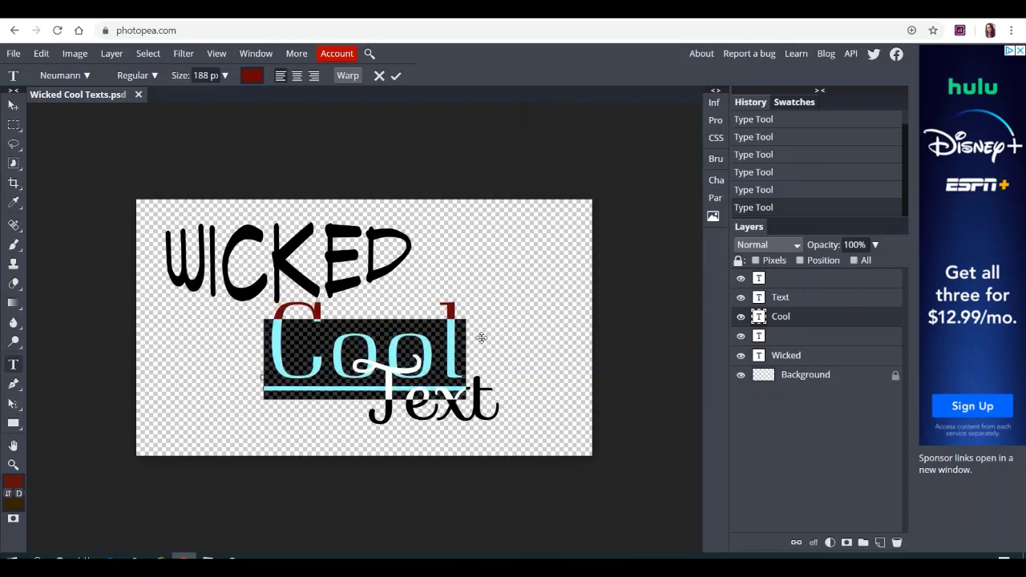
{"action": "left_click", "coordinate": [395, 76]}
{"action": "left_click", "coordinate": [507, 408]}
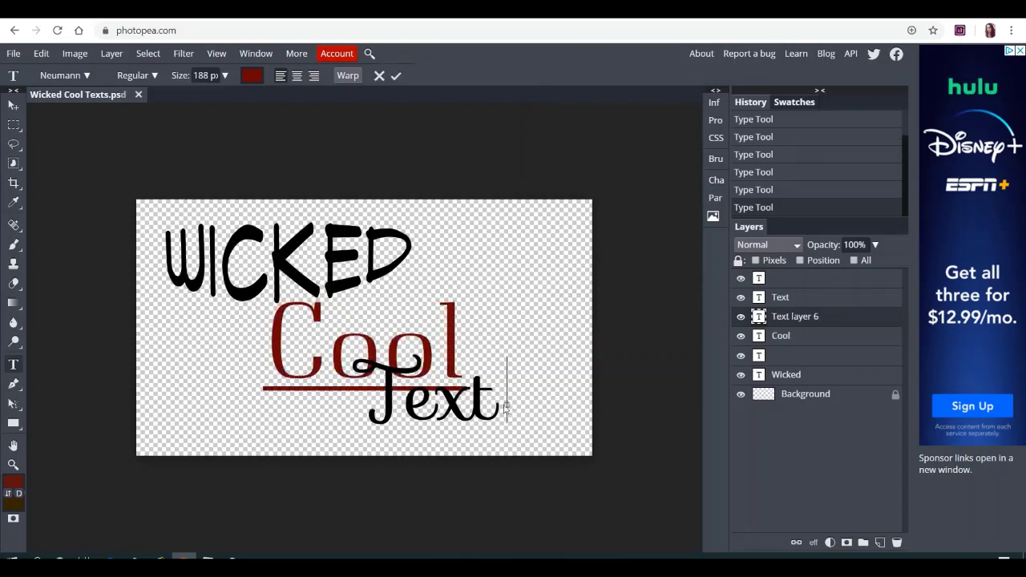
{"action": "left_click", "coordinate": [395, 75]}
Select the script word Text and drag it to the right.
{"action": "left_click", "coordinate": [498, 408]}
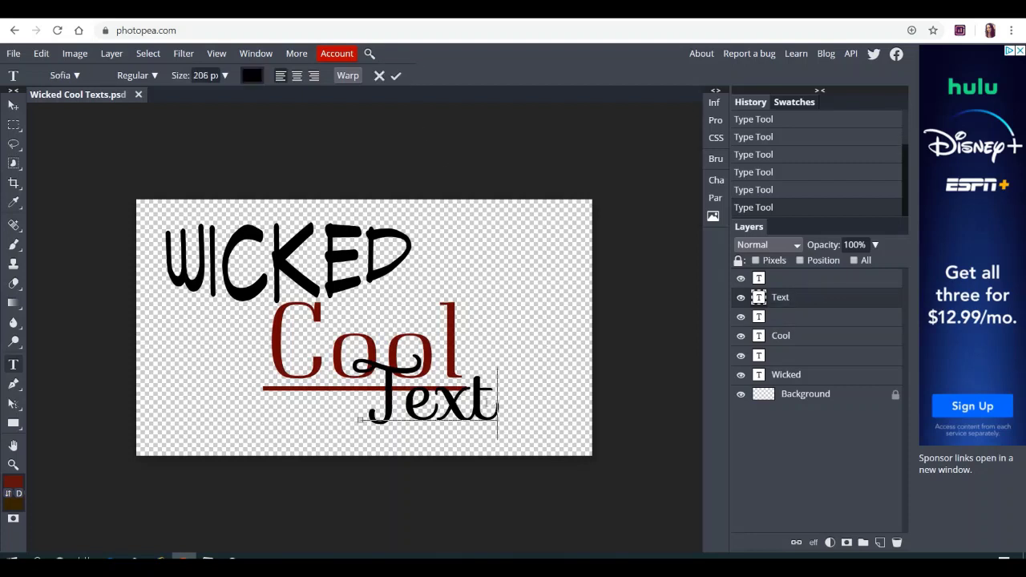
{"action": "left_click_drag", "start_coordinate": [496, 408], "coordinate": [368, 403]}
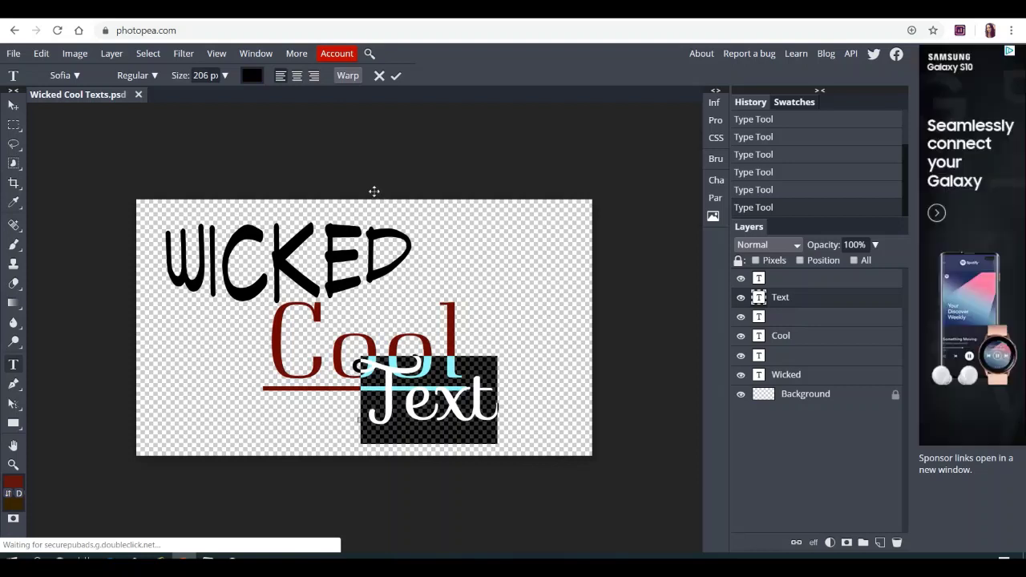
{"action": "left_click_drag", "start_coordinate": [512, 374], "coordinate": [578, 383]}
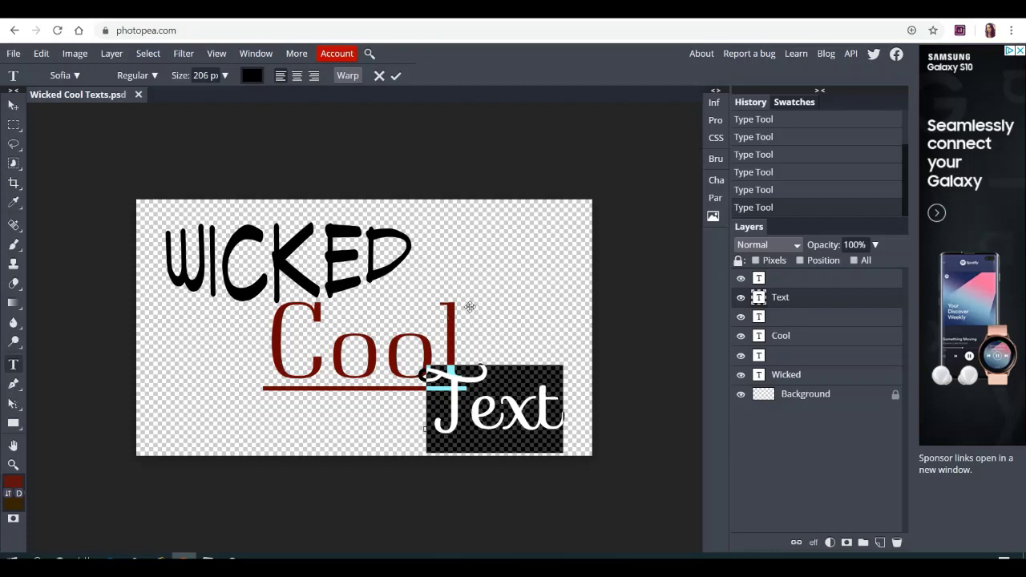
Try a Fish Eye warp with a downward, negative bend on Text, then commit.
{"action": "left_click", "coordinate": [349, 77]}
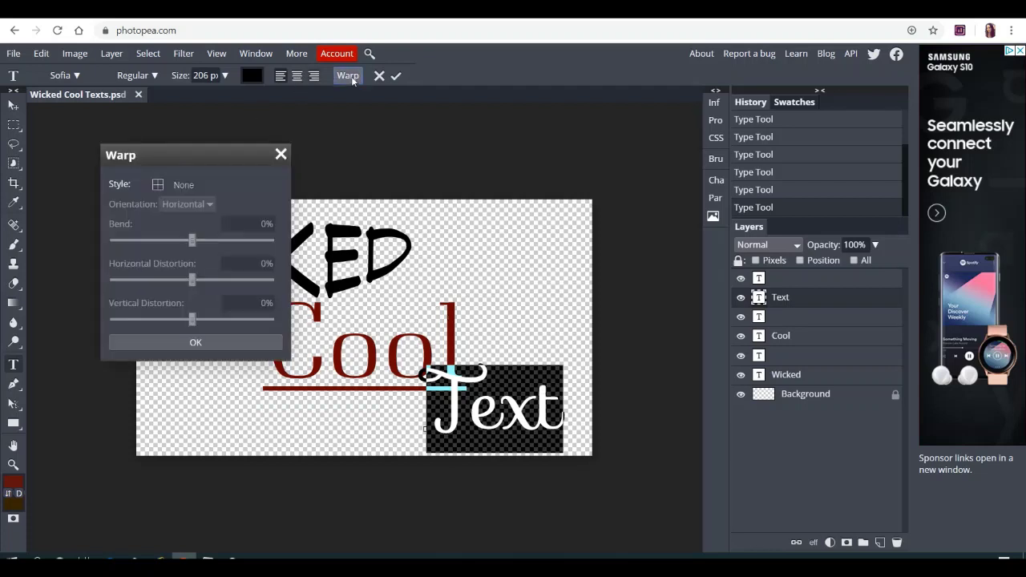
{"action": "left_click", "coordinate": [189, 184]}
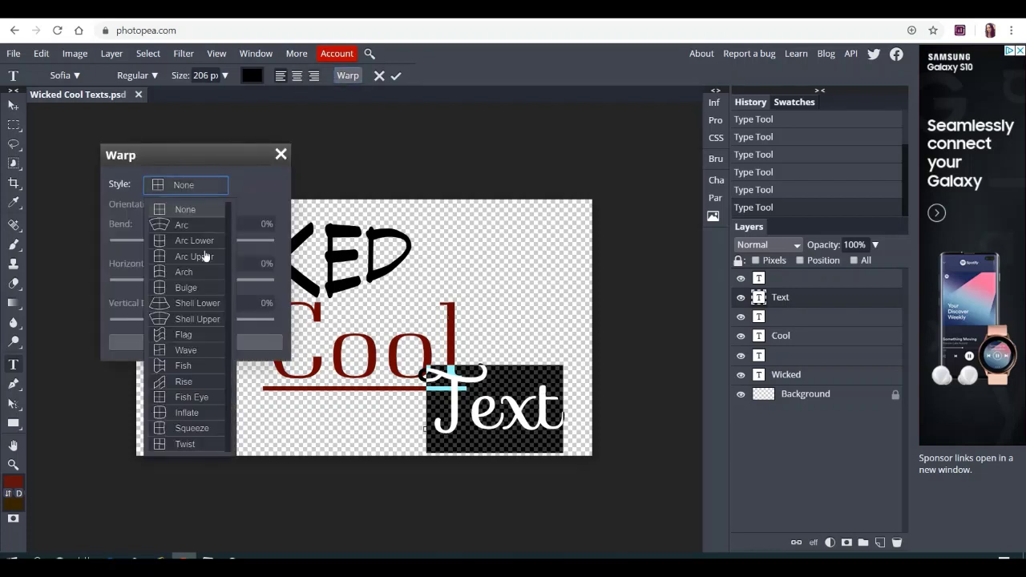
{"action": "left_click", "coordinate": [184, 396]}
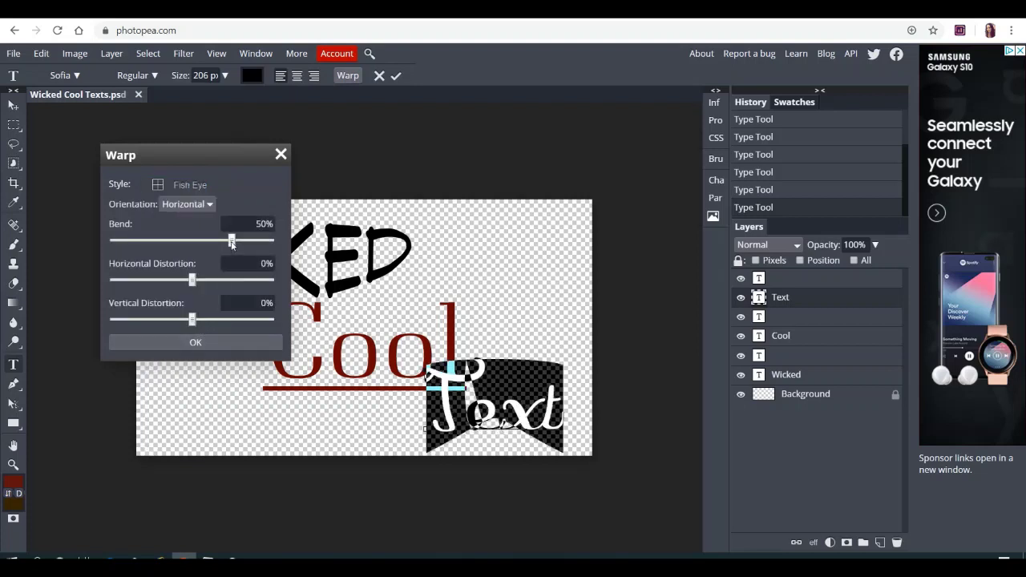
{"action": "left_click_drag", "start_coordinate": [231, 244], "coordinate": [166, 250]}
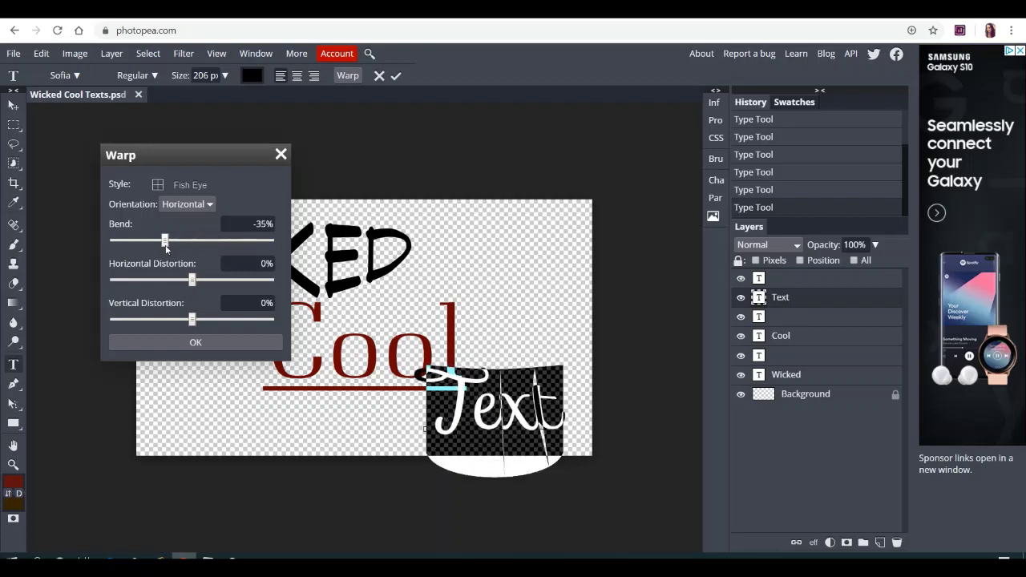
{"action": "left_click", "coordinate": [209, 337]}
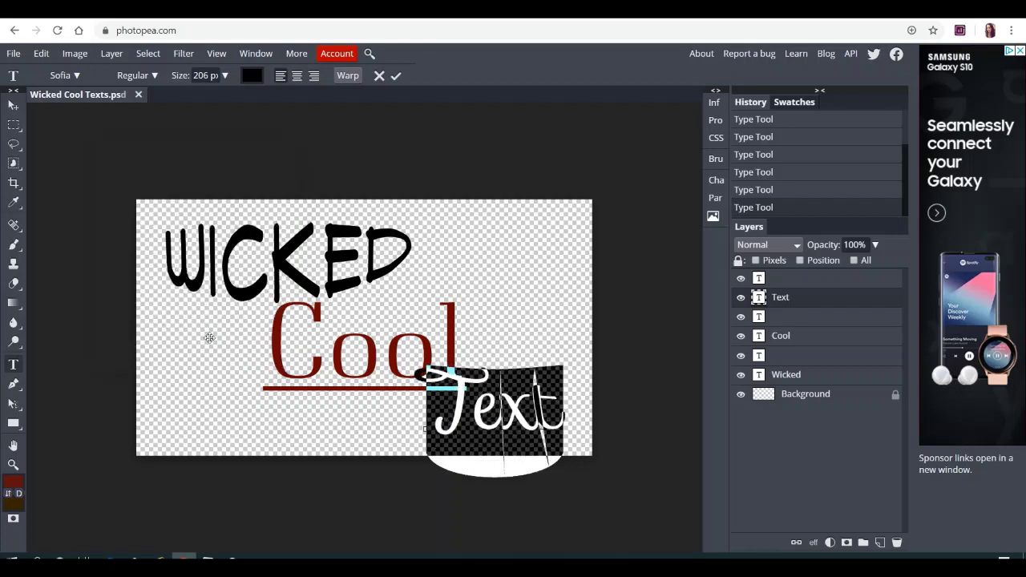
{"action": "left_click", "coordinate": [396, 76]}
{"action": "left_click", "coordinate": [414, 248]}
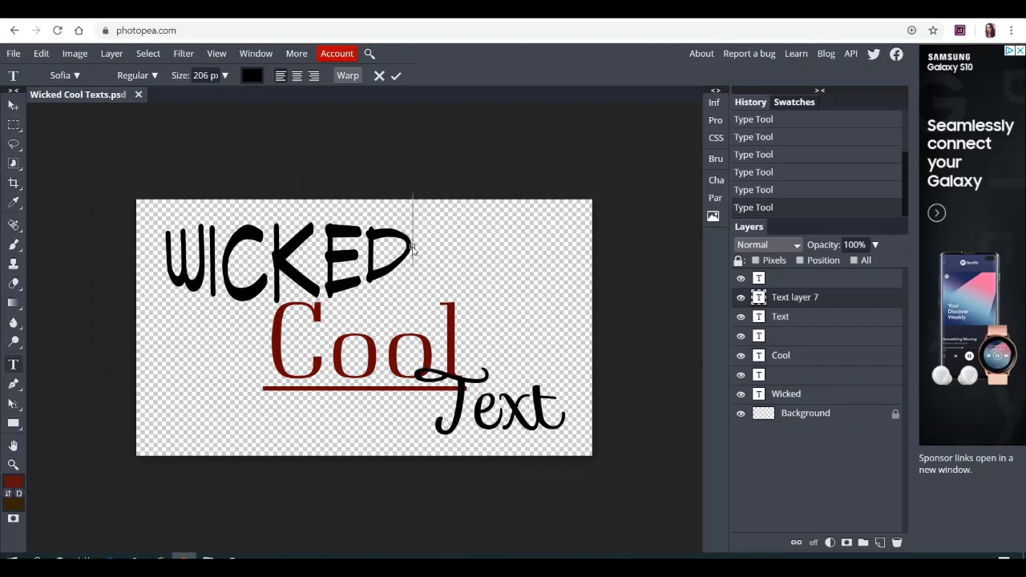
Shrink WICKED from 163 px to 121 px, nudge it slightly upward, and commit.
{"action": "left_click", "coordinate": [396, 76]}
{"action": "left_click", "coordinate": [406, 232]}
{"action": "left_click_drag", "start_coordinate": [406, 232], "coordinate": [183, 248]}
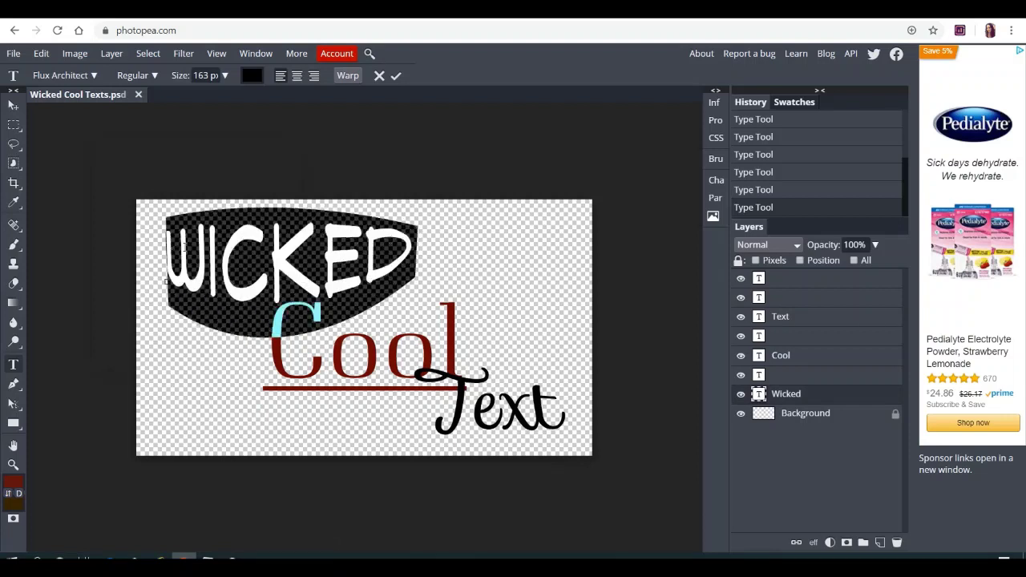
{"action": "left_click", "coordinate": [224, 75]}
{"action": "mouse_move", "coordinate": [219, 96]}
{"action": "left_mouse_down"}
{"action": "mouse_move", "coordinate": [205, 97]}
{"action": "mouse_move", "coordinate": [215, 97]}
{"action": "left_mouse_up"}
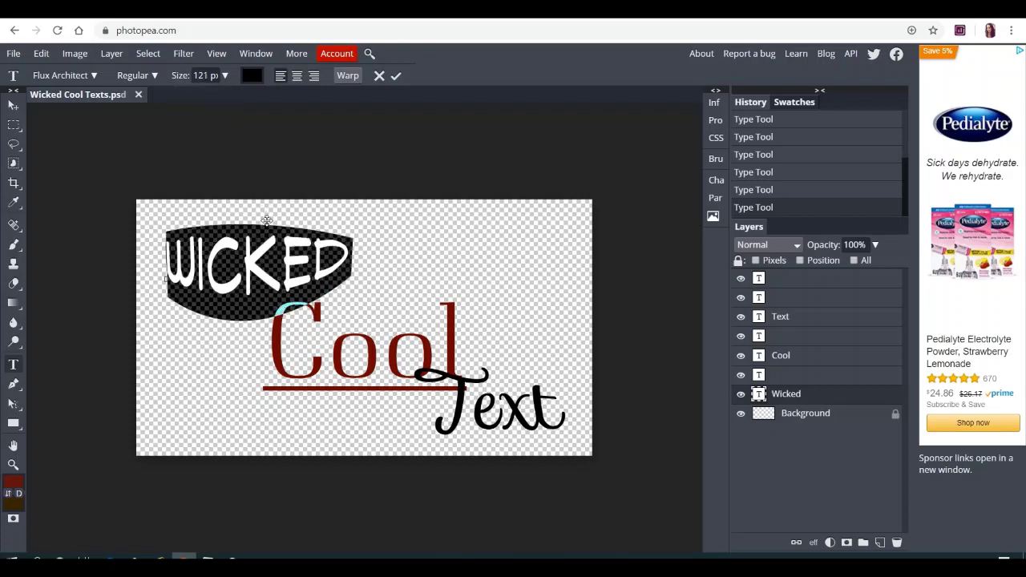
{"action": "mouse_move", "coordinate": [266, 219]}
{"action": "left_mouse_down"}
{"action": "mouse_move", "coordinate": [274, 210]}
{"action": "mouse_move", "coordinate": [399, 202]}
{"action": "mouse_move", "coordinate": [263, 205]}
{"action": "left_mouse_up"}
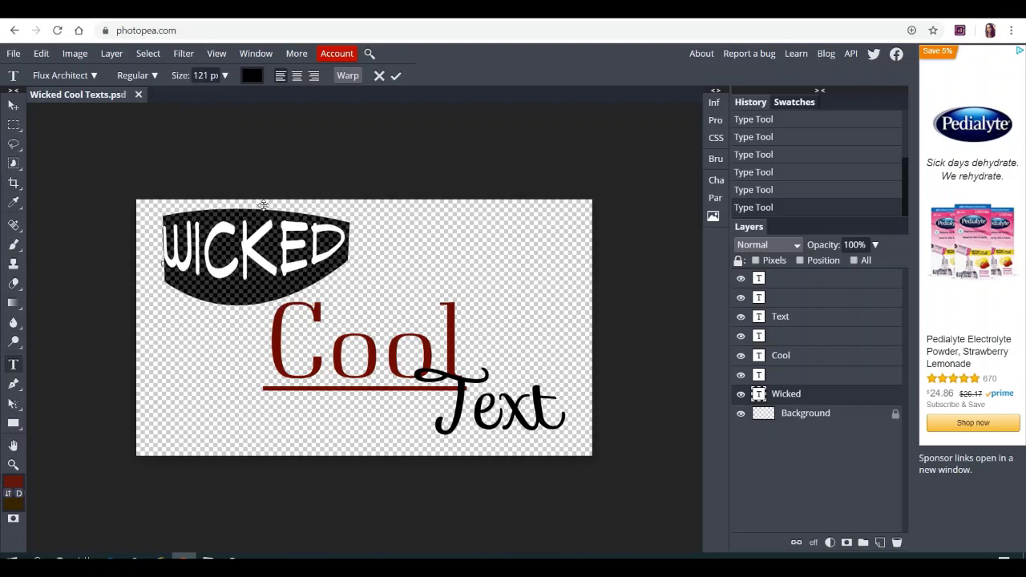
{"action": "left_click", "coordinate": [396, 76]}
{"action": "left_click", "coordinate": [457, 335]}
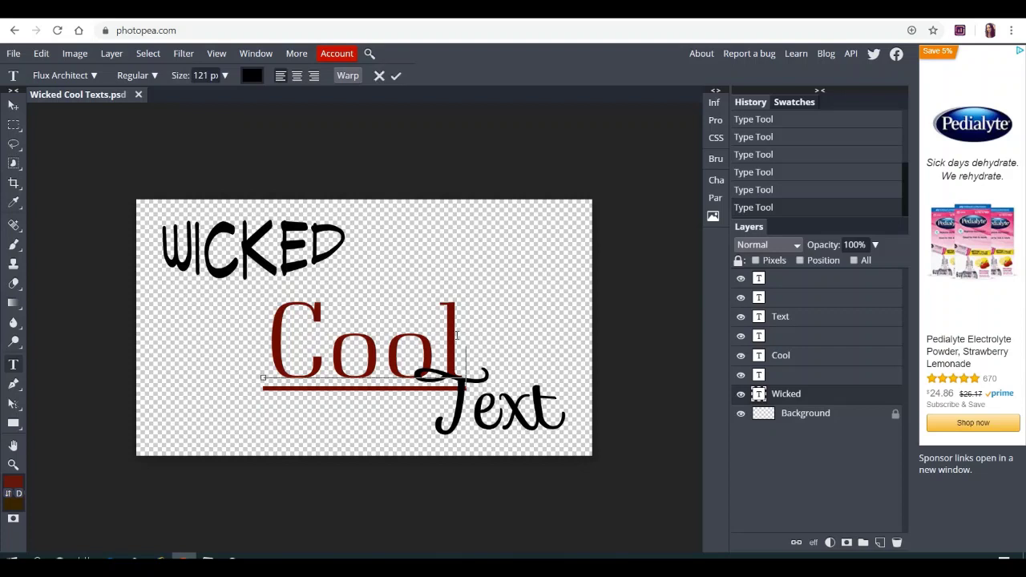
Move Cool up and left between WICKED and Text, turn off its underline, and commit.
{"action": "left_click_drag", "start_coordinate": [458, 335], "coordinate": [259, 334]}
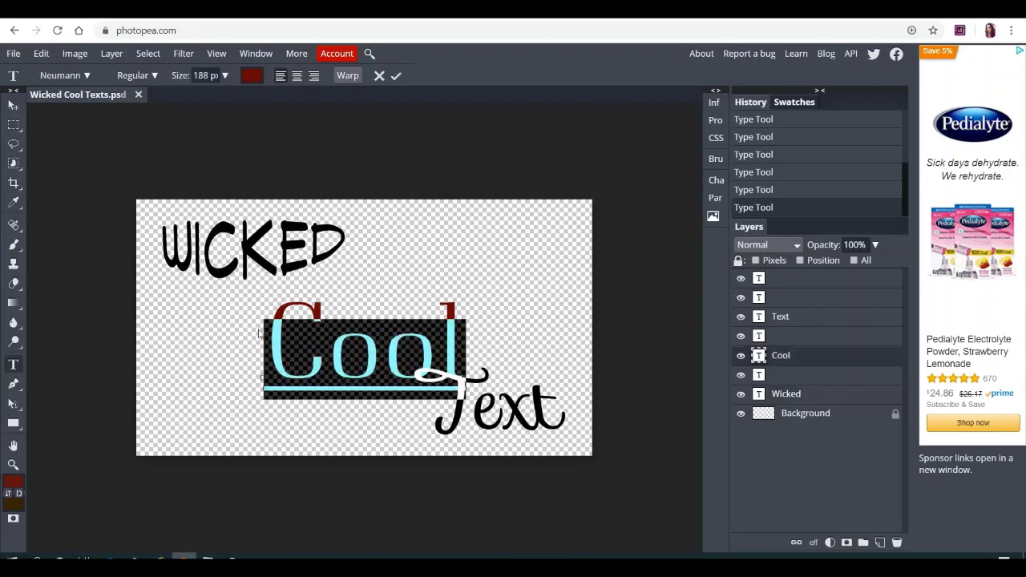
{"action": "left_click_drag", "start_coordinate": [382, 278], "coordinate": [369, 257]}
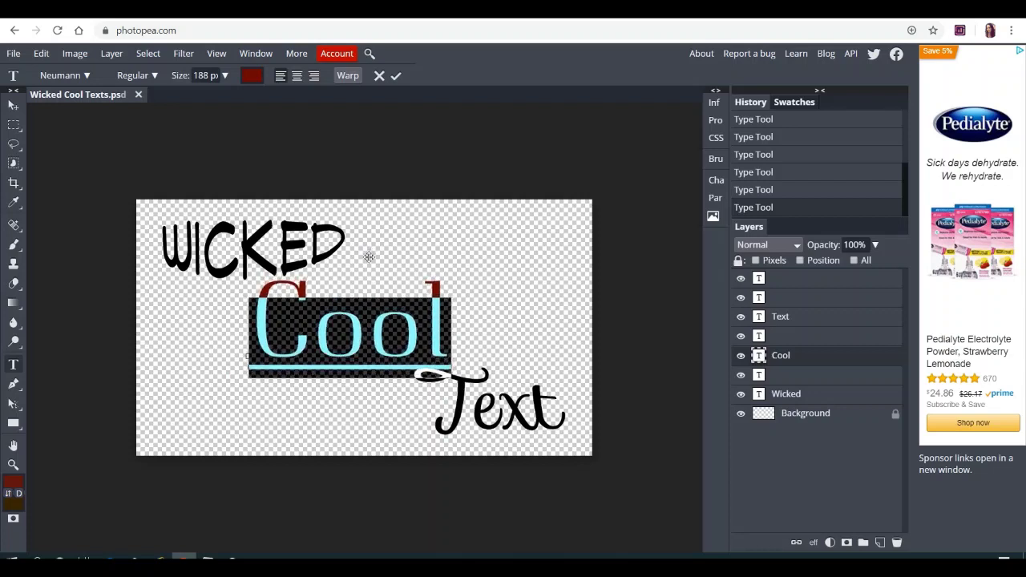
{"action": "left_click", "coordinate": [714, 182]}
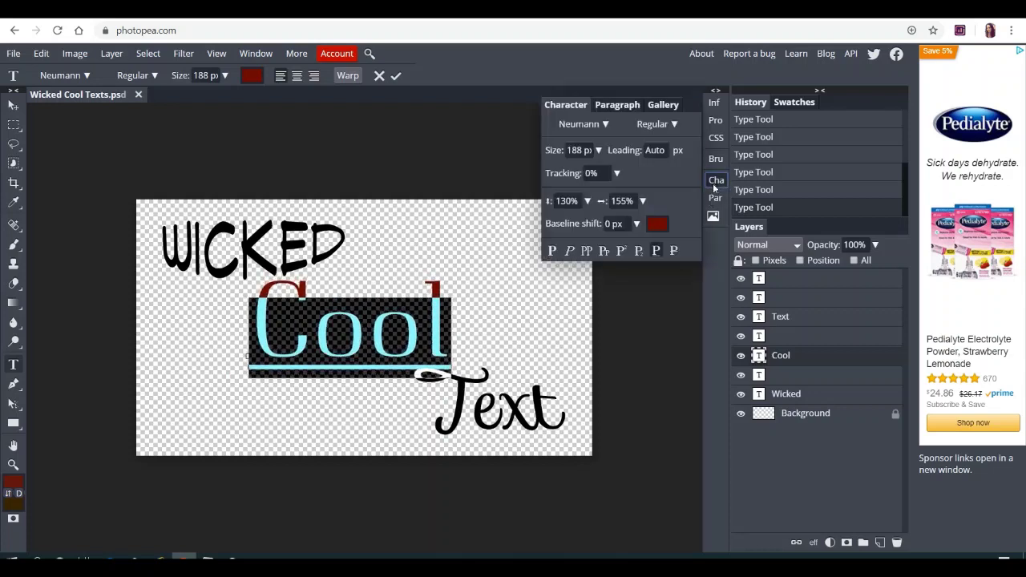
{"action": "left_click", "coordinate": [658, 249]}
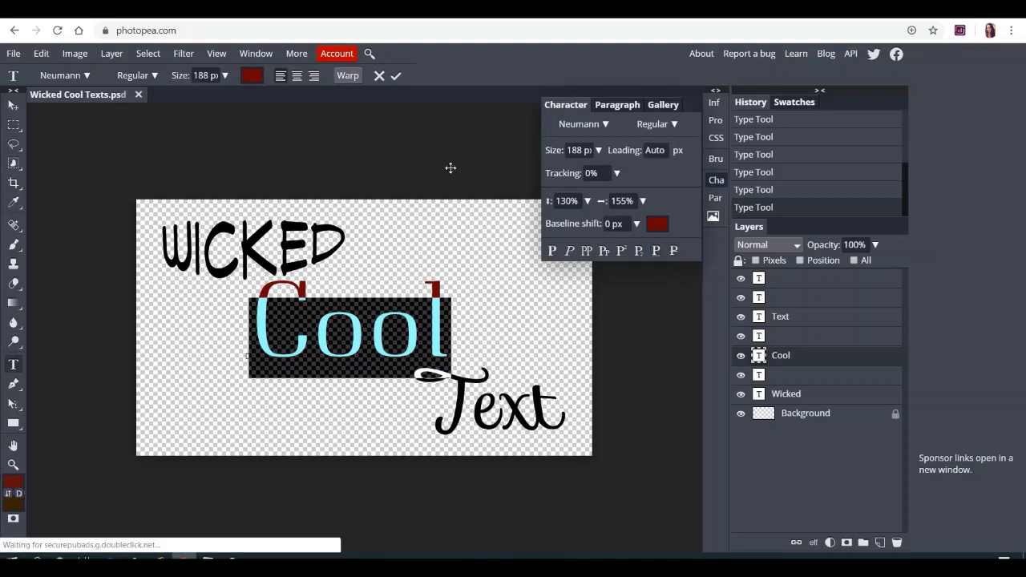
{"action": "left_click", "coordinate": [396, 77]}
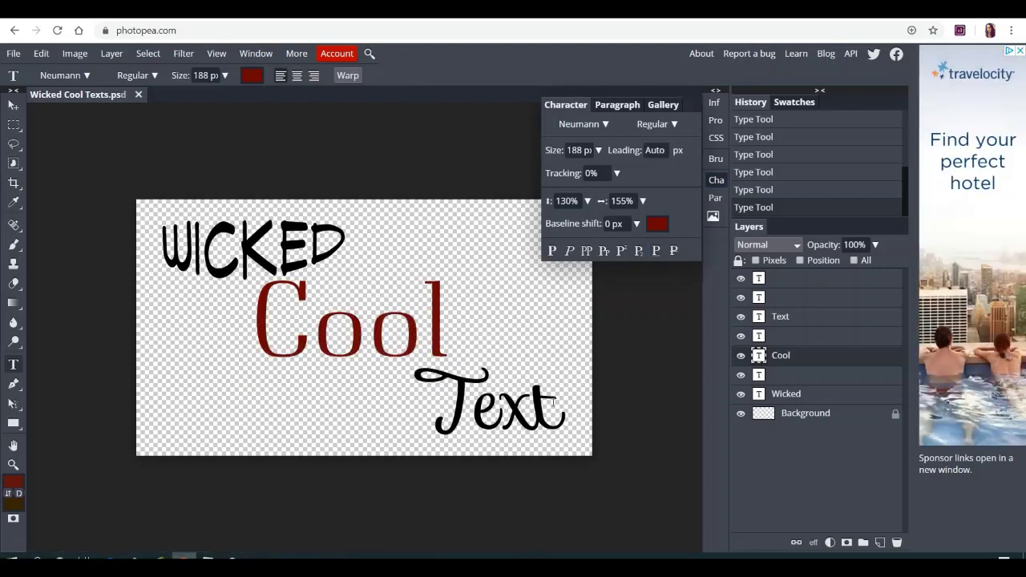
{"action": "left_click_drag", "start_coordinate": [560, 405], "coordinate": [424, 429]}
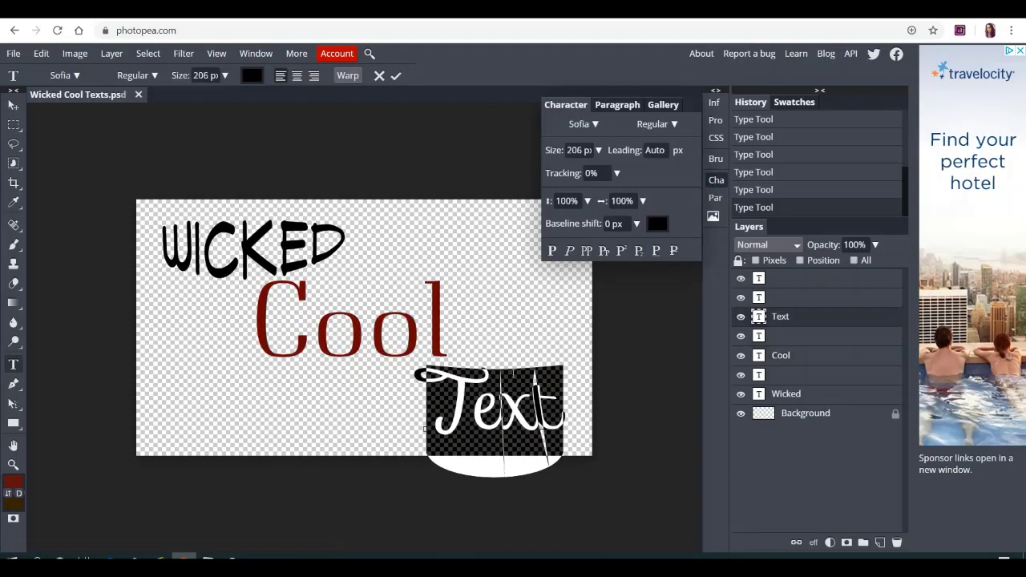
Select the script word Text and shift it slightly up and left.
{"action": "left_click", "coordinate": [550, 391]}
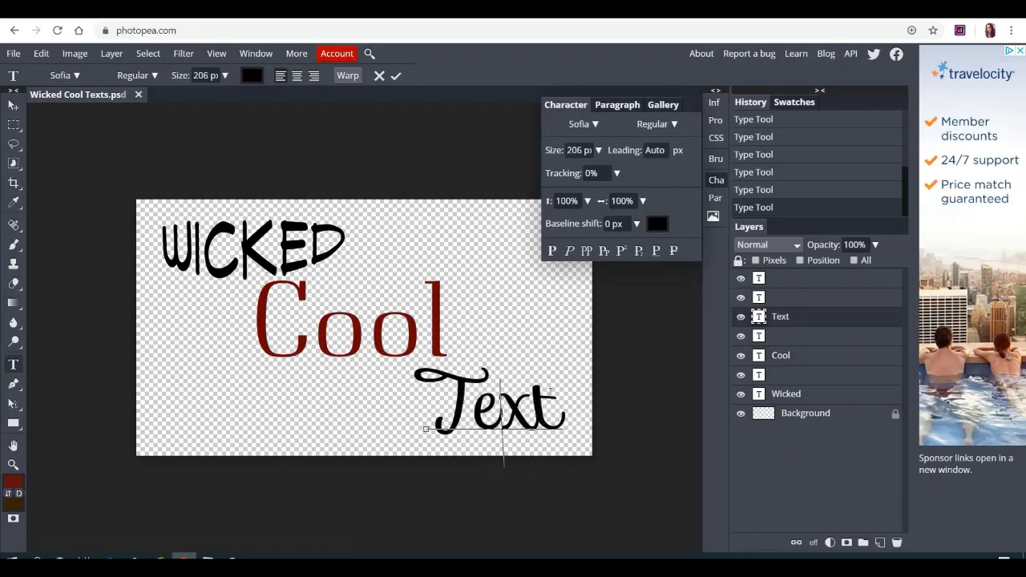
{"action": "left_click_drag", "start_coordinate": [550, 391], "coordinate": [430, 401]}
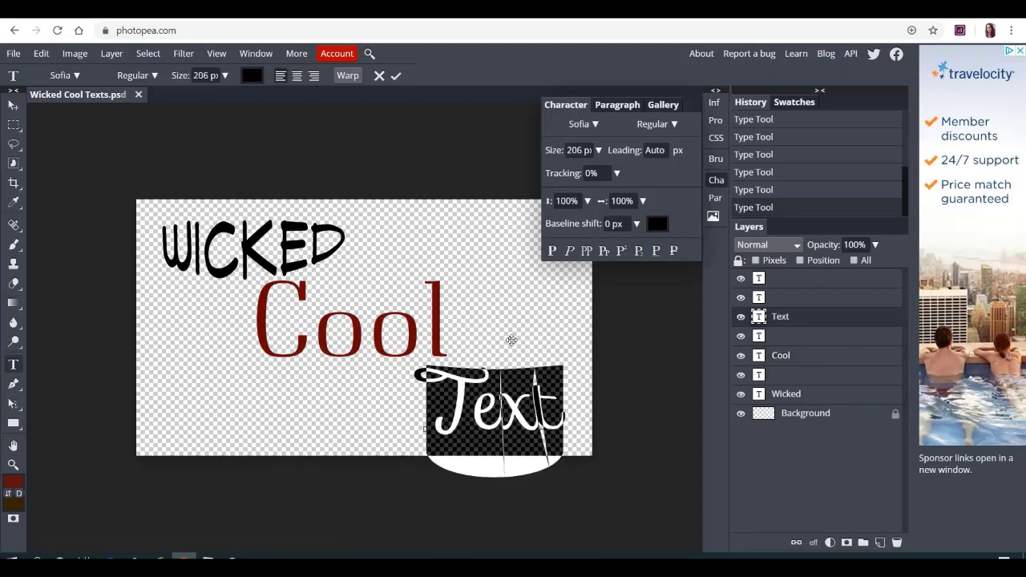
{"action": "left_click_drag", "start_coordinate": [512, 340], "coordinate": [497, 334]}
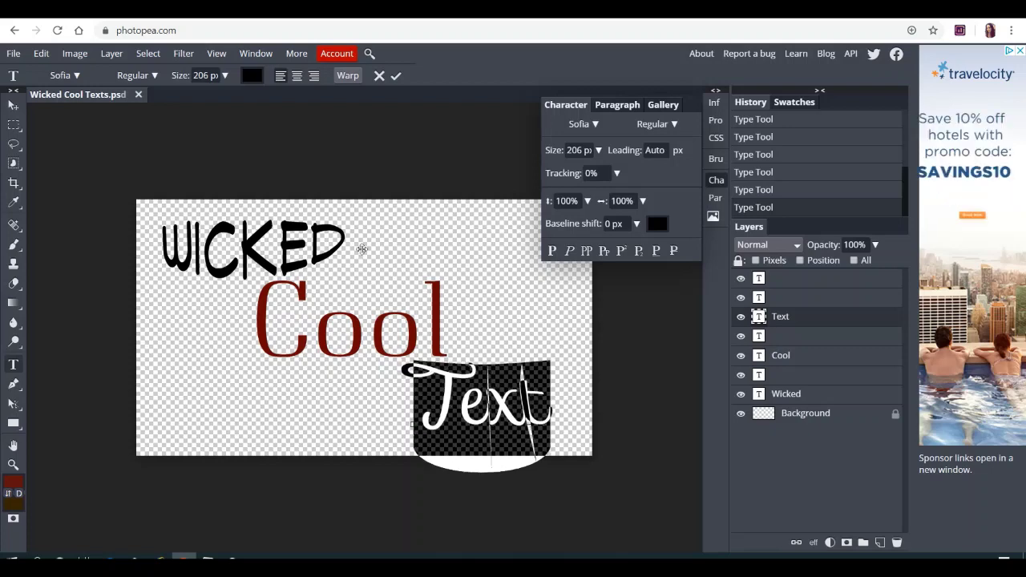
Reduce Text from 206 px to 175 px, nudge it right and up below Cool, and commit.
{"action": "left_click", "coordinate": [224, 76]}
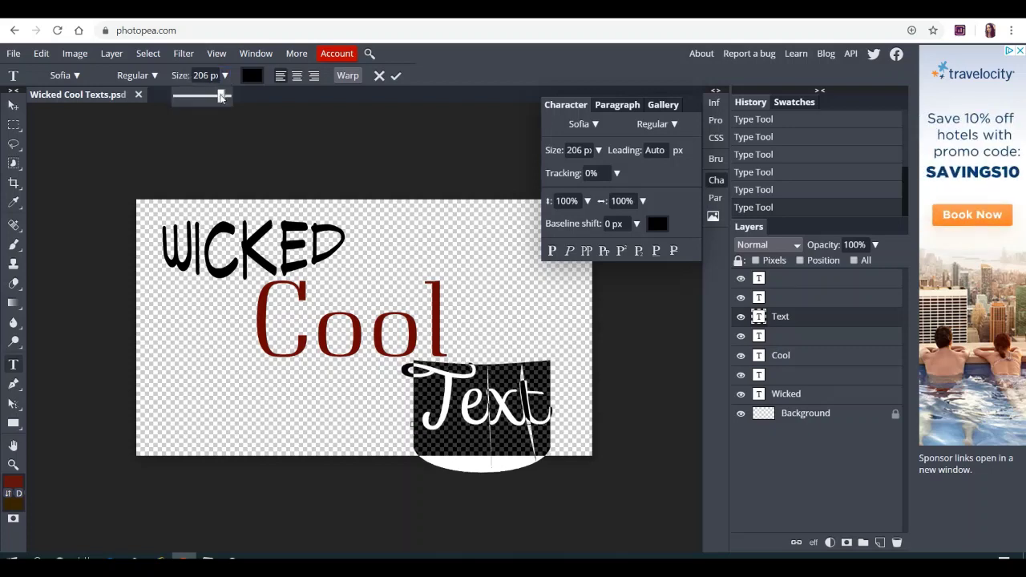
{"action": "left_click_drag", "start_coordinate": [221, 96], "coordinate": [219, 97]}
{"action": "left_click", "coordinate": [505, 345]}
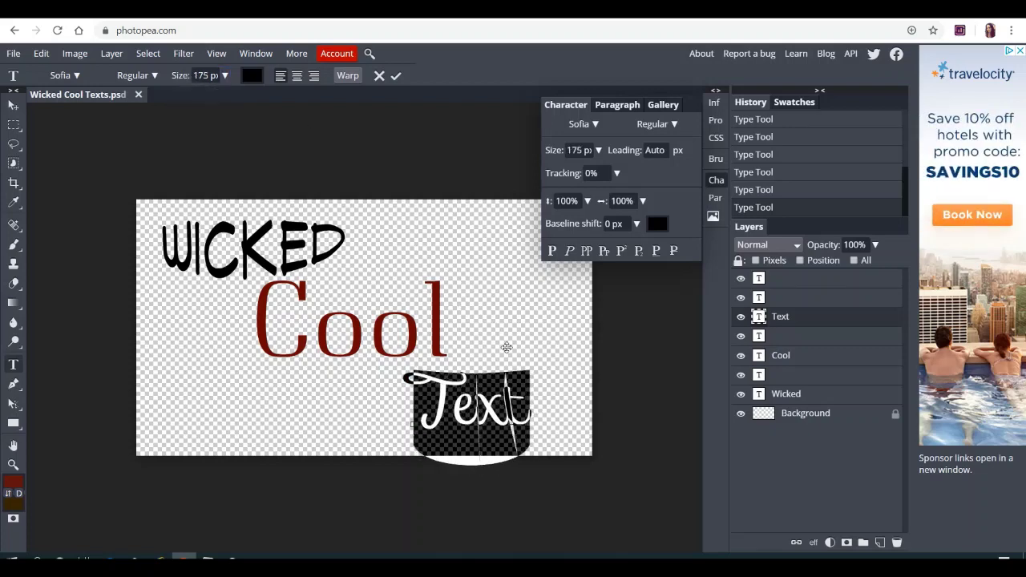
{"action": "left_click_drag", "start_coordinate": [507, 347], "coordinate": [514, 344]}
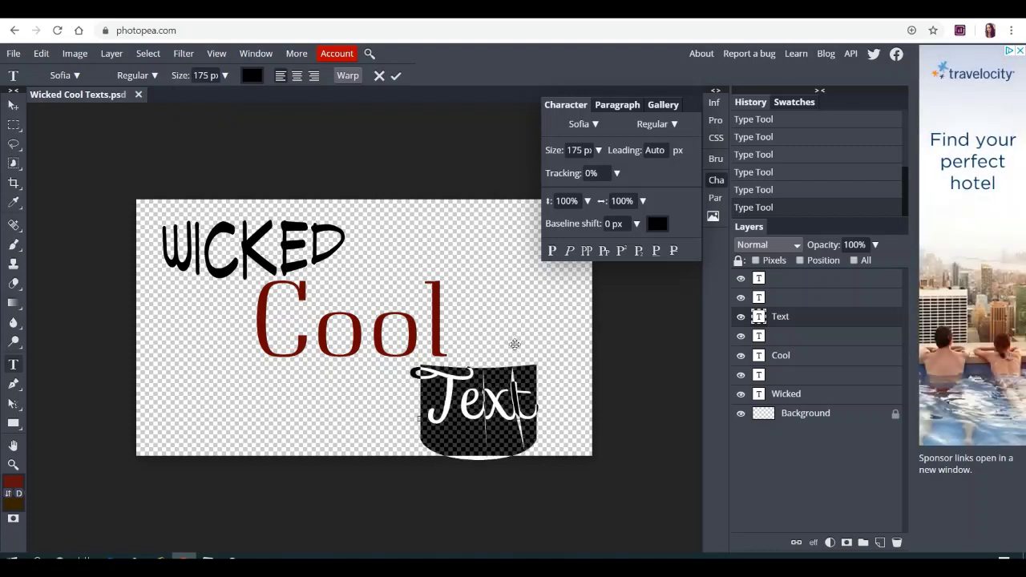
{"action": "left_click", "coordinate": [396, 76]}
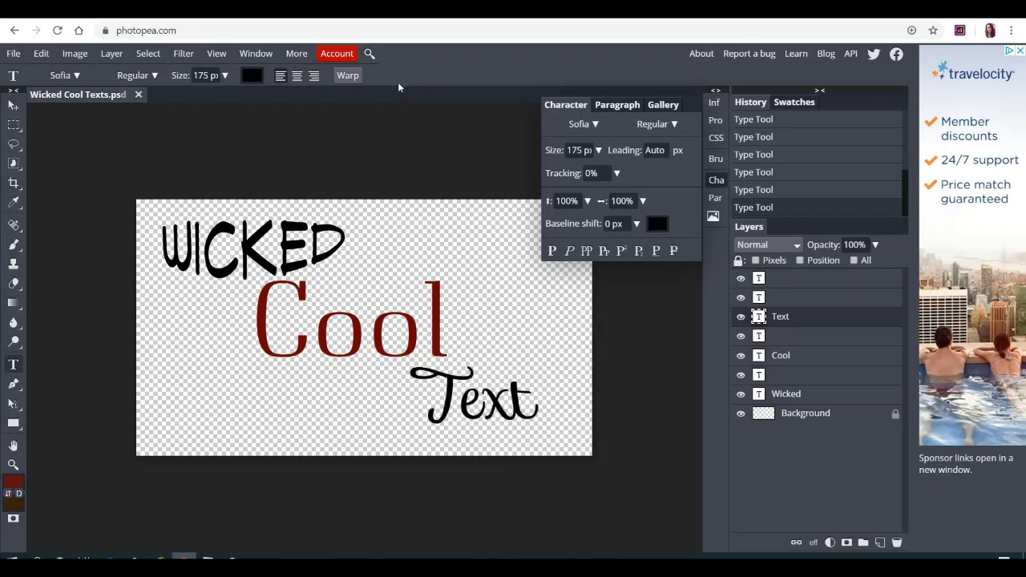
{"action": "left_click", "coordinate": [474, 172]}
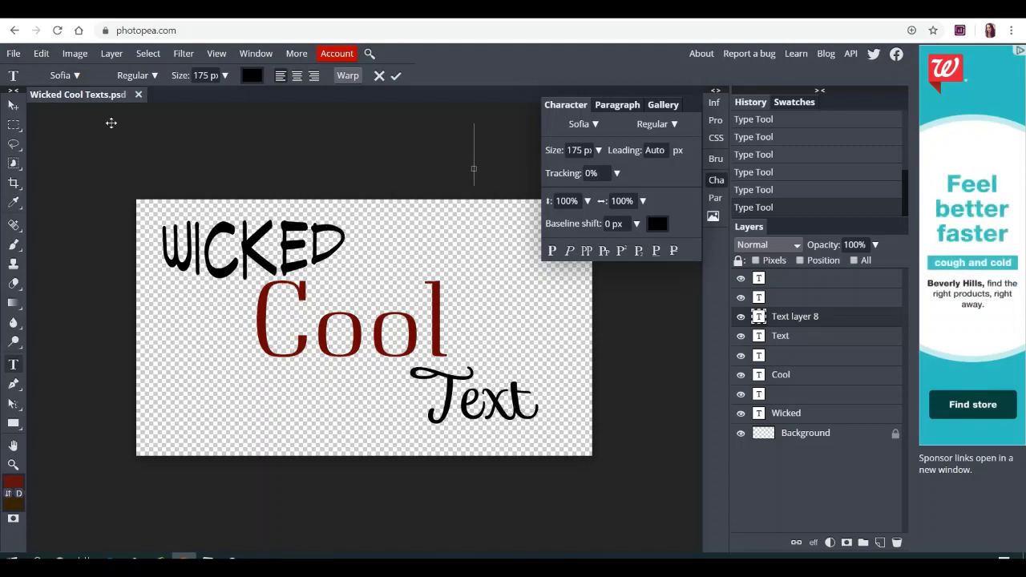
Export the Wicked Cool Text design as SVG through File > Export as.
{"action": "left_click", "coordinate": [17, 54]}
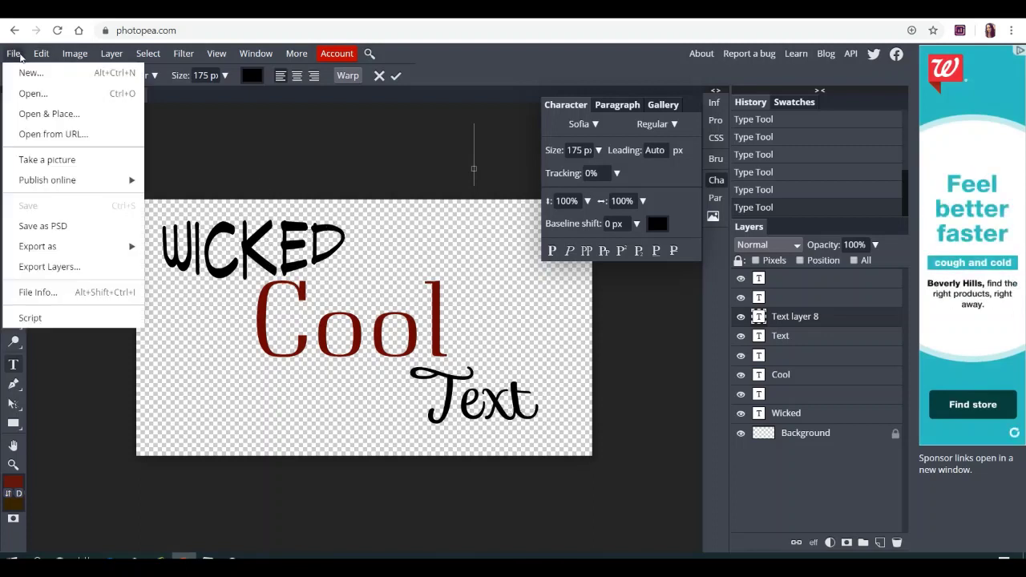
{"action": "mouse_move", "coordinate": [47, 250]}
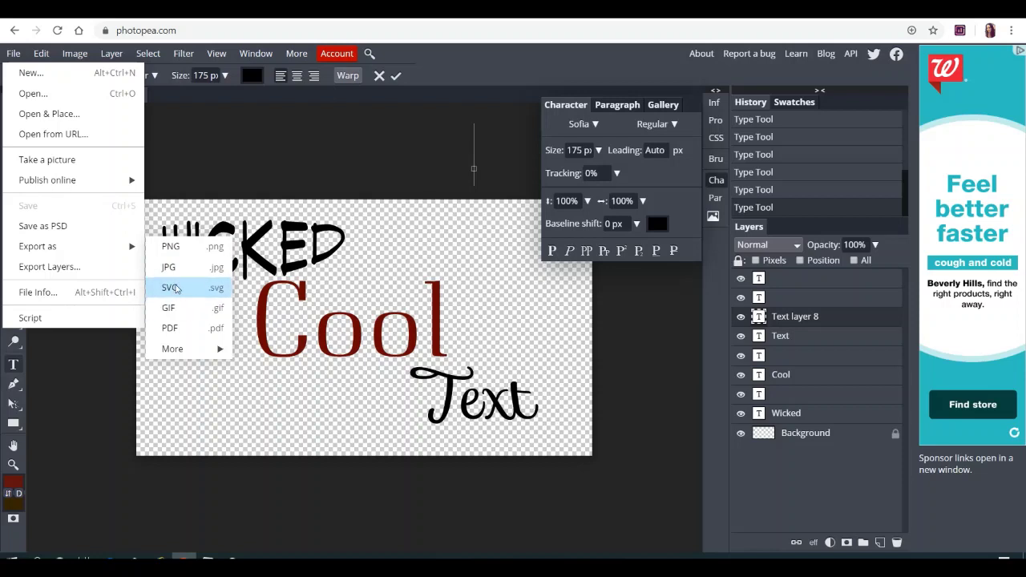
{"action": "left_click", "coordinate": [174, 288]}
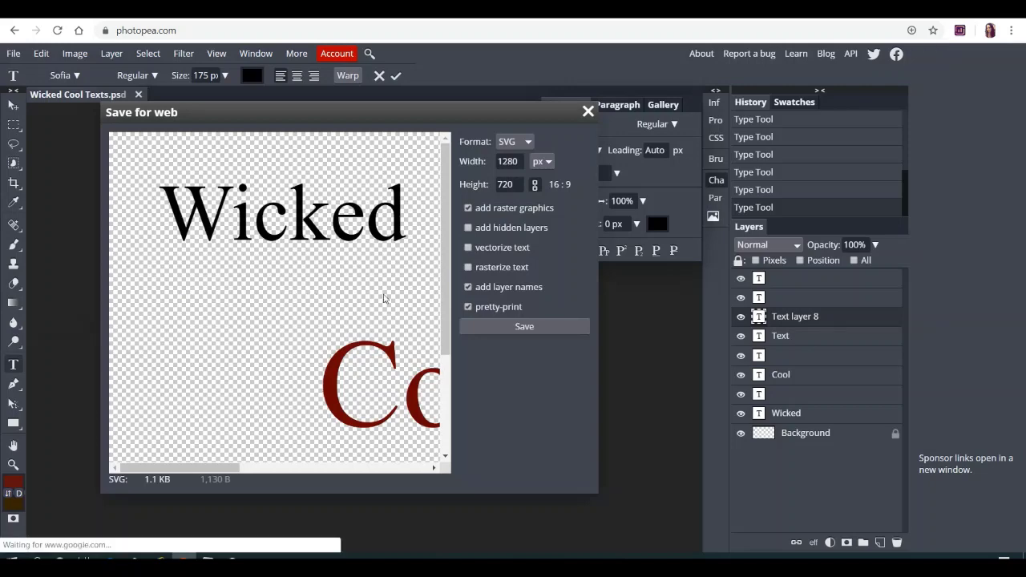
Turn on vectorize text for the 1280 × 720 SVG export and save it.
{"action": "left_click_drag", "start_coordinate": [447, 218], "coordinate": [442, 360]}
{"action": "left_click_drag", "start_coordinate": [174, 471], "coordinate": [202, 463]}
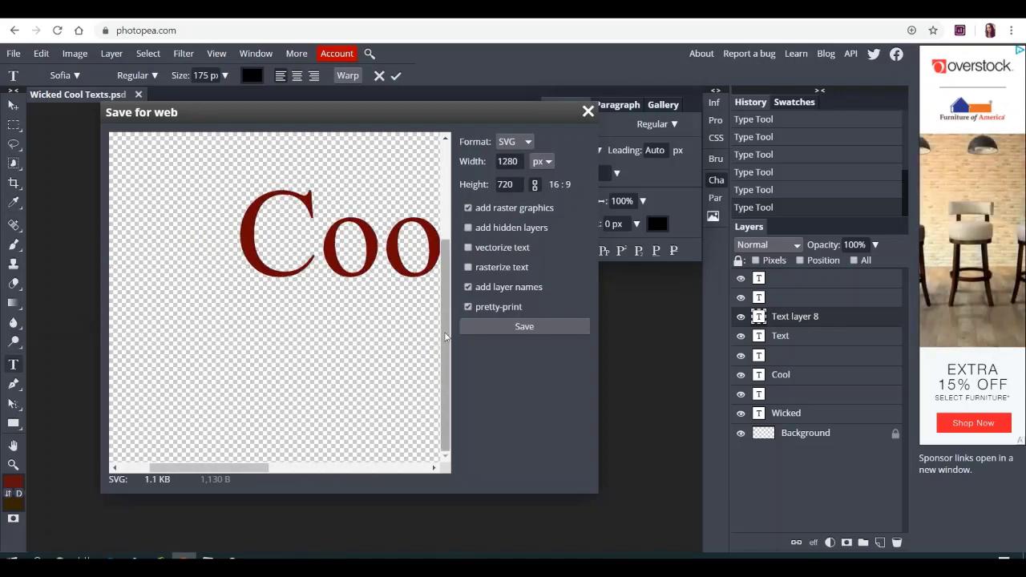
{"action": "left_click_drag", "start_coordinate": [447, 337], "coordinate": [448, 242]}
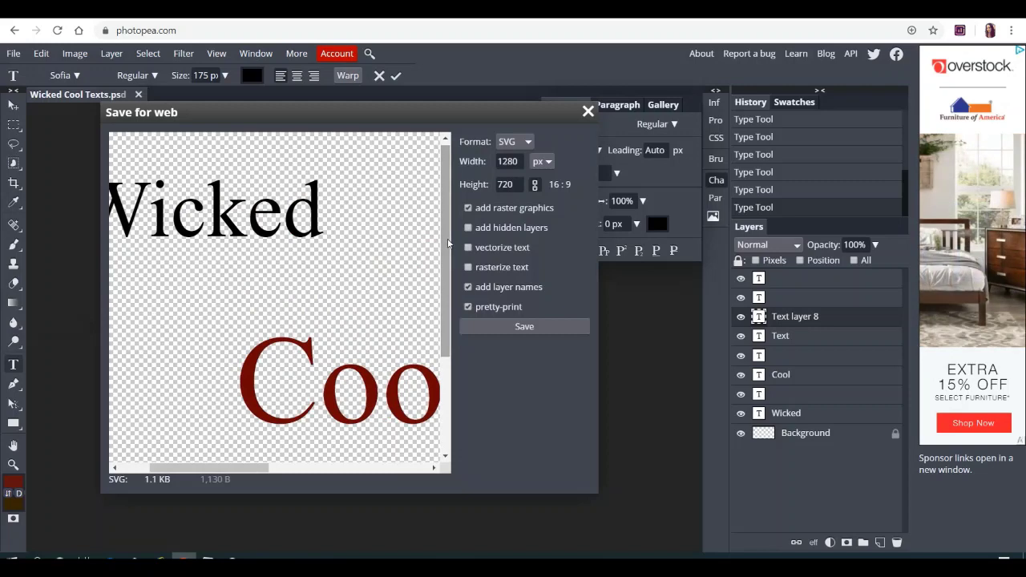
{"action": "left_click", "coordinate": [469, 249]}
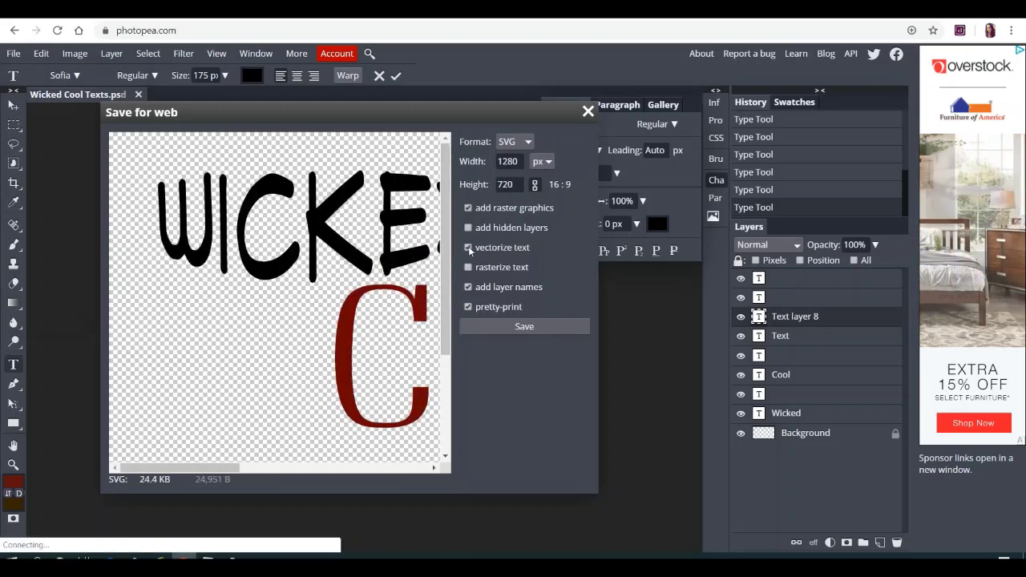
{"action": "left_click_drag", "start_coordinate": [446, 274], "coordinate": [442, 373]}
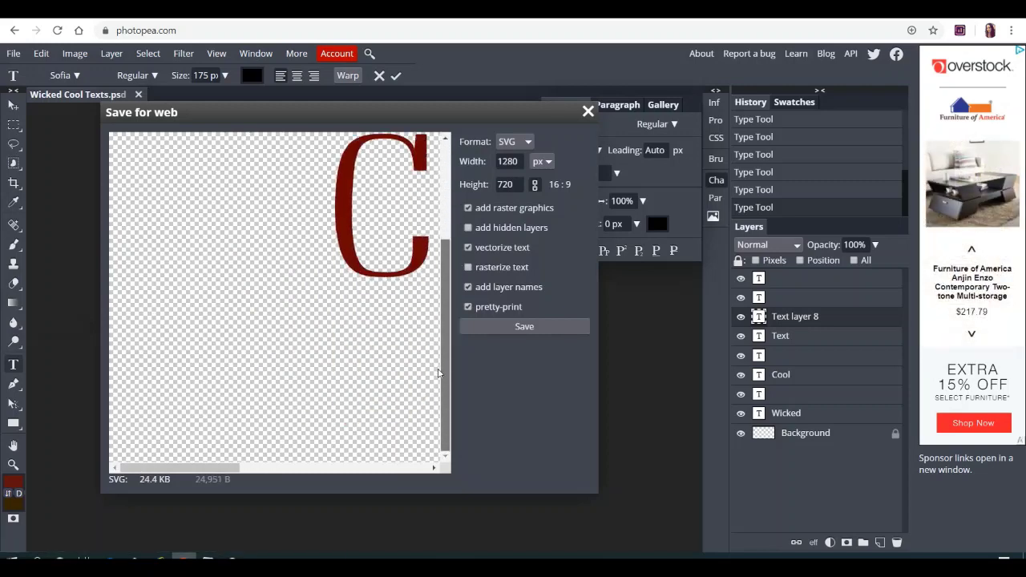
{"action": "left_click_drag", "start_coordinate": [225, 470], "coordinate": [265, 462]}
{"action": "scroll", "coordinate": [452, 367], "scroll_direction": "up", "scroll_amount": 3}
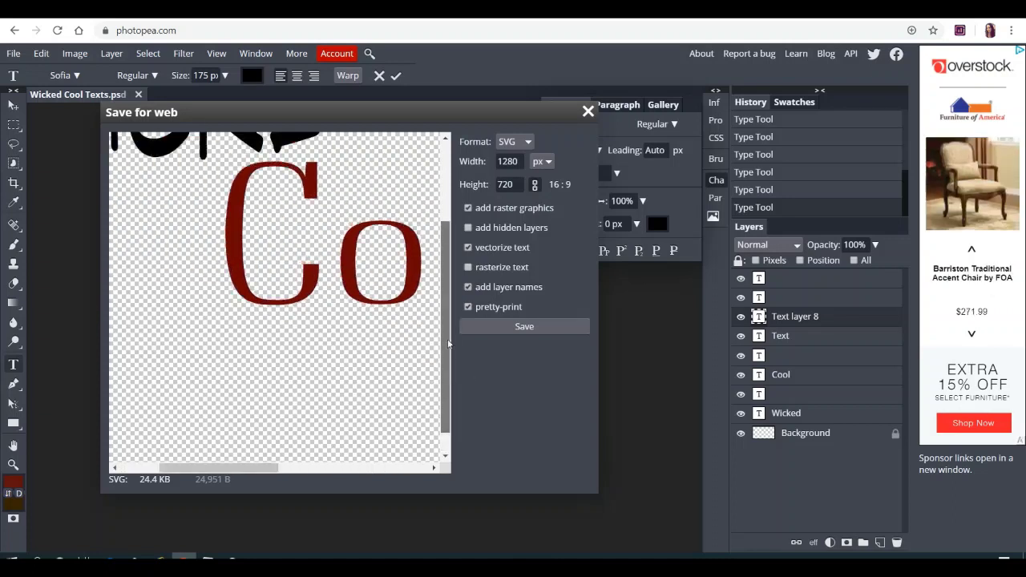
{"action": "left_click", "coordinate": [525, 329]}
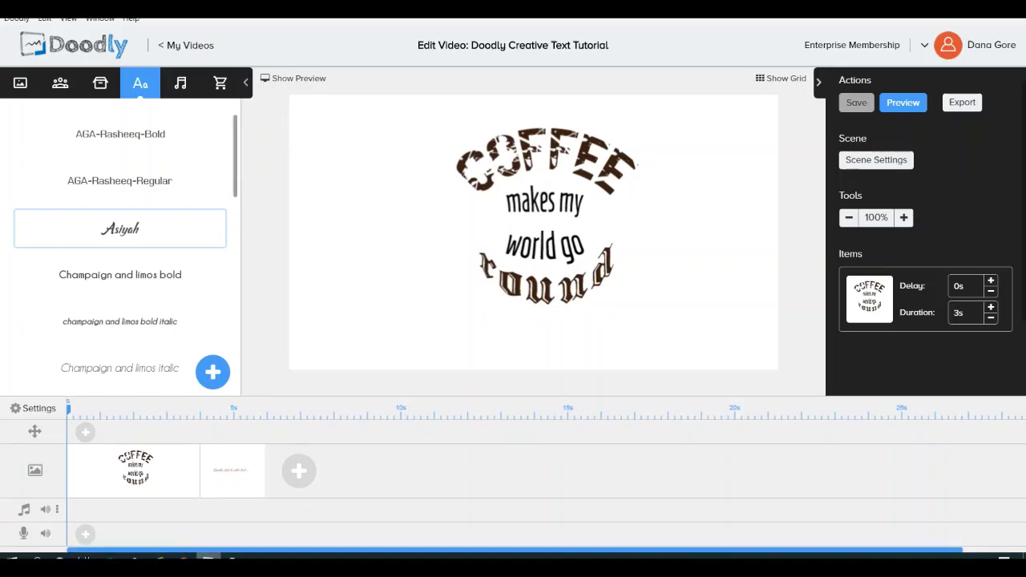
Add a blank scene, then open the coffee scene and inspect its COFFEE text item.
{"action": "left_click", "coordinate": [299, 471]}
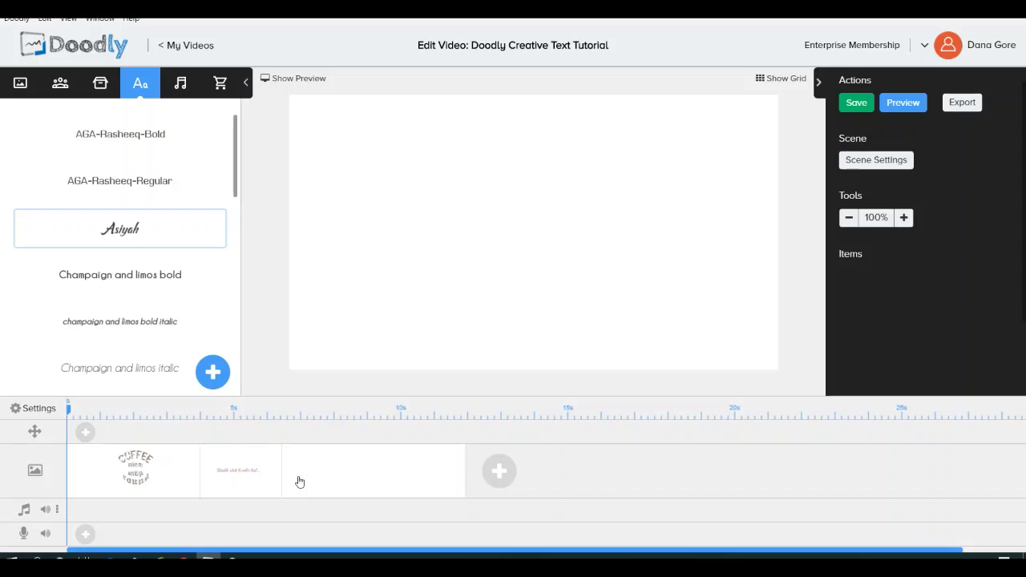
{"action": "left_click", "coordinate": [136, 470]}
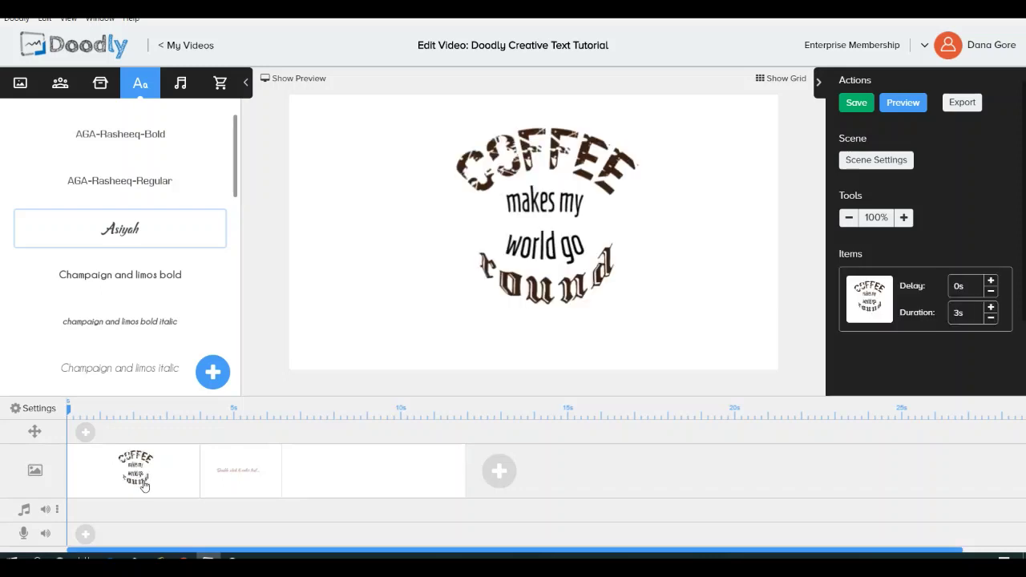
{"action": "left_click", "coordinate": [545, 240]}
{"action": "left_click_drag", "start_coordinate": [583, 110], "coordinate": [582, 167]}
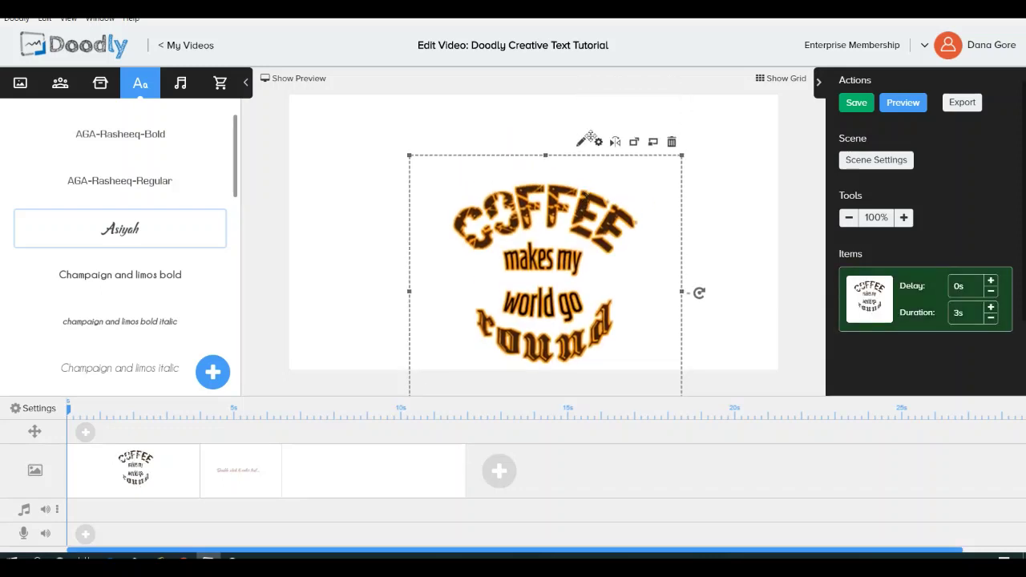
{"action": "left_click", "coordinate": [580, 142]}
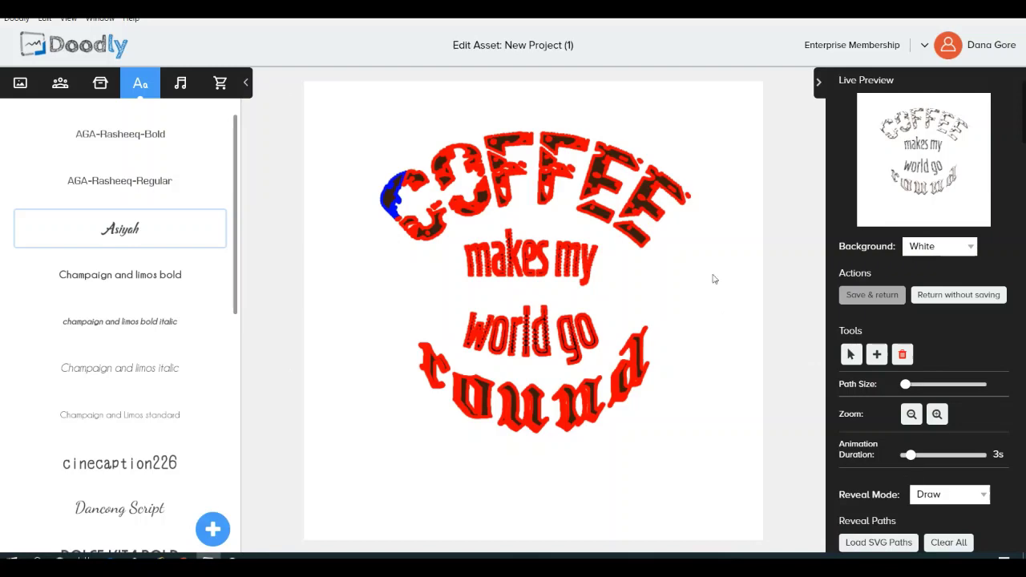
{"action": "left_click", "coordinate": [958, 295]}
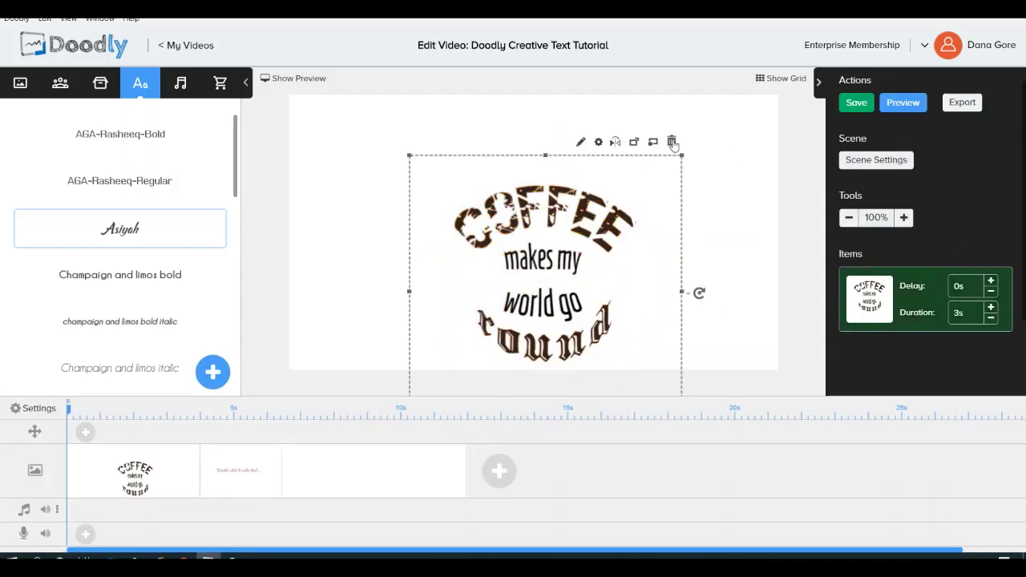
Delete the COFFEE text item and bring up the Props library.
{"action": "left_click", "coordinate": [671, 142]}
{"action": "left_click", "coordinate": [560, 319]}
{"action": "left_click", "coordinate": [100, 84]}
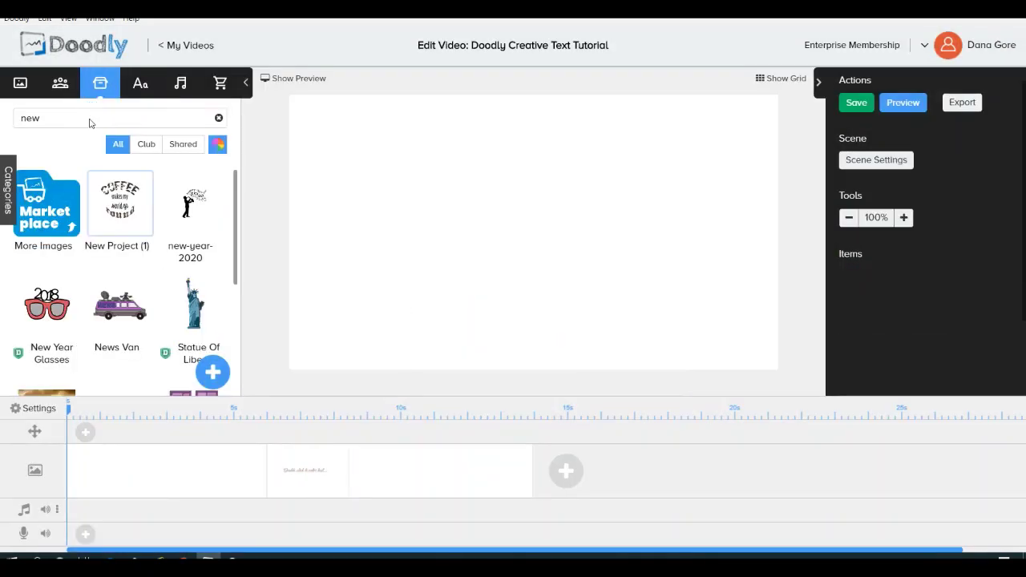
Upload the 'Wicked Cool Texts' SVG from Downloads as a new prop and place it on the scene.
{"action": "left_click", "coordinate": [212, 372]}
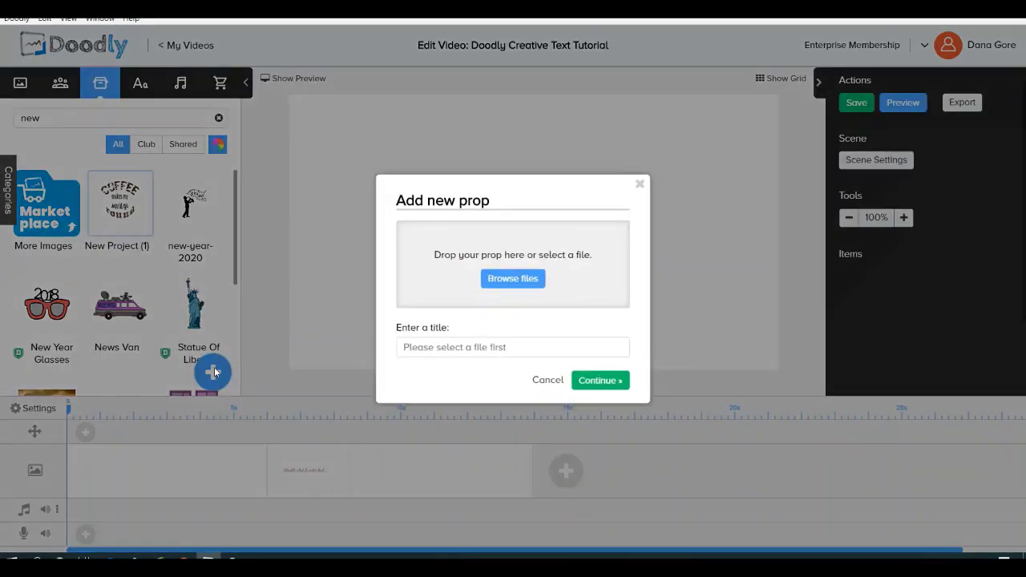
{"action": "left_click", "coordinate": [492, 280]}
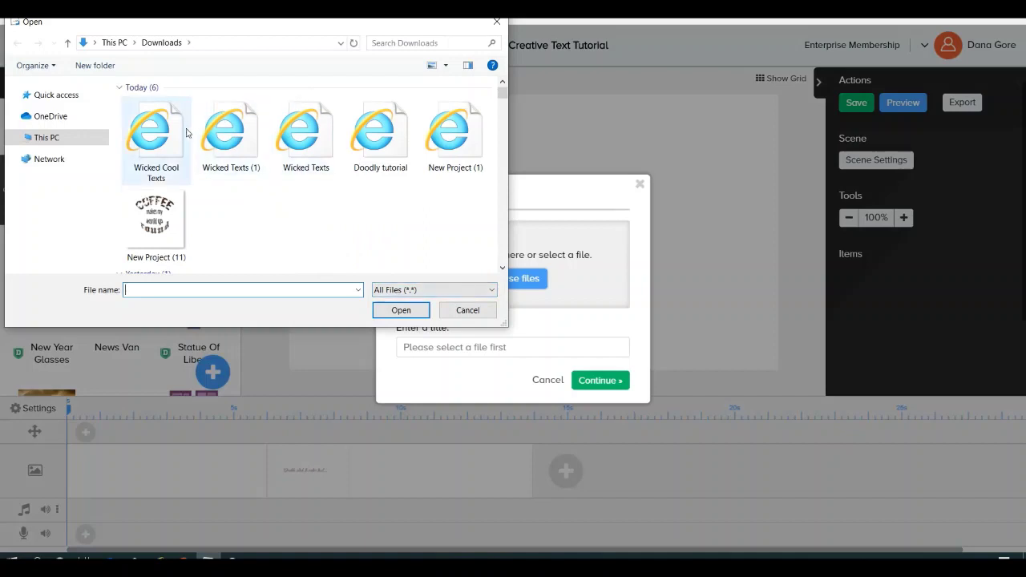
{"action": "left_click", "coordinate": [152, 160]}
{"action": "left_click", "coordinate": [408, 313]}
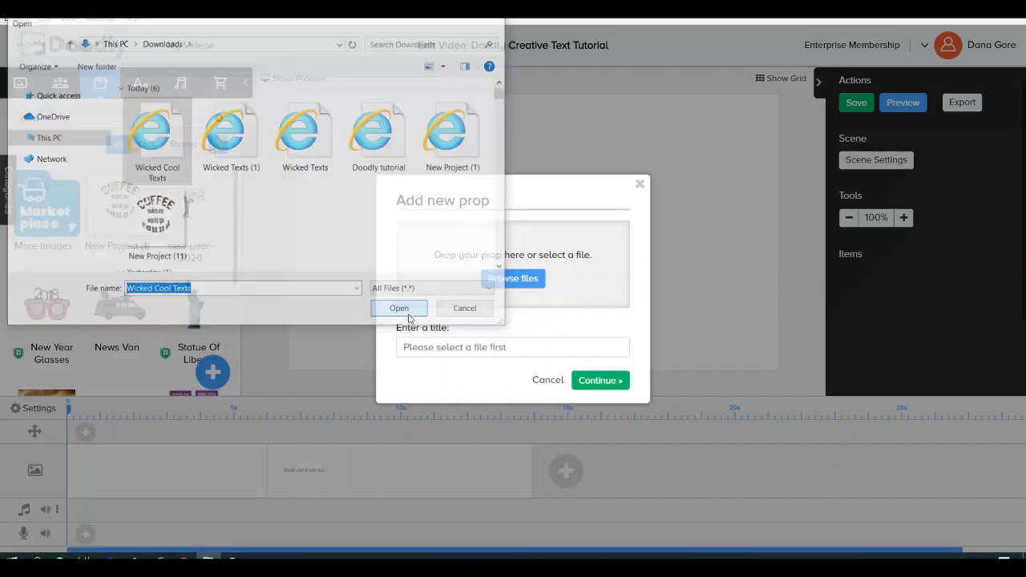
{"action": "left_click", "coordinate": [622, 410]}
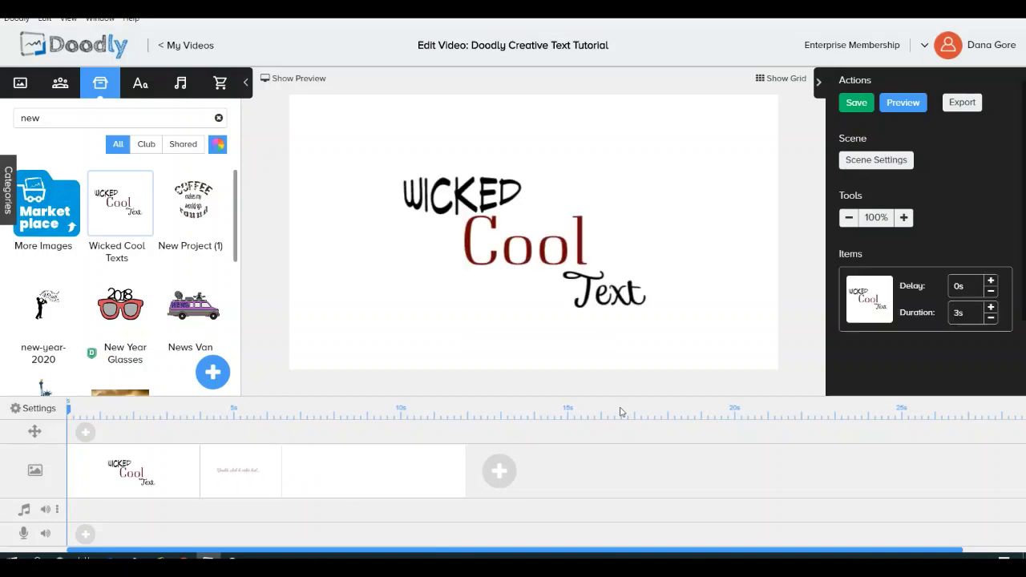
Widen the Wicked Cool Texts prop on both sides and open it in the asset editor.
{"action": "left_click", "coordinate": [574, 281]}
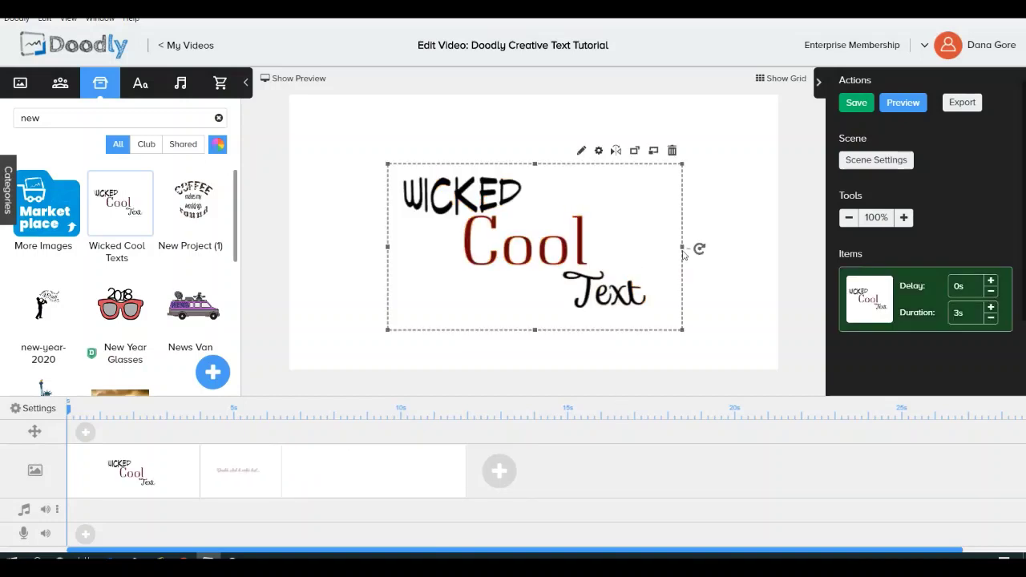
{"action": "left_click_drag", "start_coordinate": [683, 248], "coordinate": [743, 248]}
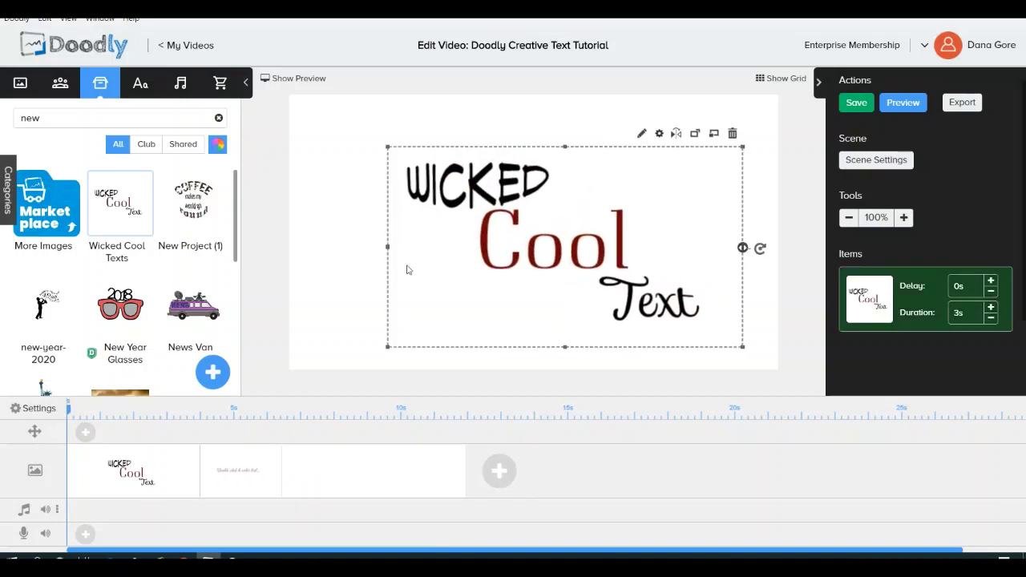
{"action": "left_click_drag", "start_coordinate": [389, 249], "coordinate": [322, 249]}
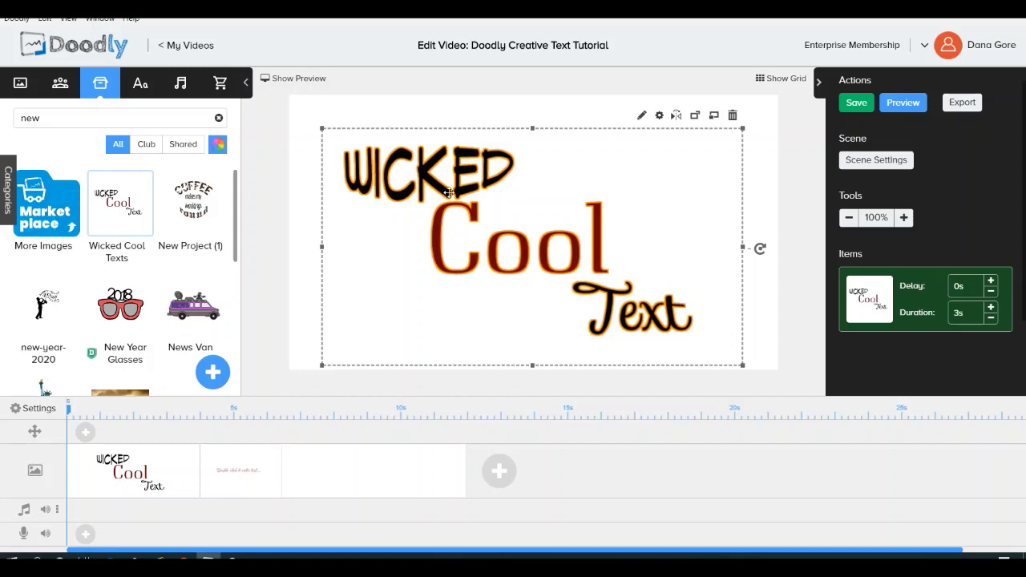
{"action": "left_click", "coordinate": [642, 116]}
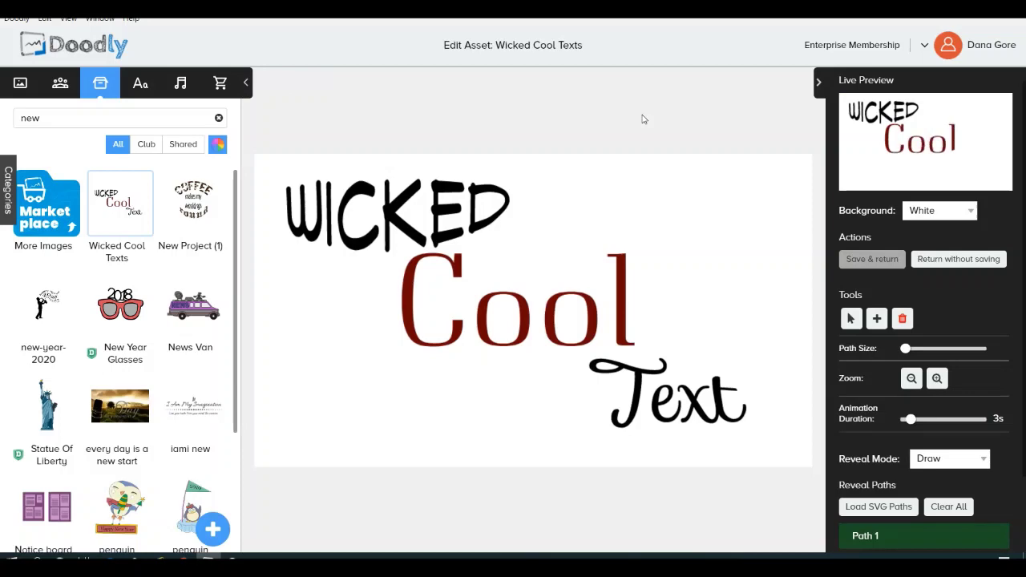
Replace the Wicked Cool Texts reveal paths with ones loaded from its SVG and save back to the video.
{"action": "left_click", "coordinate": [884, 509]}
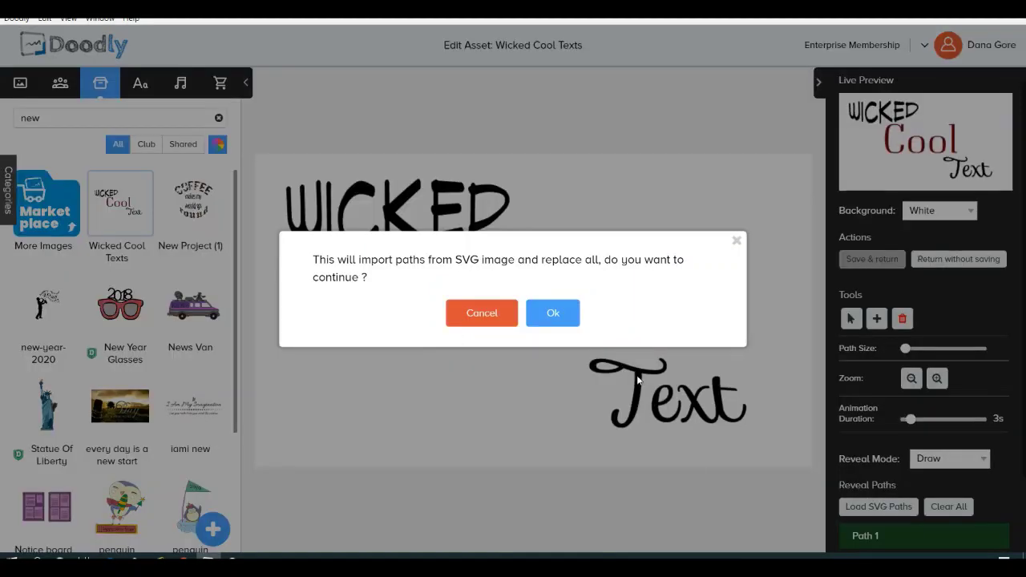
{"action": "left_click", "coordinate": [546, 316]}
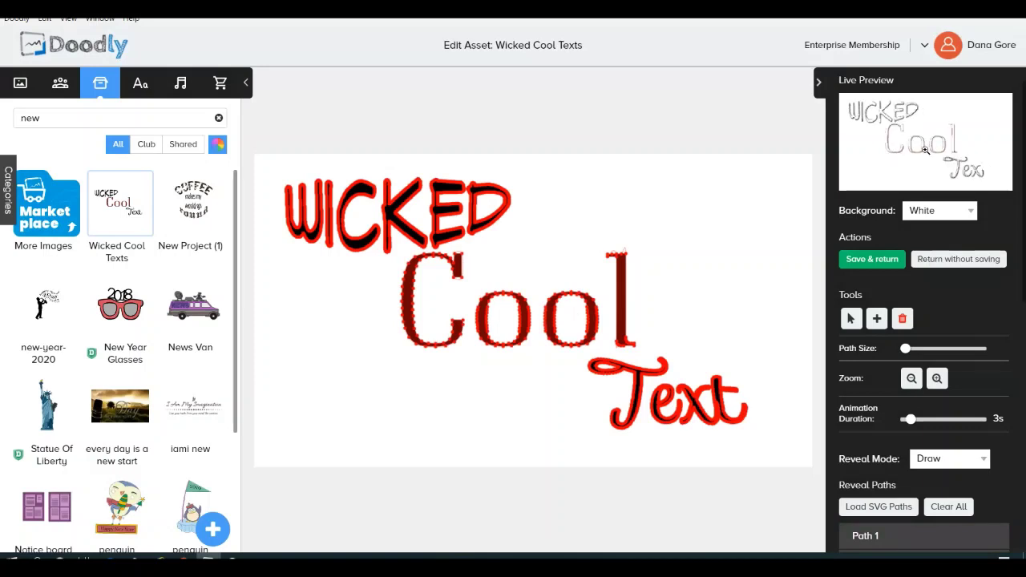
{"action": "left_click", "coordinate": [874, 259]}
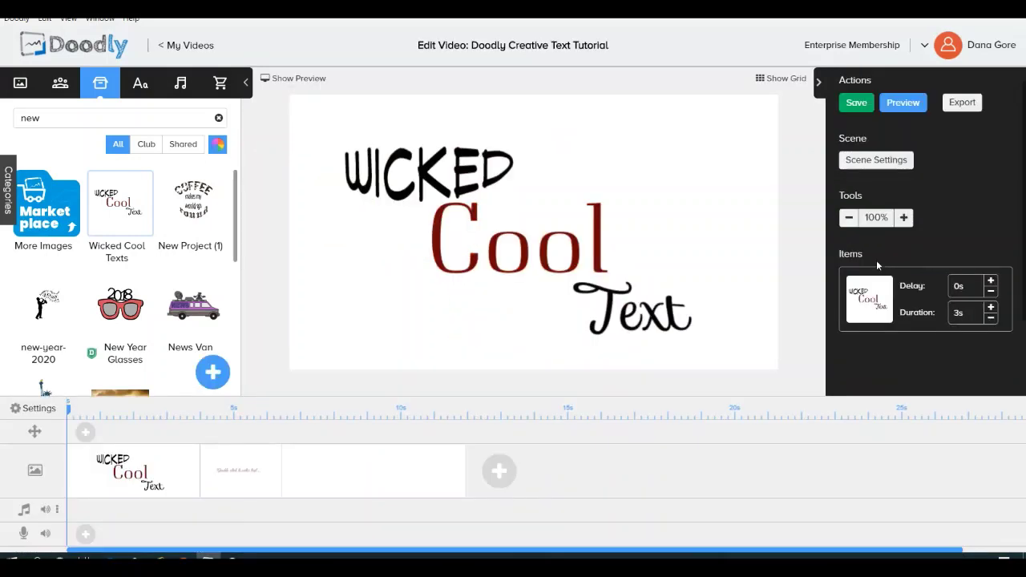
Set the Wicked Cool Texts prop's draw duration to 10 seconds.
{"action": "left_click", "coordinate": [962, 314]}
{"action": "type", "text": "10"}
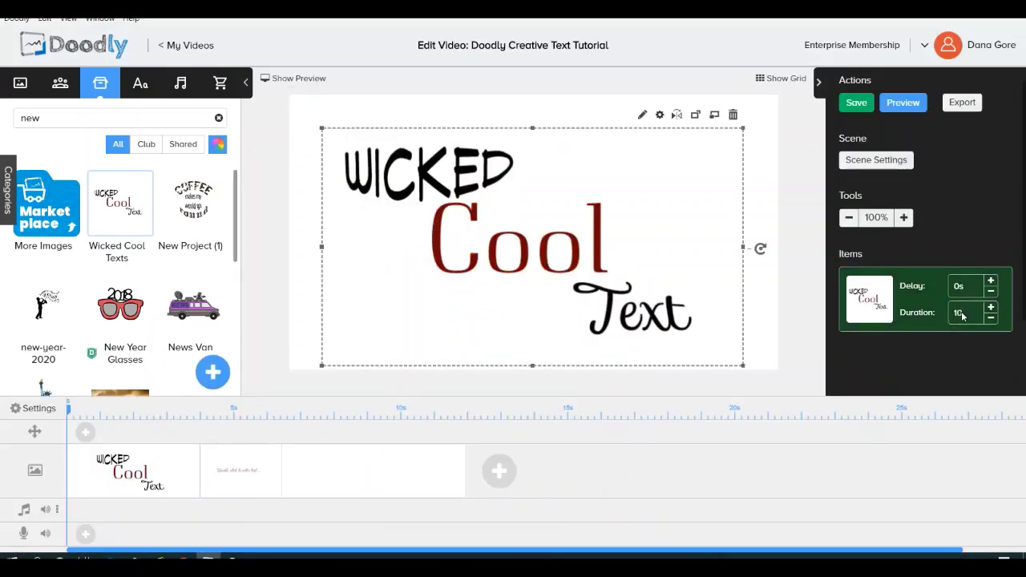
{"action": "key", "text": "Return"}
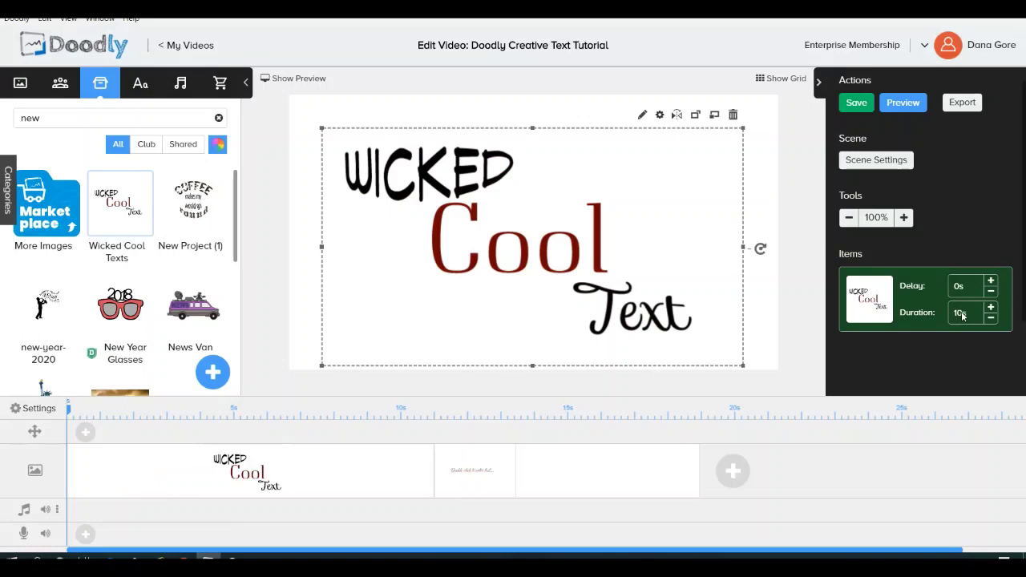
Save the video, then watch its preview and close it.
{"action": "left_click", "coordinate": [856, 106]}
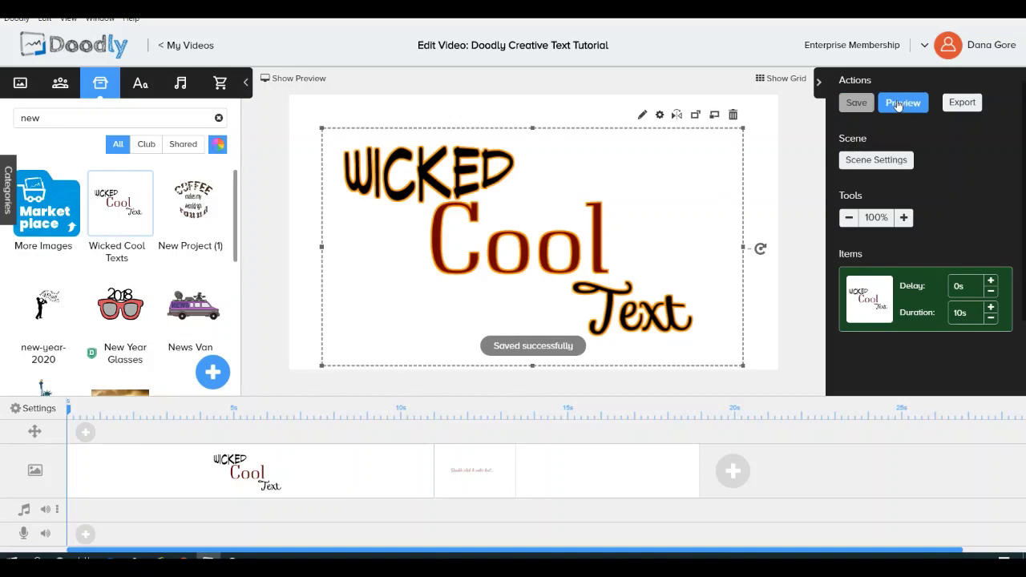
{"action": "left_click", "coordinate": [898, 106]}
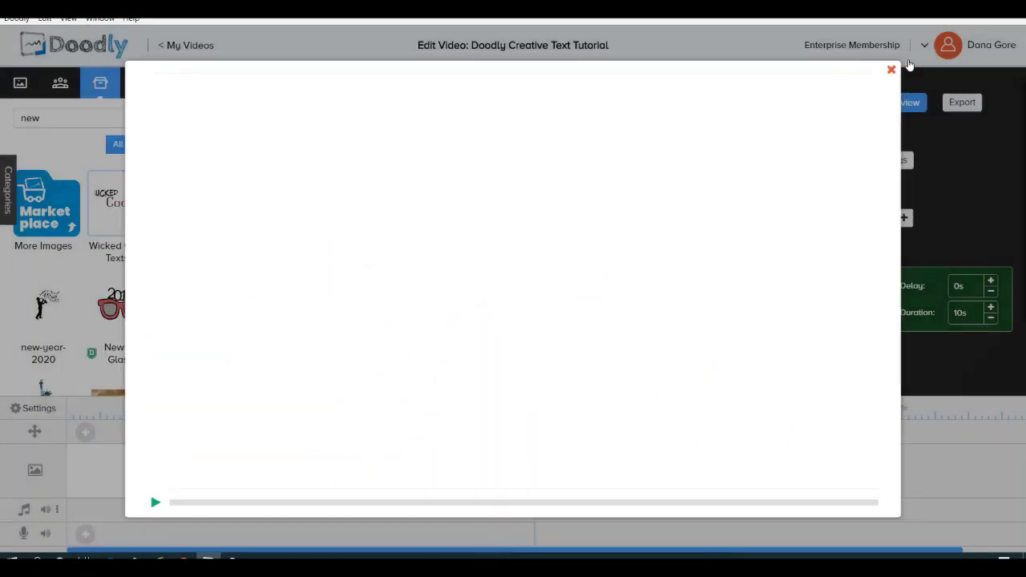
{"action": "left_click", "coordinate": [909, 65]}
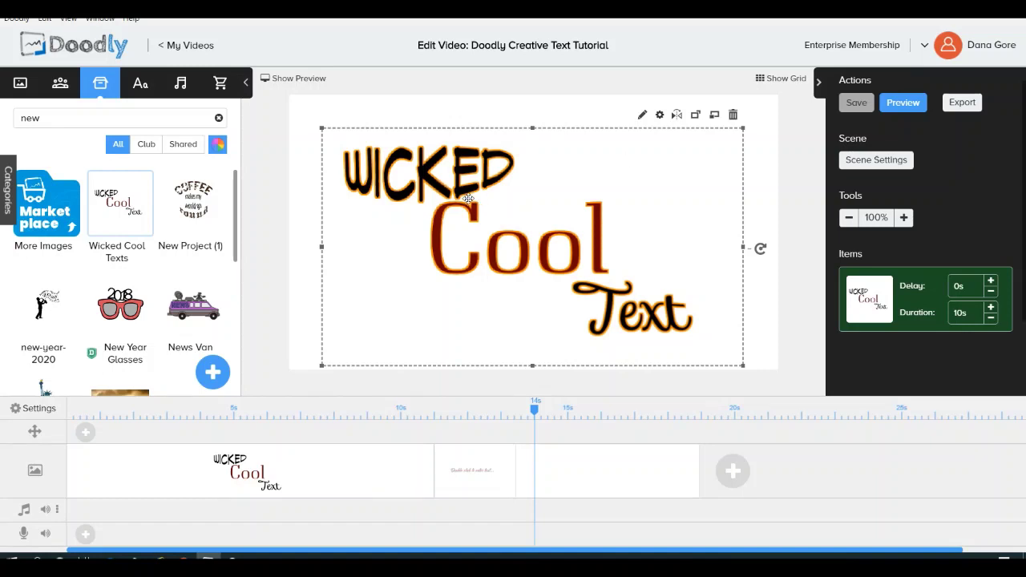
Delete the placeholder text item from the second scene.
{"action": "left_click", "coordinate": [471, 478]}
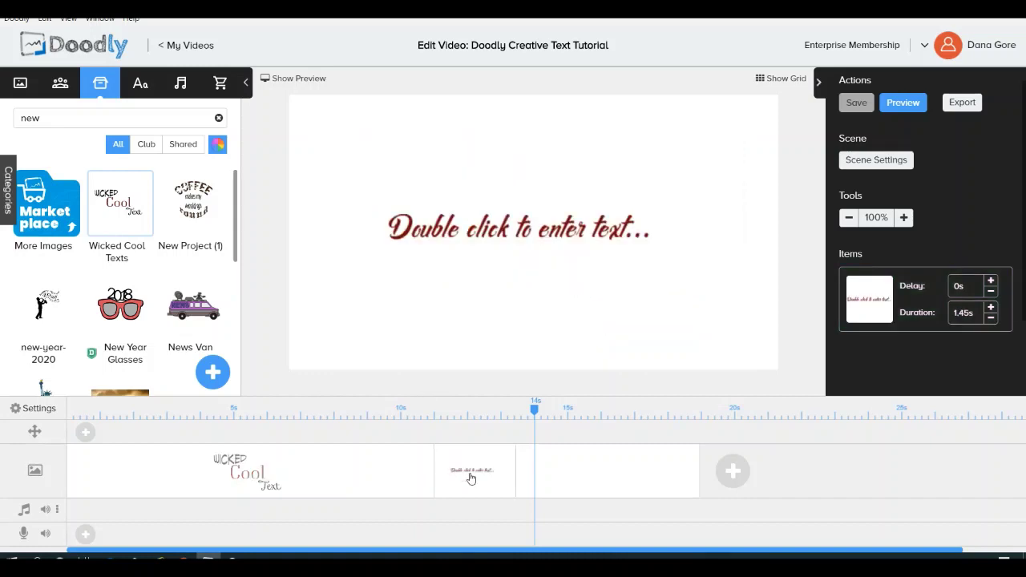
{"action": "left_click", "coordinate": [546, 233]}
{"action": "right_click", "coordinate": [548, 234]}
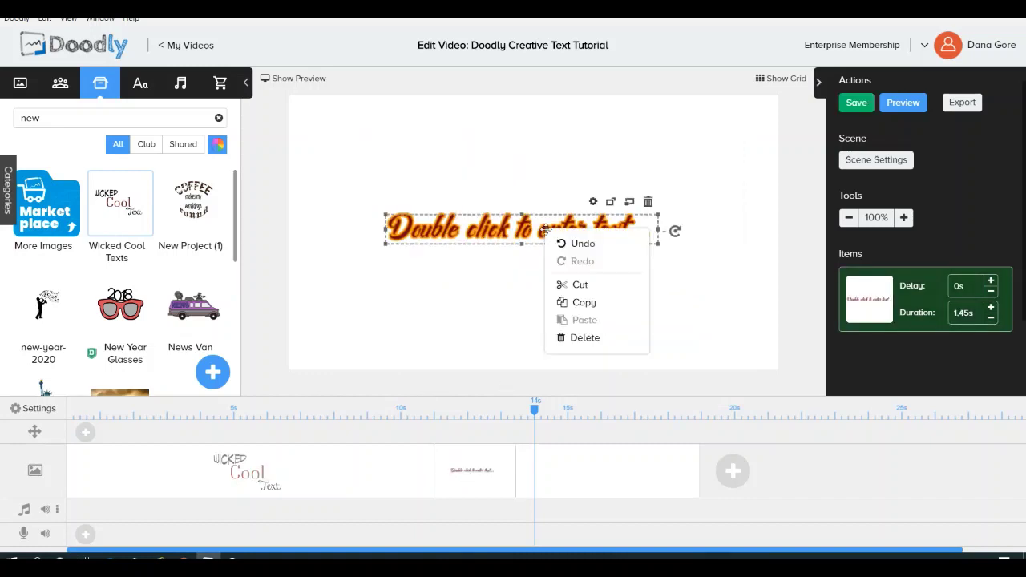
{"action": "left_click", "coordinate": [590, 339]}
{"action": "left_click", "coordinate": [555, 325]}
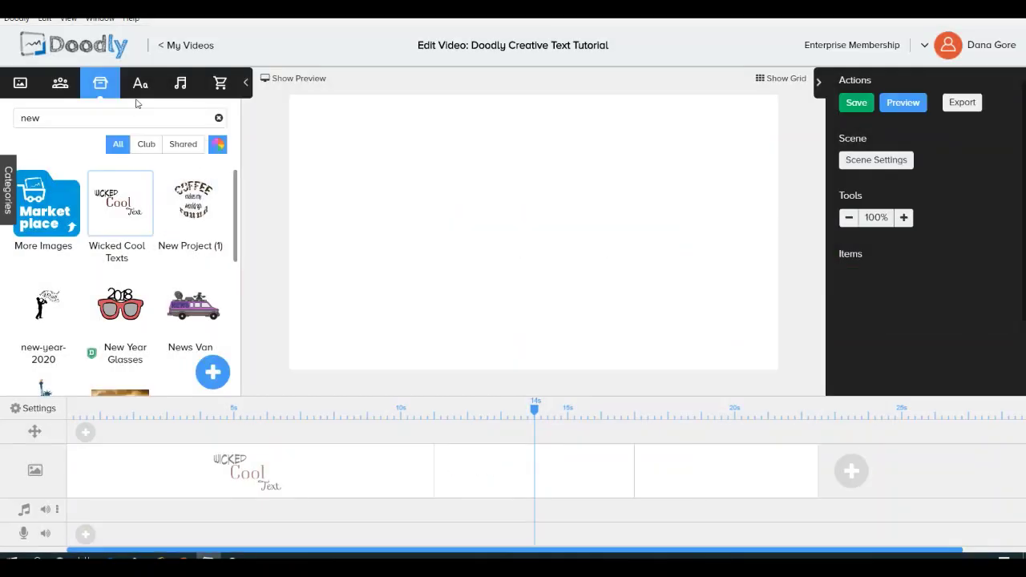
Add the New Project (1) COFFEE artwork, enlarge it, and centre it slightly lower on the canvas.
{"action": "left_click", "coordinate": [193, 205]}
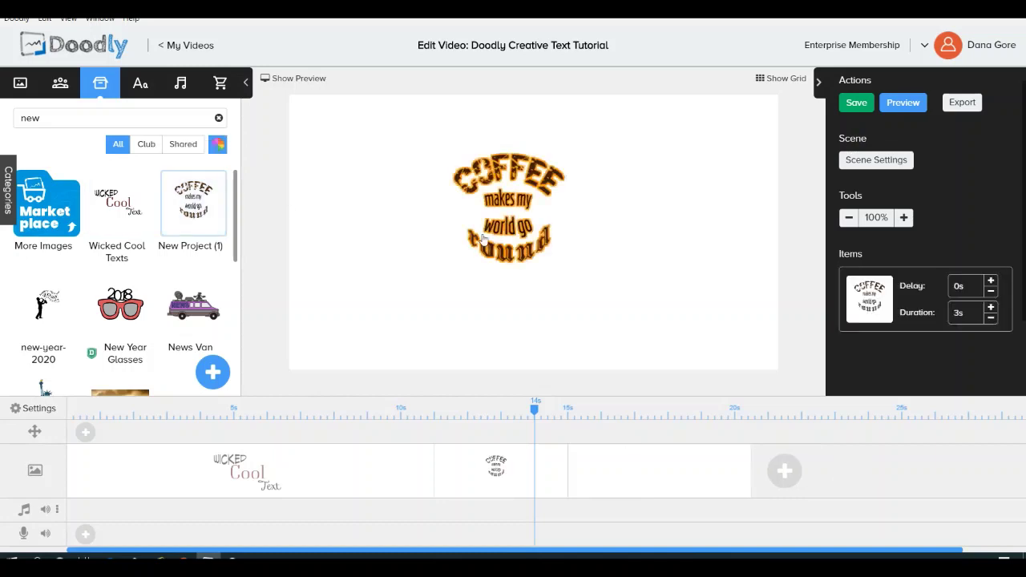
{"action": "left_click", "coordinate": [565, 272]}
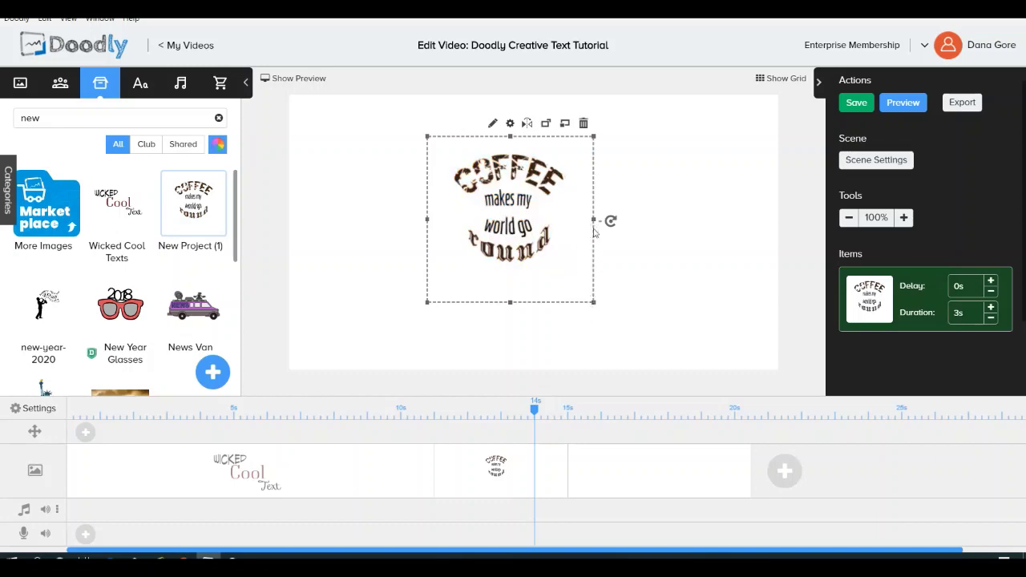
{"action": "left_click_drag", "start_coordinate": [594, 219], "coordinate": [710, 223]}
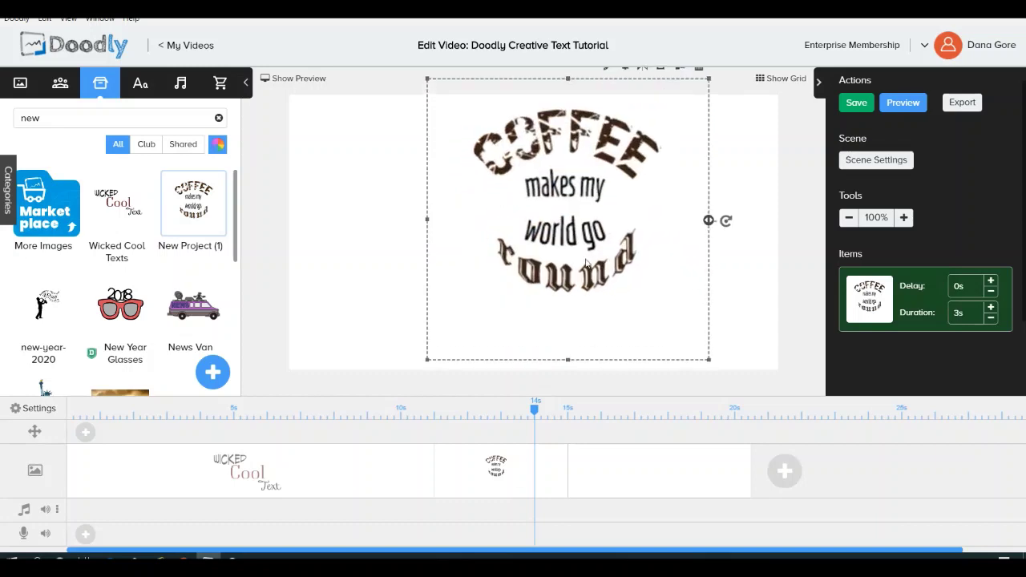
{"action": "left_click_drag", "start_coordinate": [581, 264], "coordinate": [553, 289]}
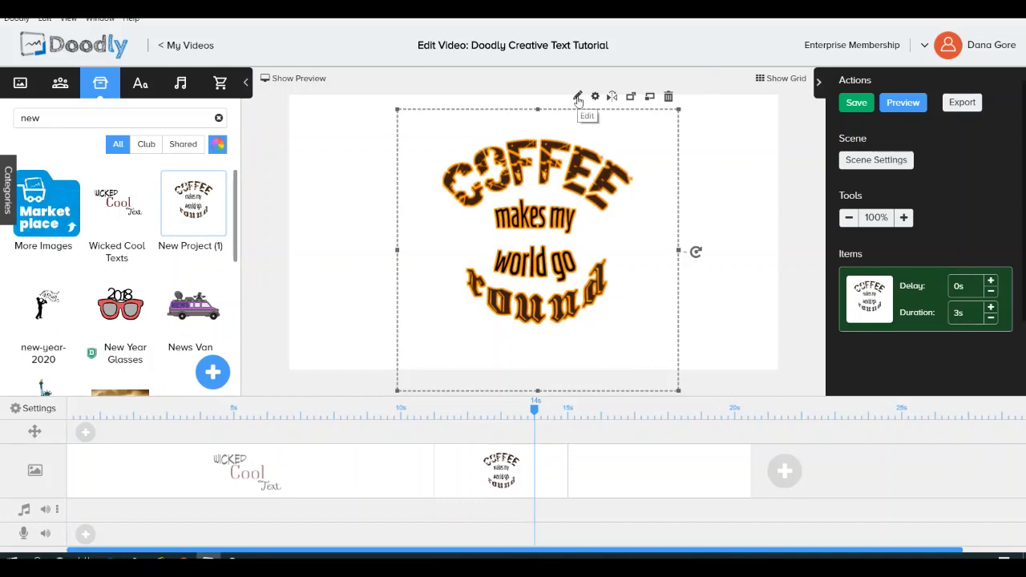
{"action": "left_click_drag", "start_coordinate": [572, 158], "coordinate": [569, 174]}
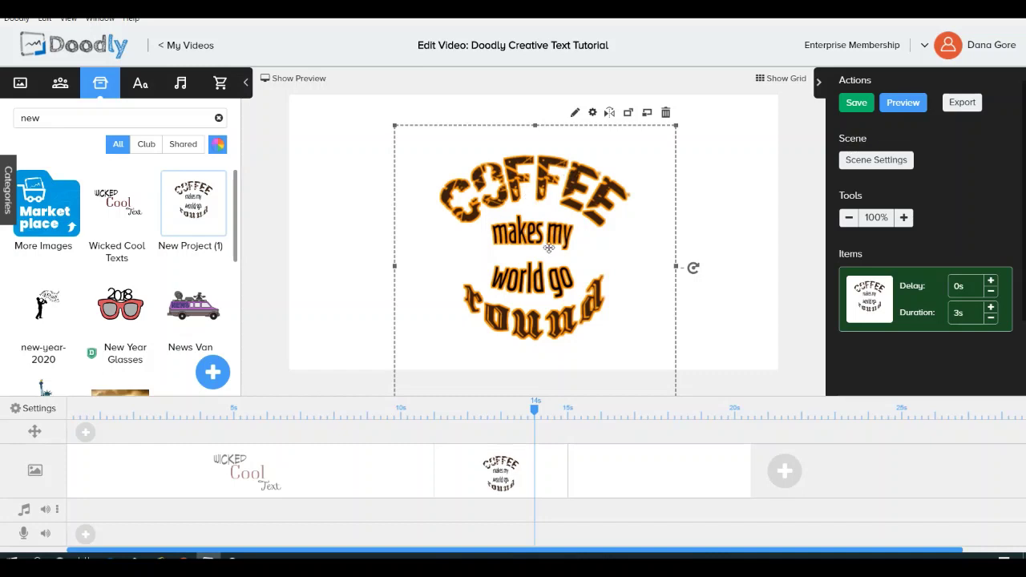
{"action": "left_click", "coordinate": [575, 115]}
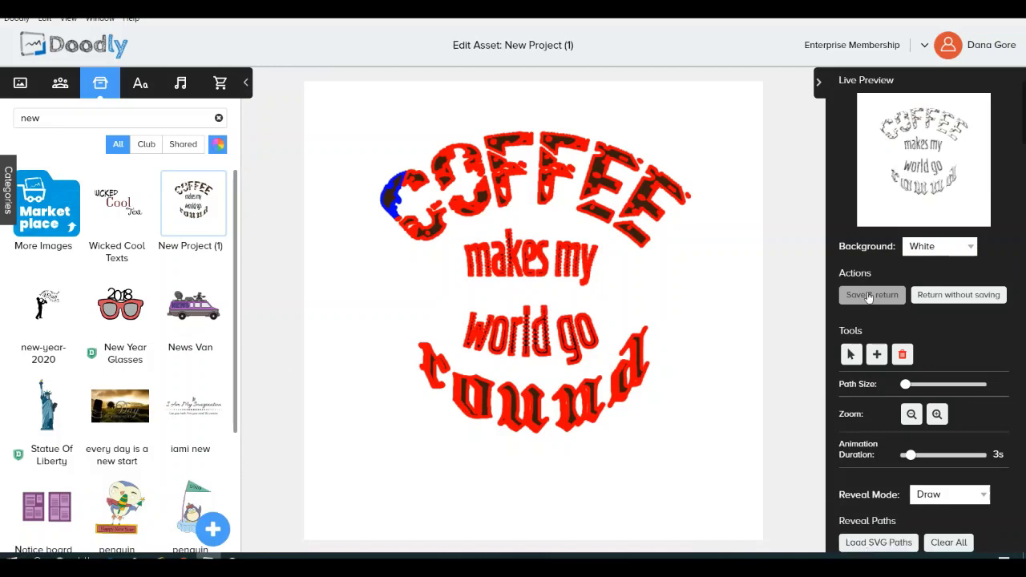
{"action": "left_click", "coordinate": [948, 296]}
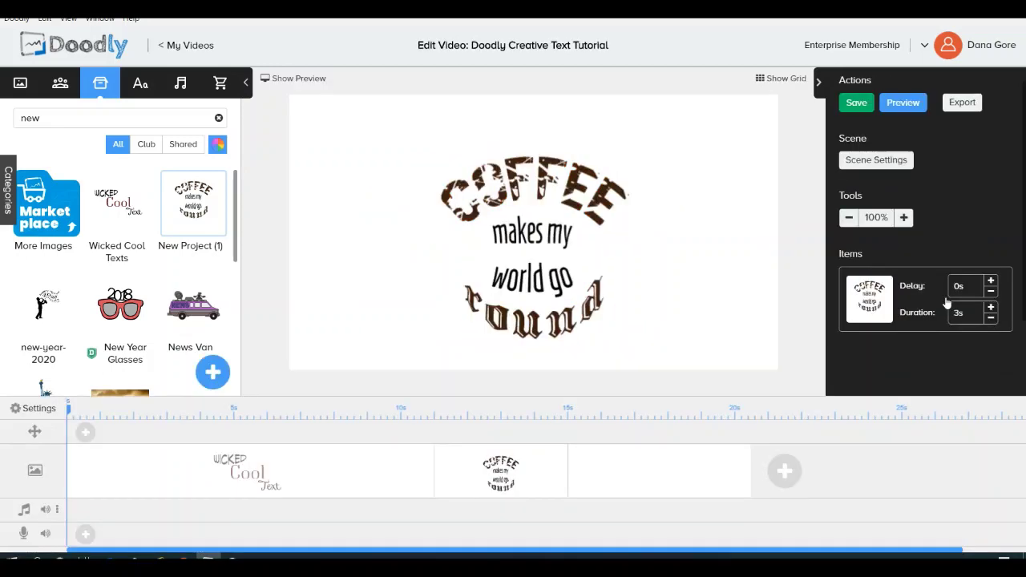
Save the video with the coffee scene and watch both scenes draw in the preview.
{"action": "left_click", "coordinate": [574, 261]}
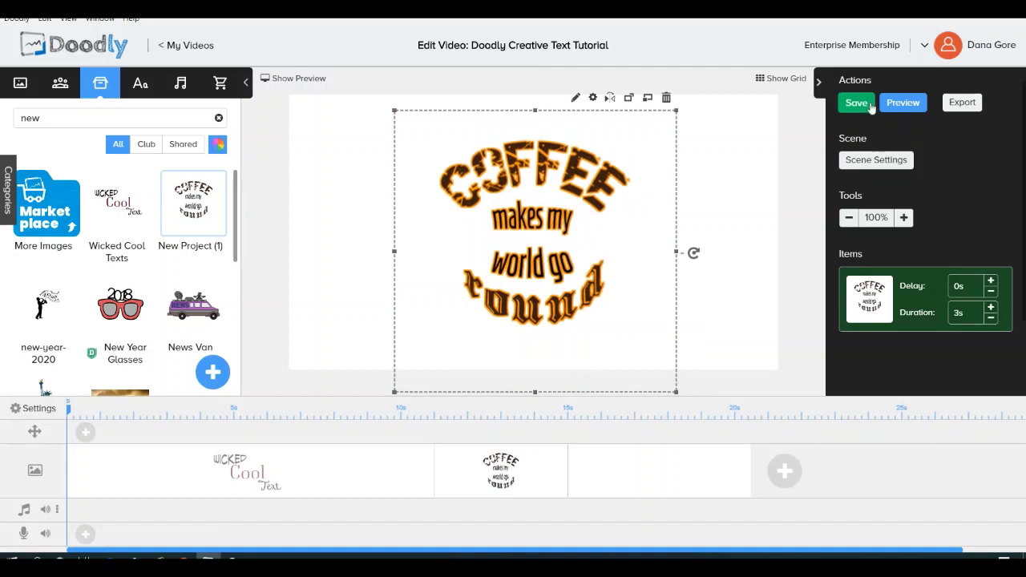
{"action": "left_click", "coordinate": [855, 105]}
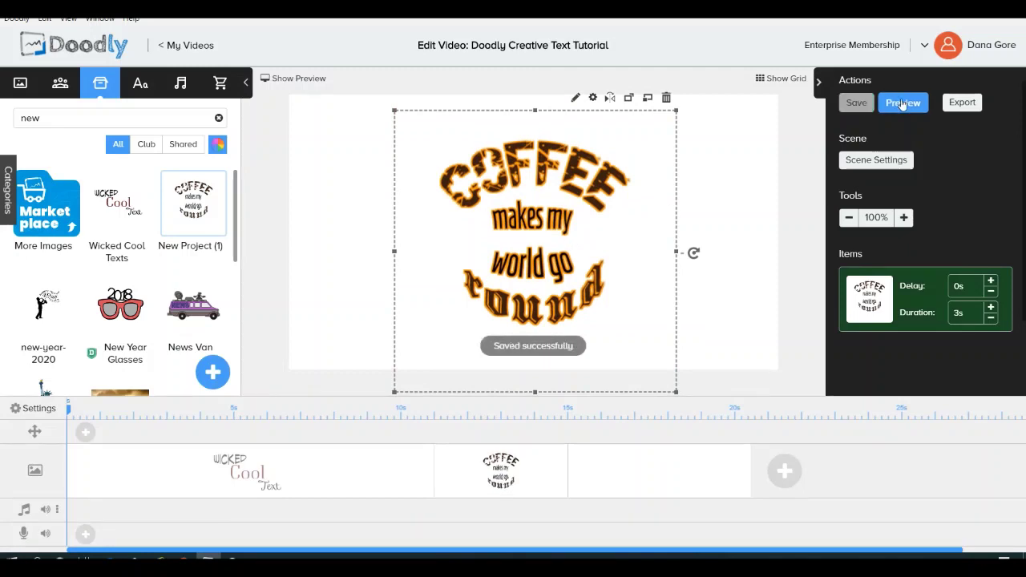
{"action": "left_click", "coordinate": [904, 104]}
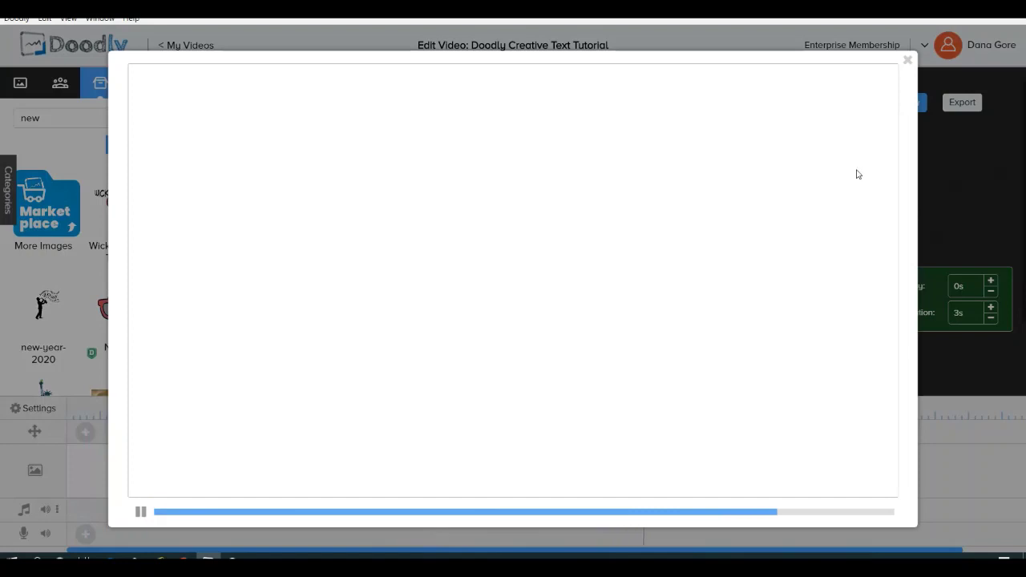
{"action": "left_click", "coordinate": [908, 62]}
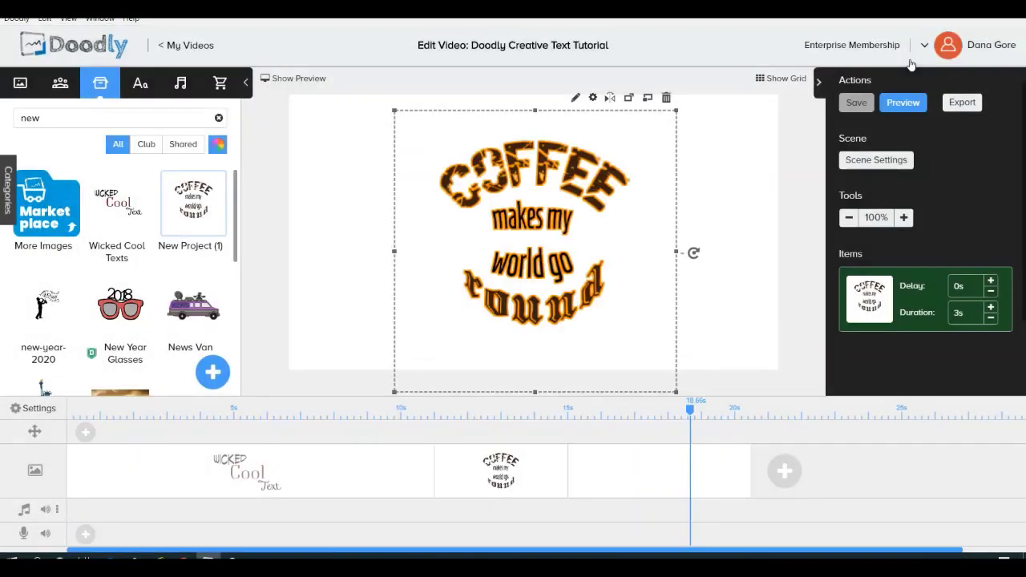